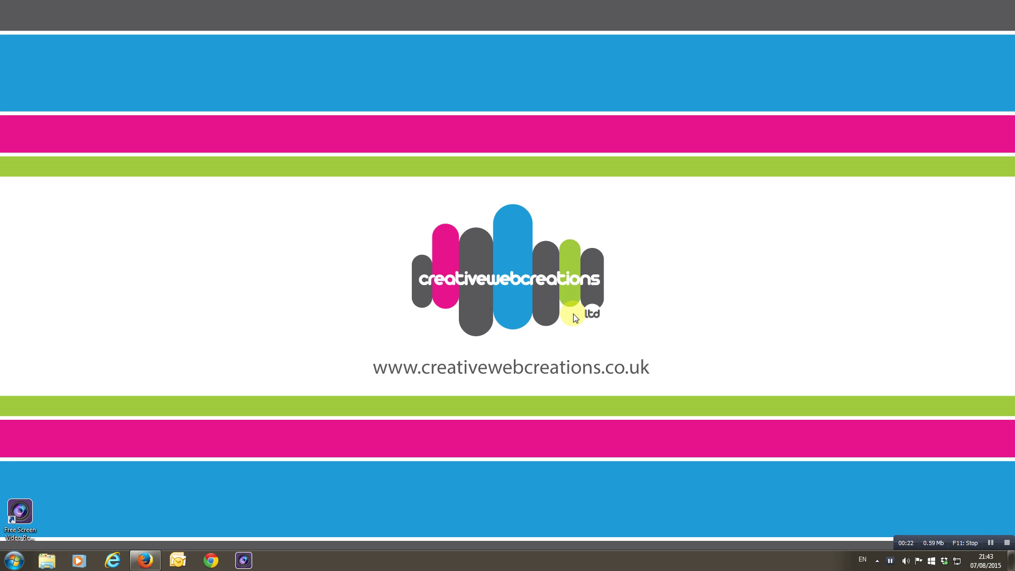
# Bring back the Oakley Radar Polished Black Frame product page and scroll down through its details
pyautogui.click(151, 563)
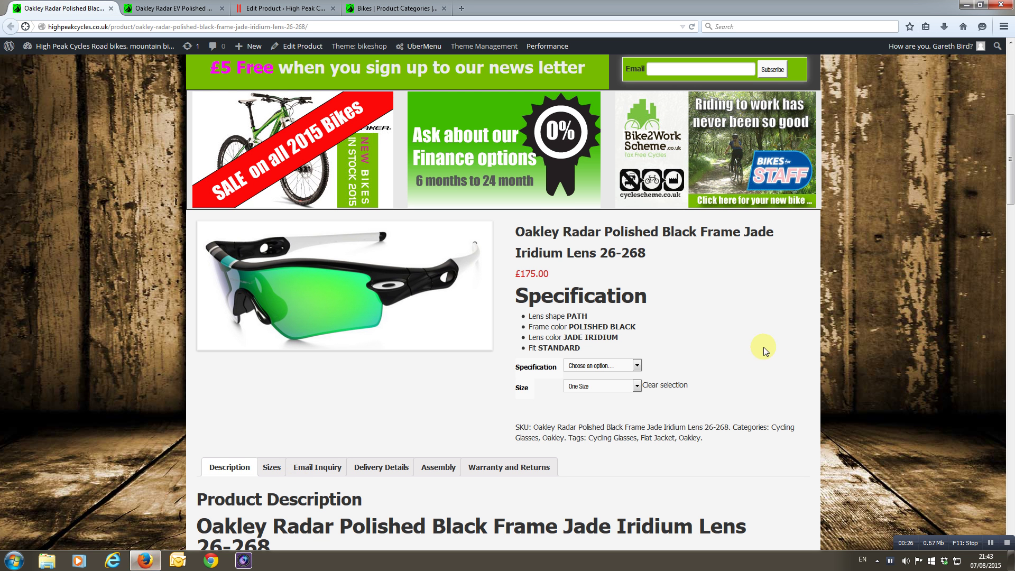
pyautogui.scroll(-1, 747, 332)
pyautogui.scroll(-1, 747, 331)
pyautogui.scroll(-1, 754, 315)
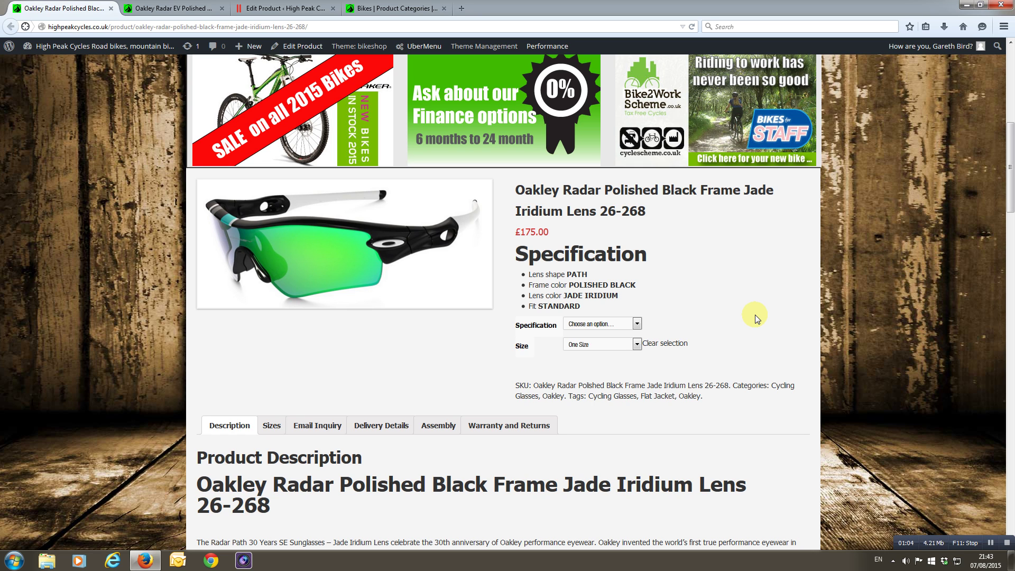
pyautogui.scroll(-1, 766, 263)
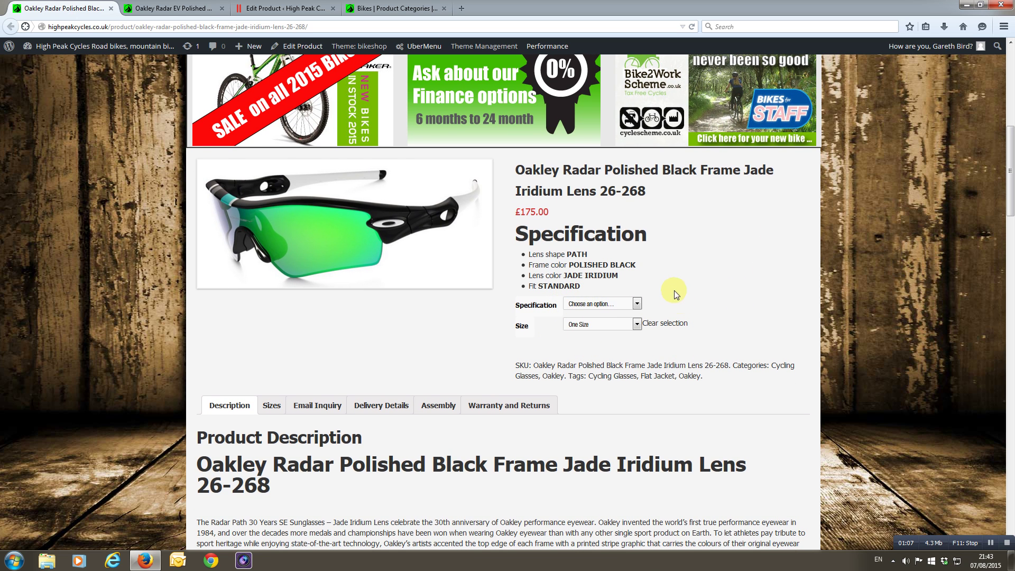
# Check the Size options, keeping One Size, and view the Specification choices without changing them
pyautogui.click(637, 324)
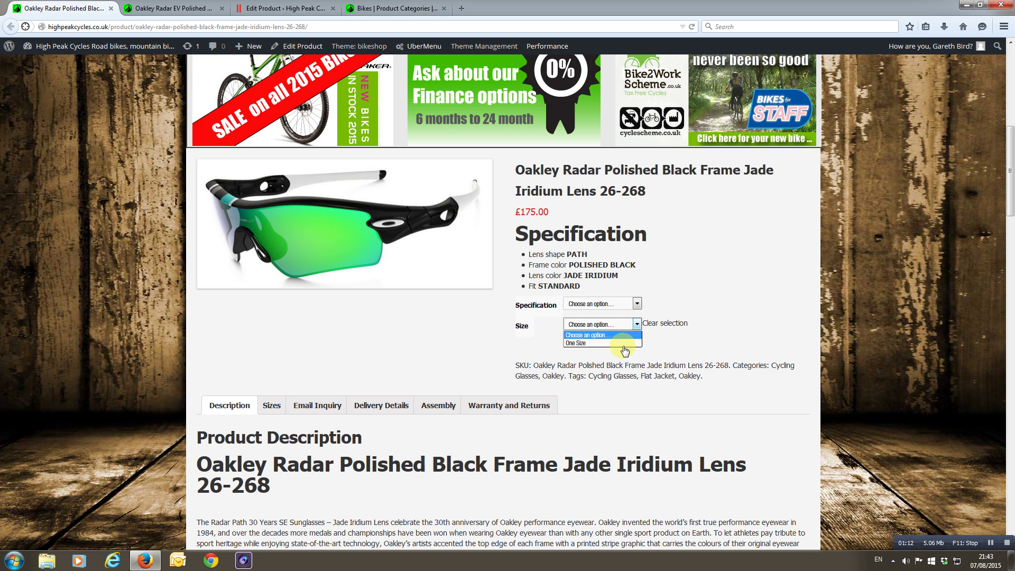
pyautogui.click(594, 343)
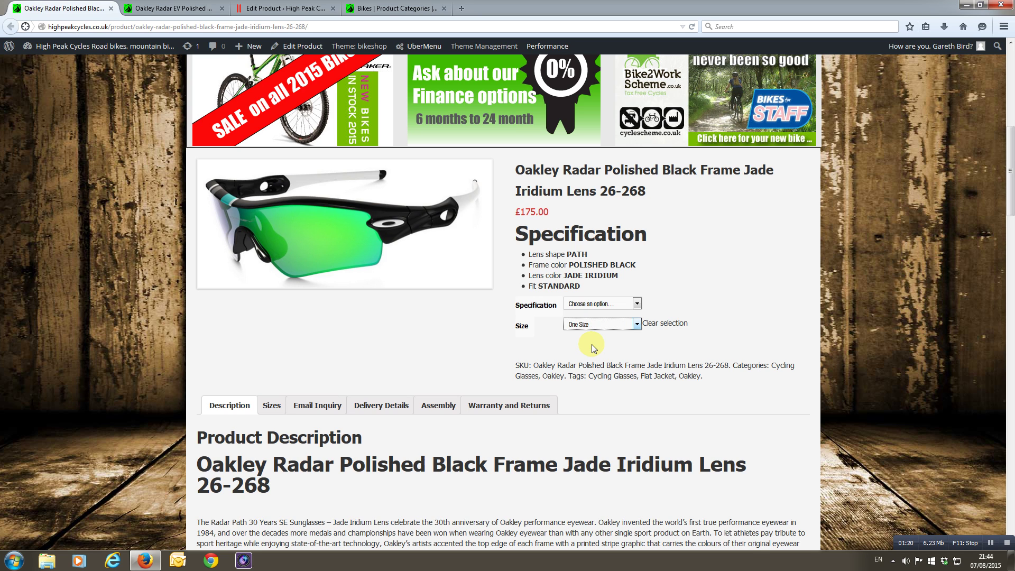
pyautogui.click(637, 304)
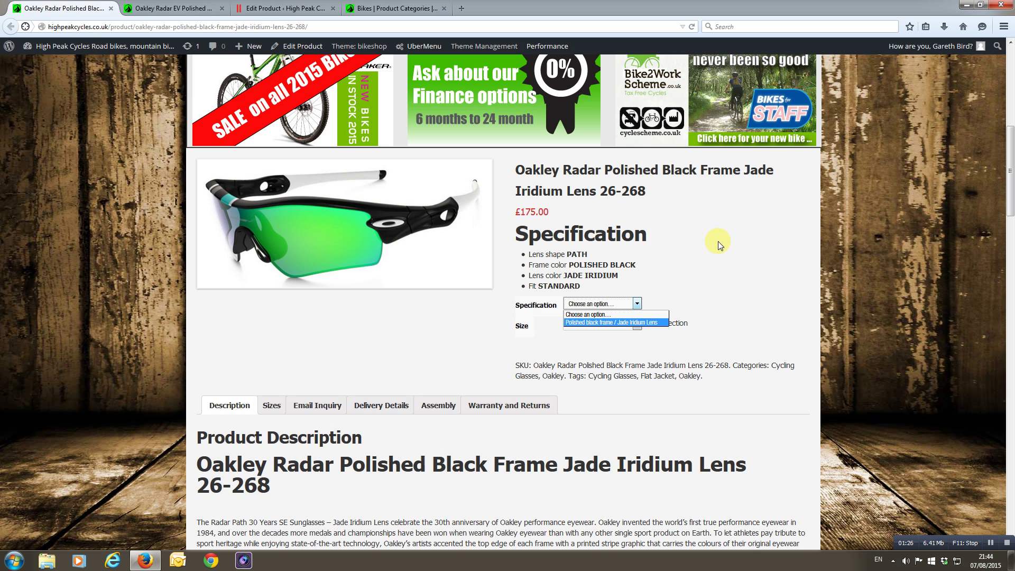
pyautogui.click(677, 297)
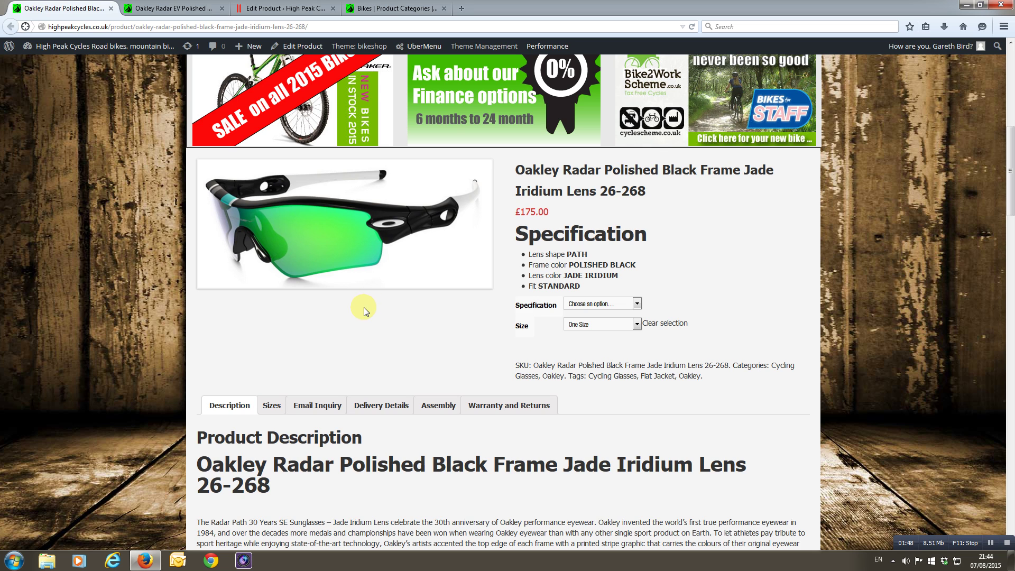
# Show the Additional Information table listing Specification and the One Size value
pyautogui.click(274, 408)
pyautogui.scroll(-1, 280, 407)
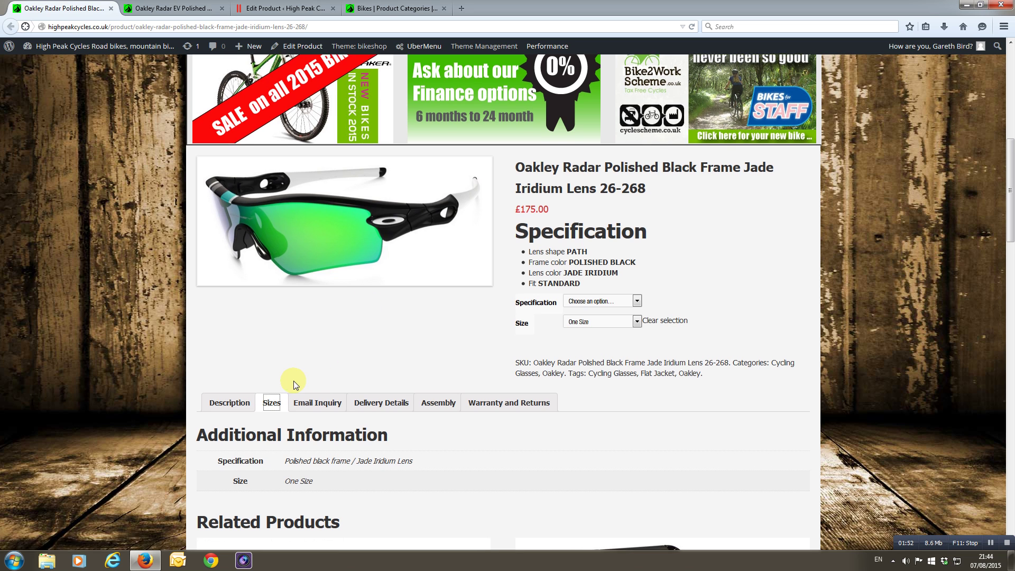
pyautogui.scroll(-1, 293, 453)
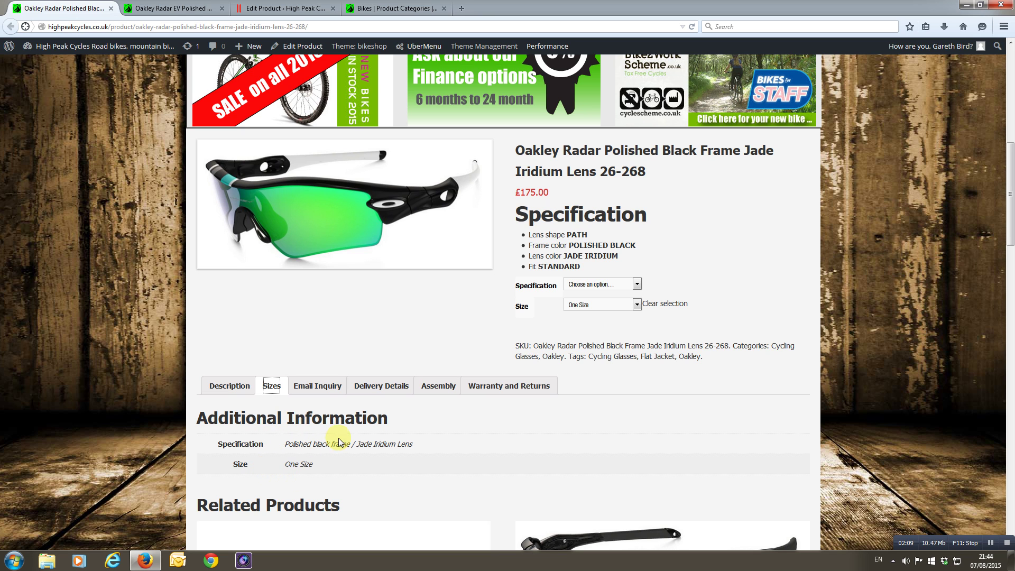
pyautogui.click(397, 9)
pyautogui.scroll(-6, 544, 254)
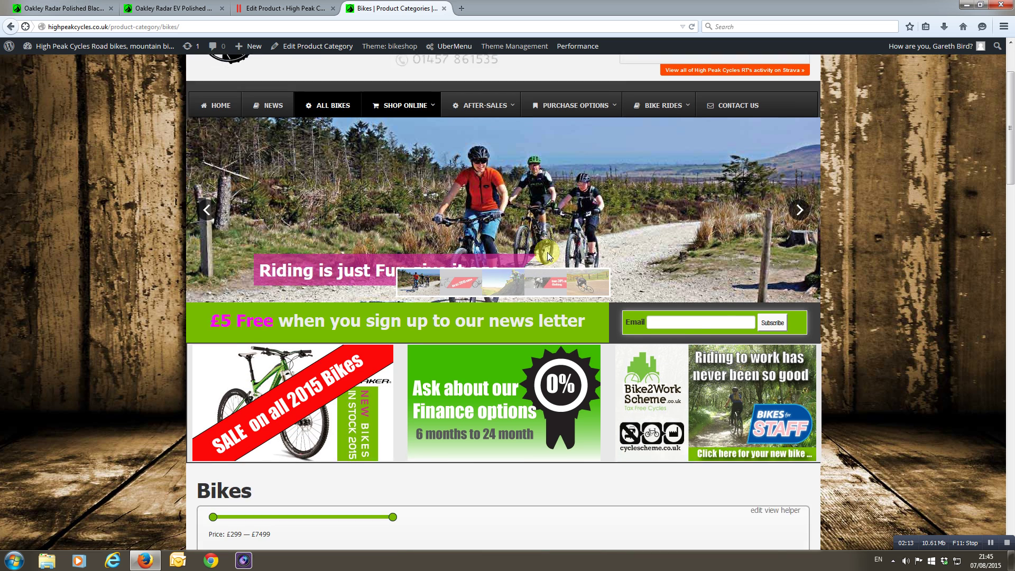
pyautogui.scroll(-3, 557, 249)
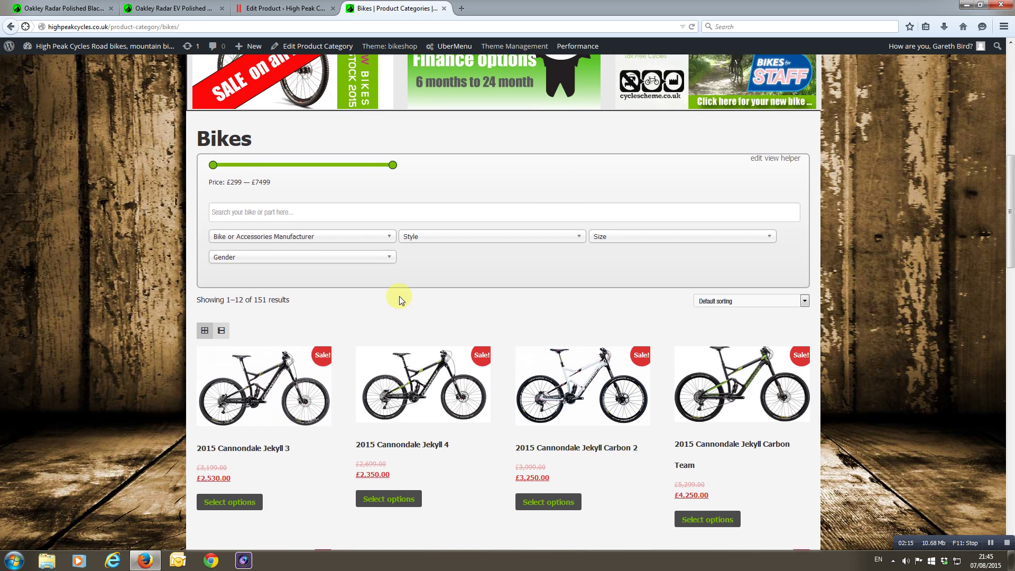
pyautogui.click(389, 212)
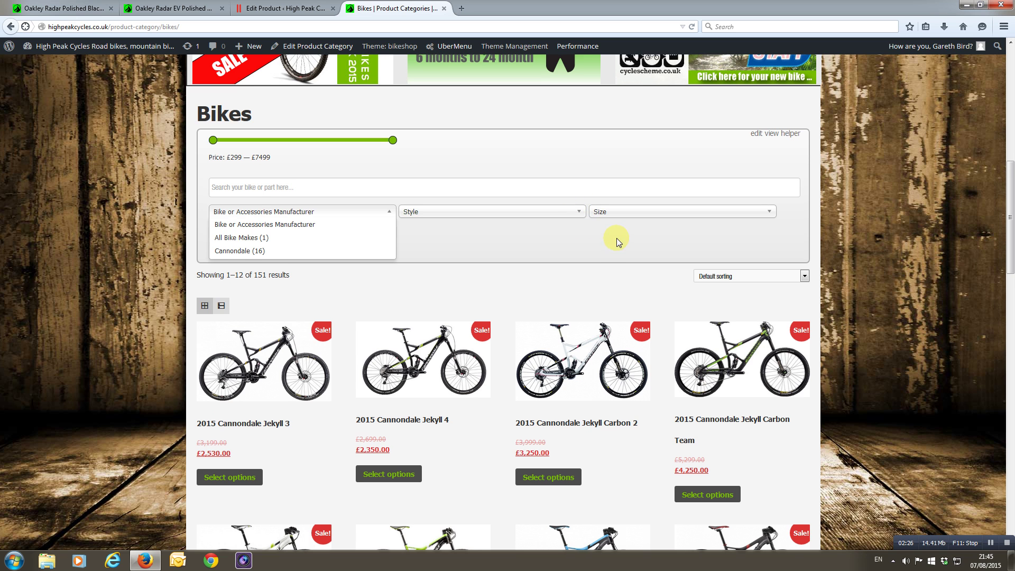
pyautogui.scroll(2, 616, 238)
pyautogui.scroll(10, 574, 237)
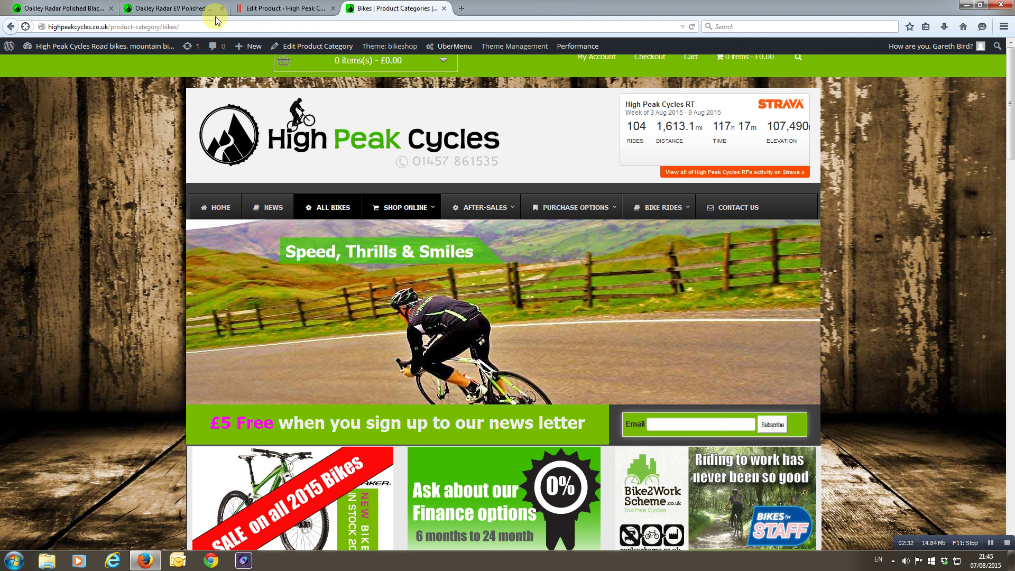
pyautogui.click(58, 8)
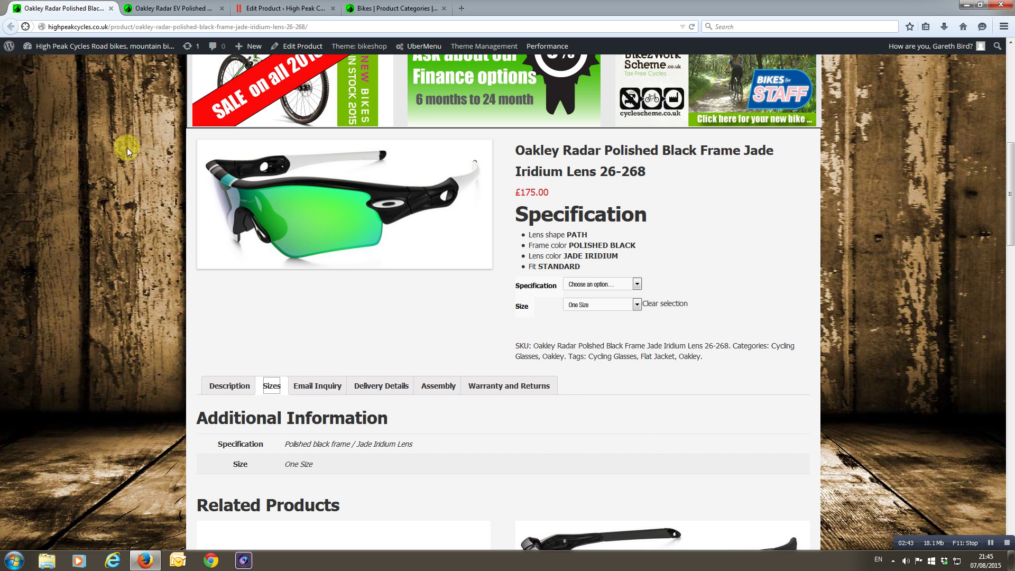
# Switch to the Oakley Radar EV Polished White Frame Prizm Lens page (£160.00) and scroll through it
pyautogui.click(174, 8)
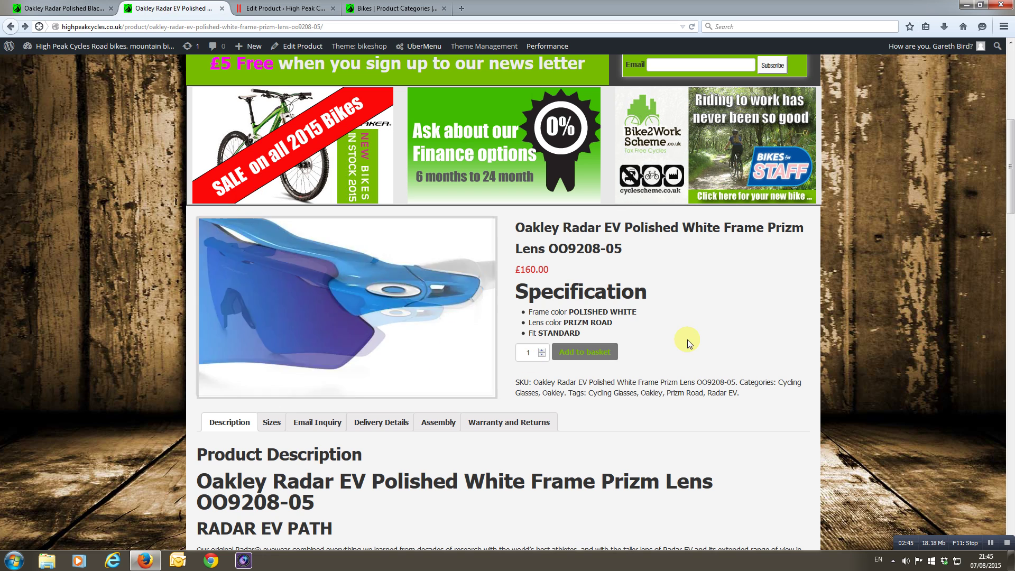
pyautogui.scroll(-1, 698, 338)
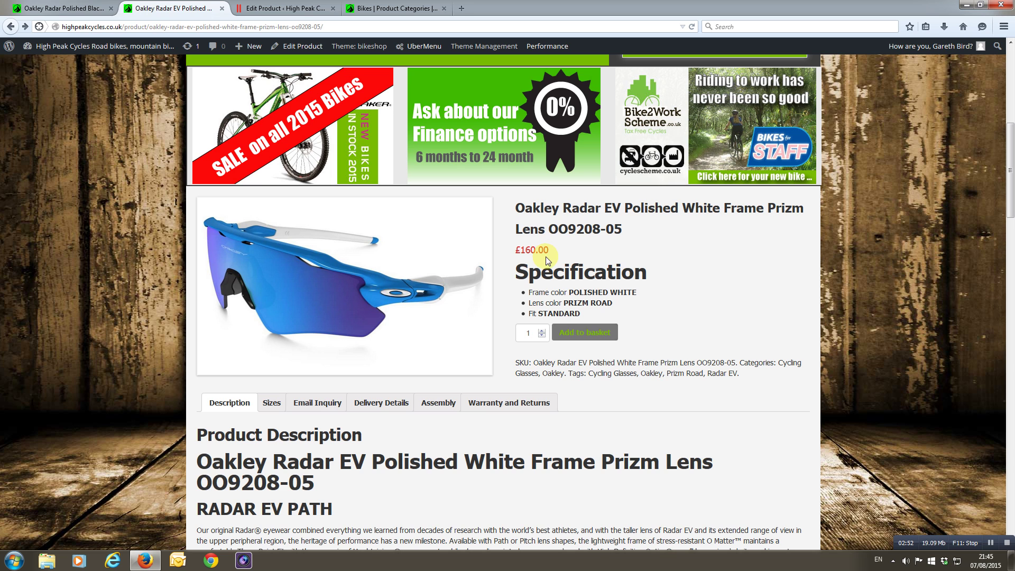
pyautogui.moveTo(347, 320)
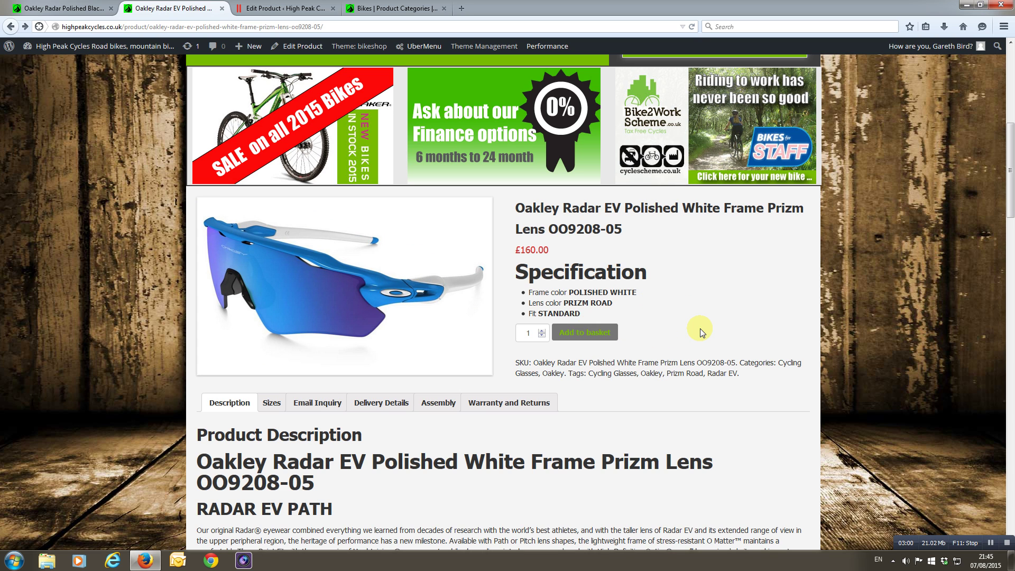
pyautogui.scroll(-3, 712, 331)
pyautogui.scroll(5, 745, 353)
pyautogui.scroll(-2, 737, 413)
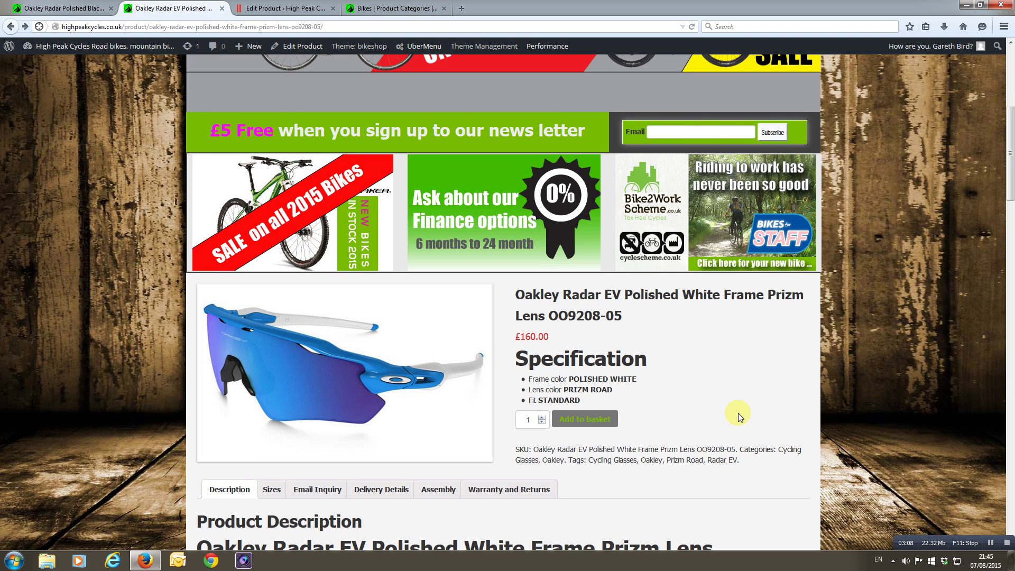
# In the product editor, show the Product Data Attributes panel with Specification and Size
pyautogui.click(286, 9)
pyautogui.scroll(-5, 636, 226)
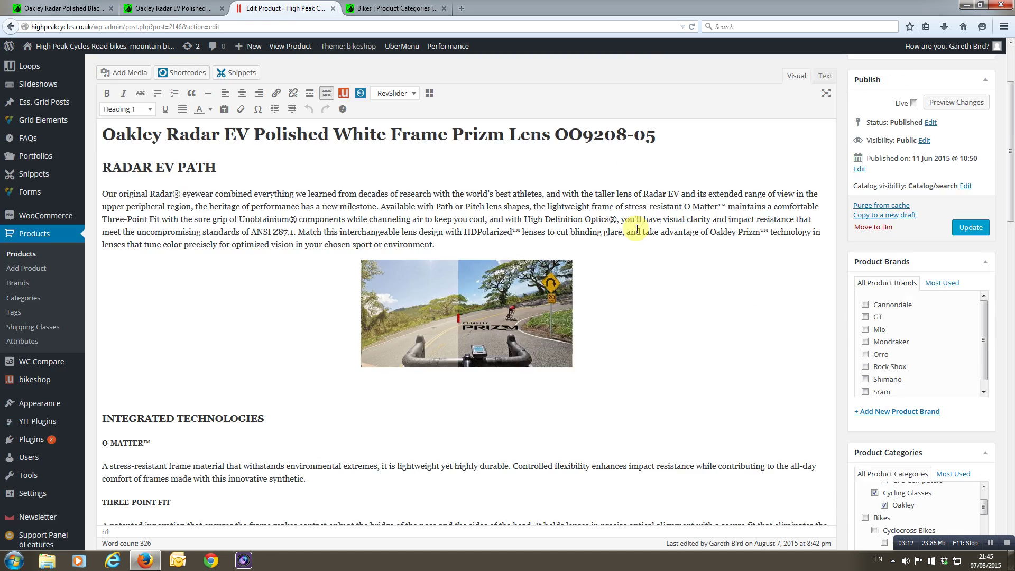
pyautogui.scroll(-10, 638, 228)
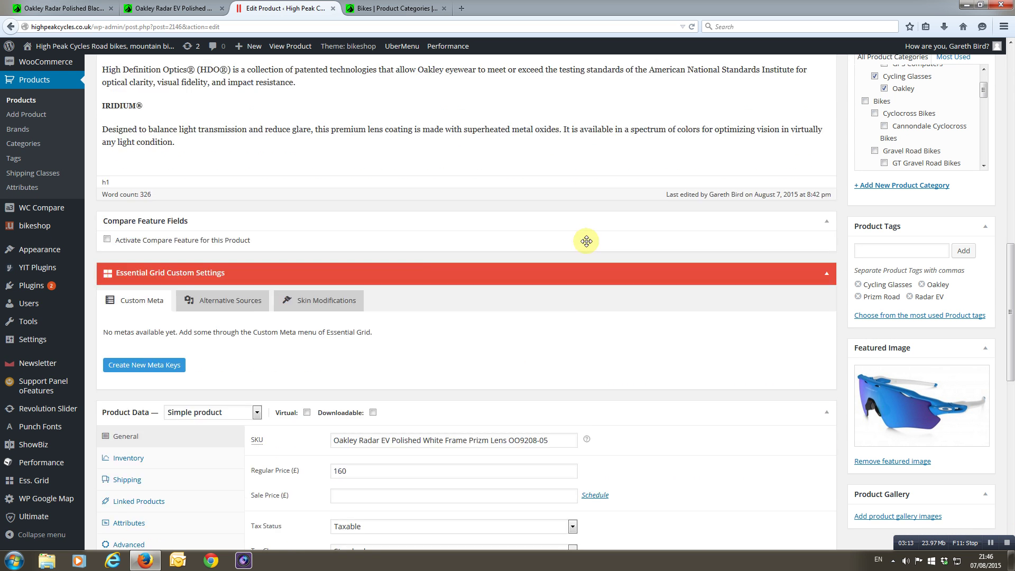
pyautogui.scroll(1, 233, 212)
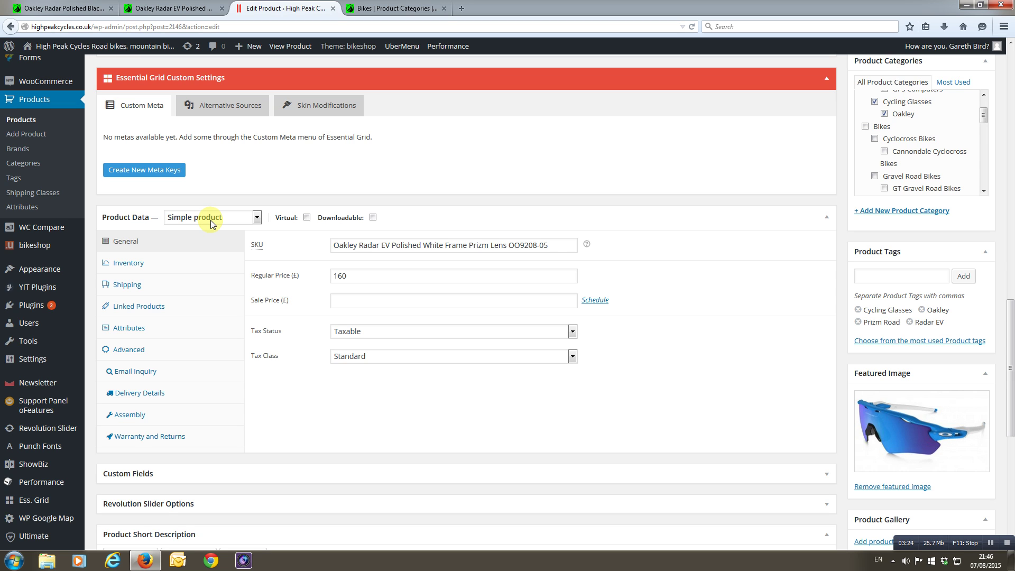
pyautogui.click(133, 328)
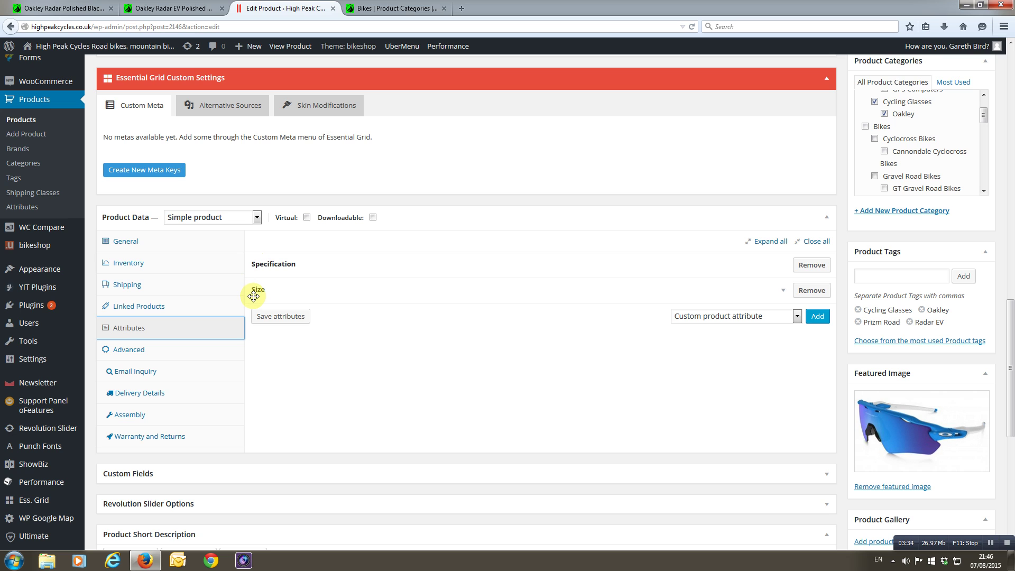
# Add the Gender attribute to the product's attributes
pyautogui.click(797, 317)
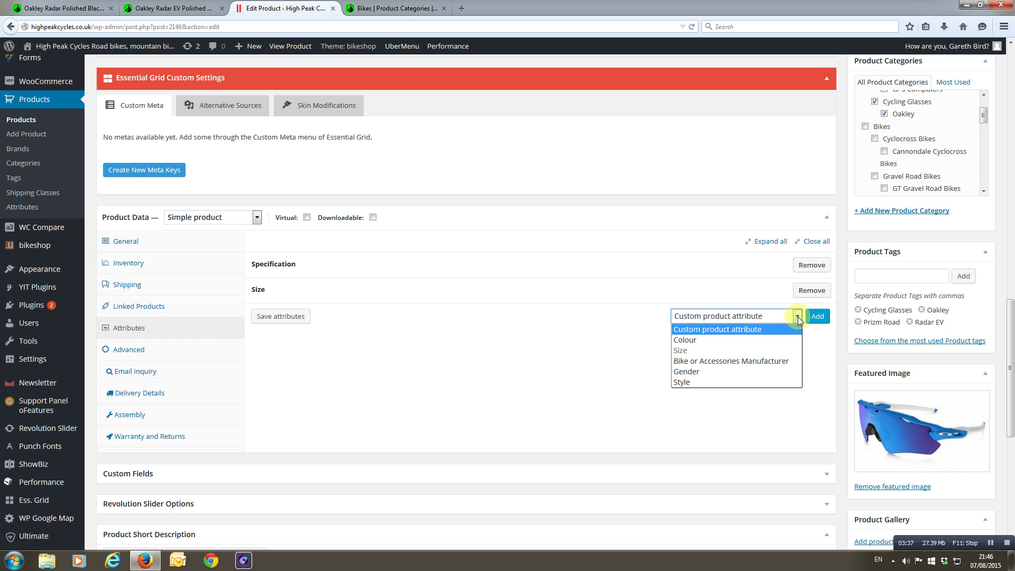
pyautogui.click(725, 372)
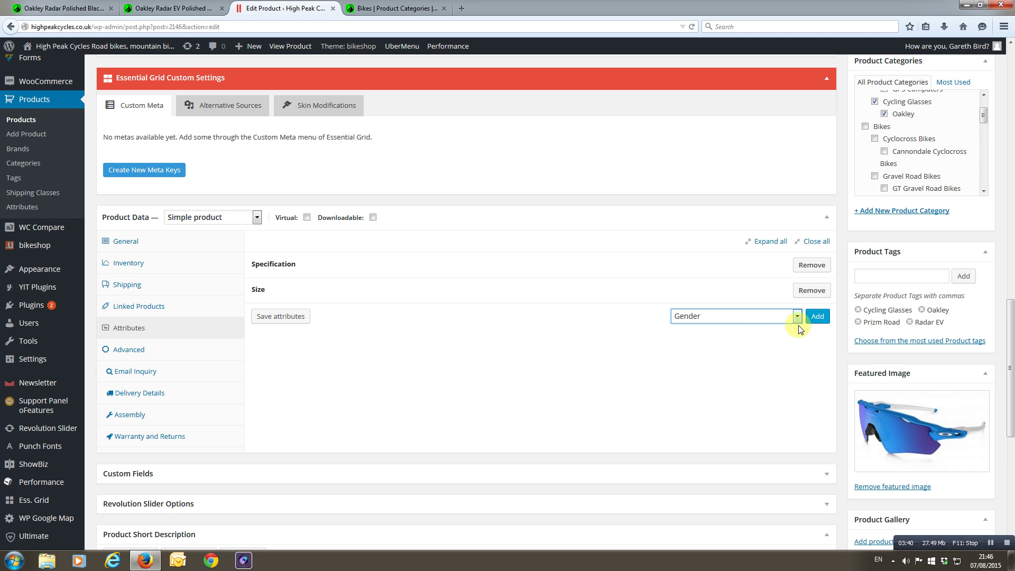
pyautogui.click(818, 317)
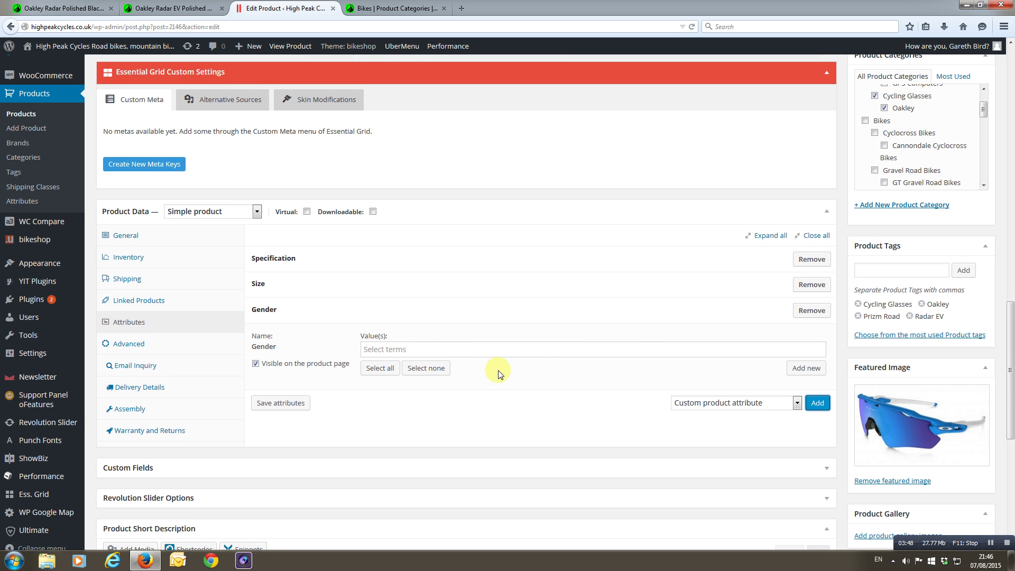
pyautogui.scroll(-2, 423, 367)
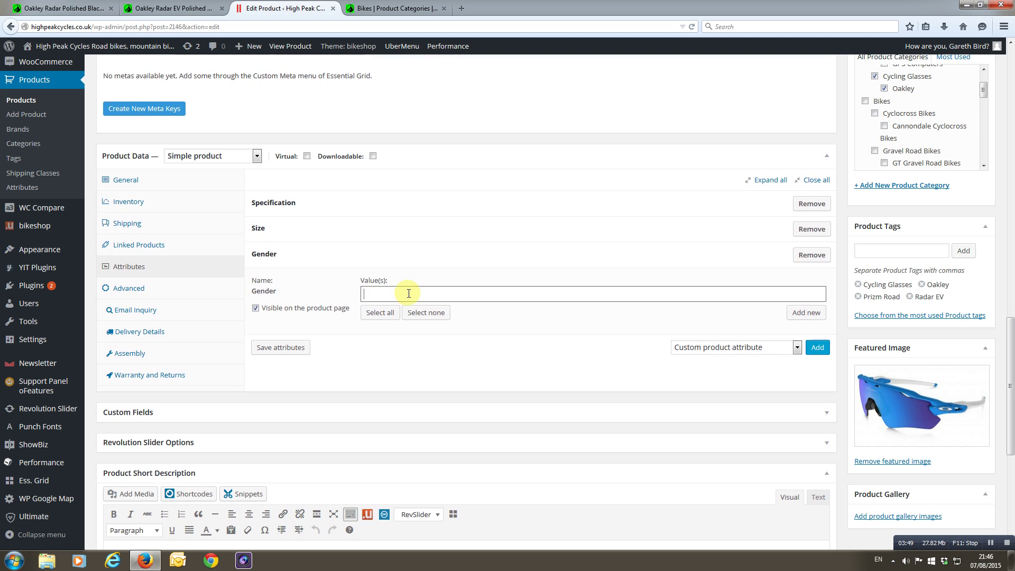
# Fill in all Gender values, remove Child Boy, Child Girl, Child Unisex and Unisex, then save
pyautogui.click(408, 293)
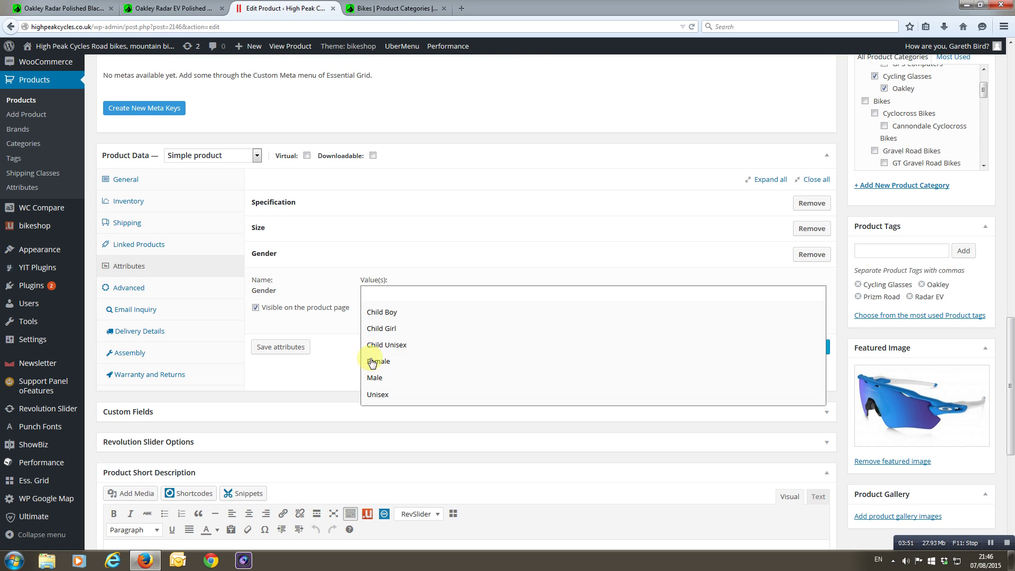
pyautogui.click(404, 264)
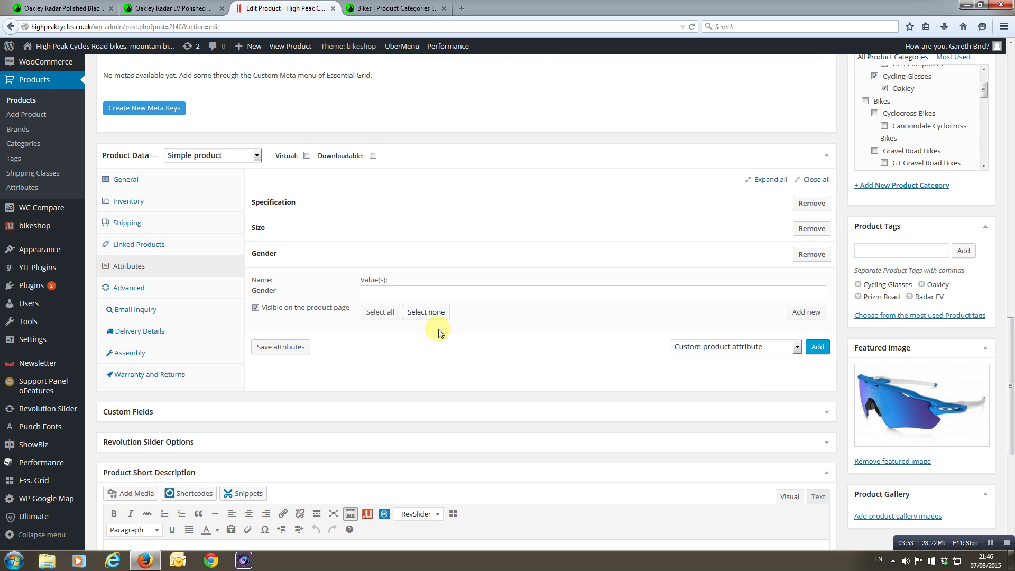
pyautogui.click(382, 318)
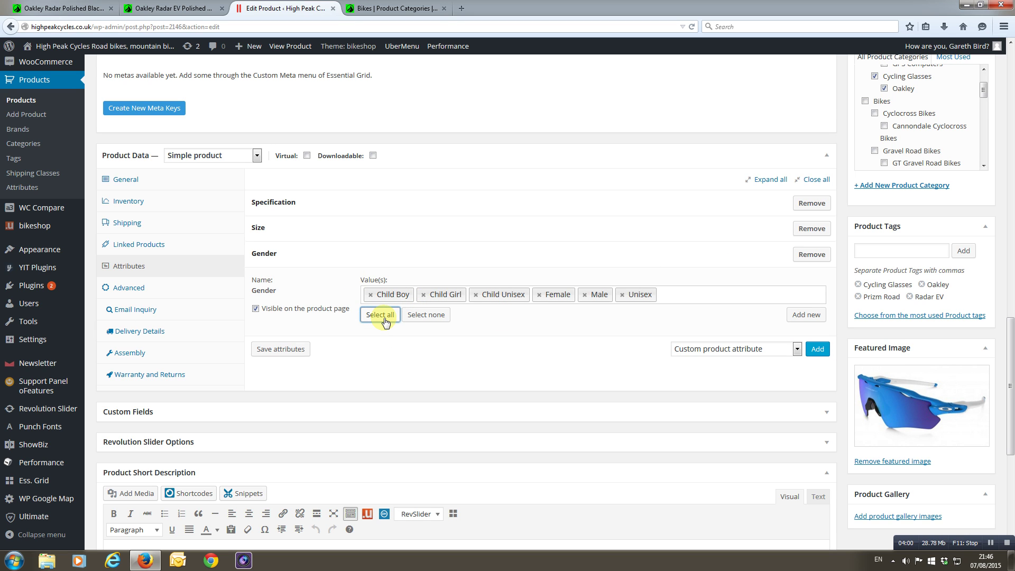
pyautogui.click(370, 296)
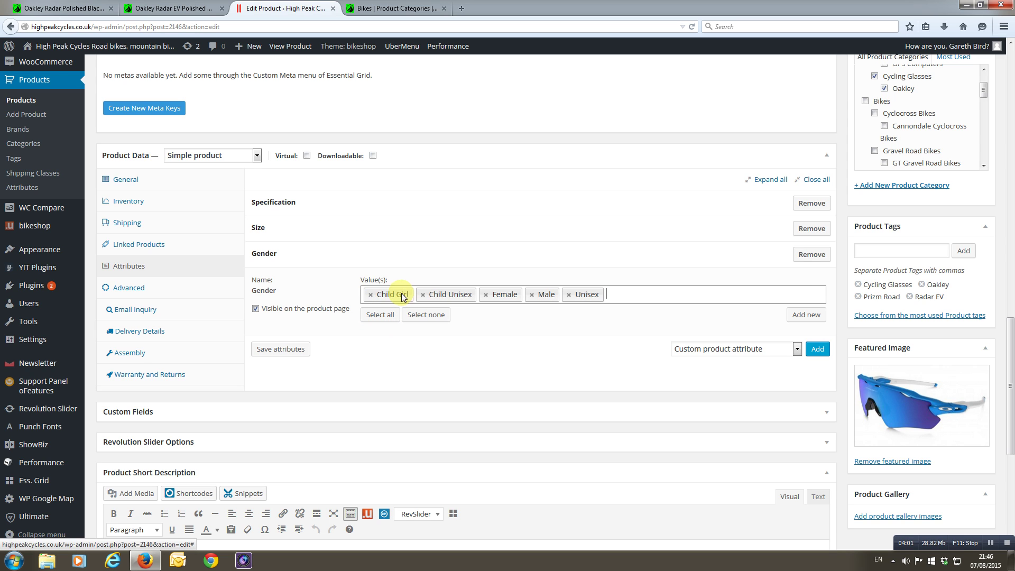
pyautogui.click(370, 296)
pyautogui.click(370, 296)
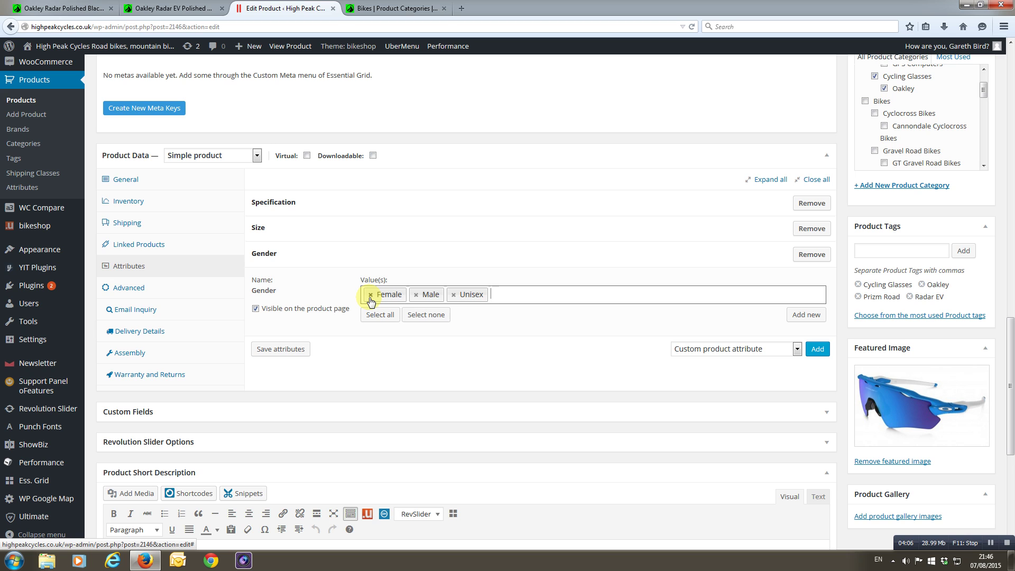
pyautogui.click(453, 295)
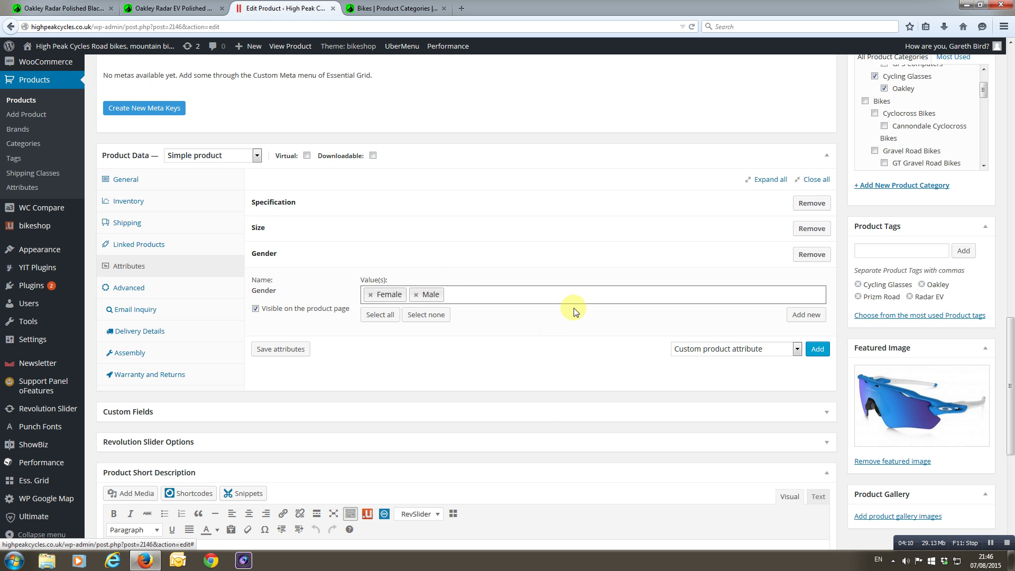
pyautogui.scroll(-1, 590, 310)
pyautogui.scroll(1, 356, 287)
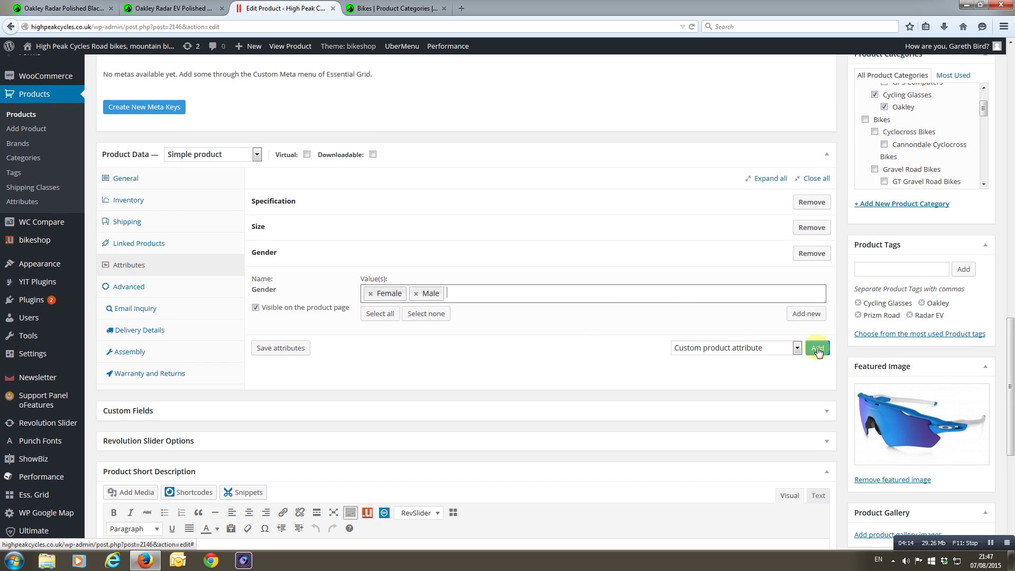
pyautogui.click(291, 359)
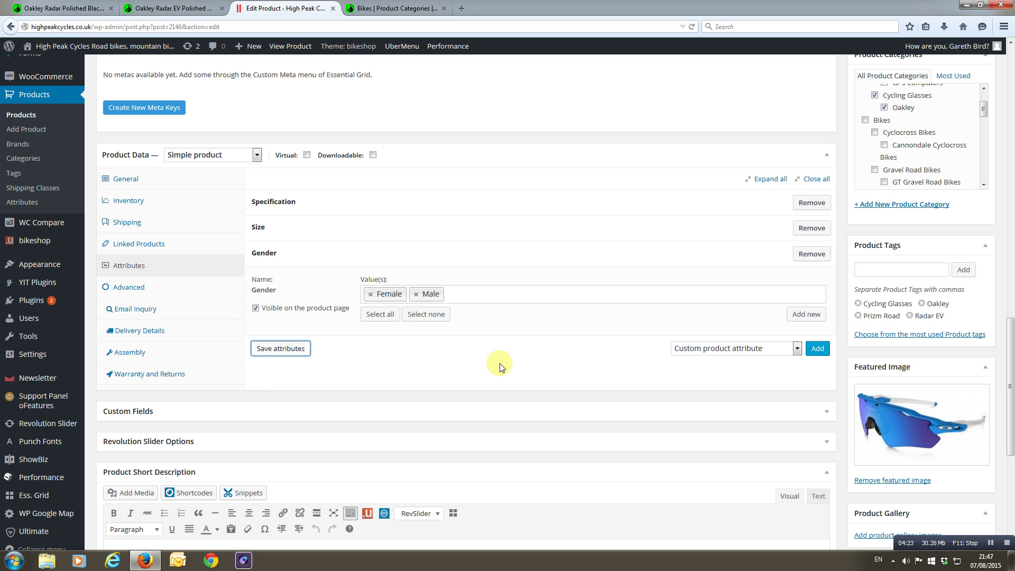
# Reload the live product page and confirm Additional Information shows Gender as Female, Male
pyautogui.click(173, 8)
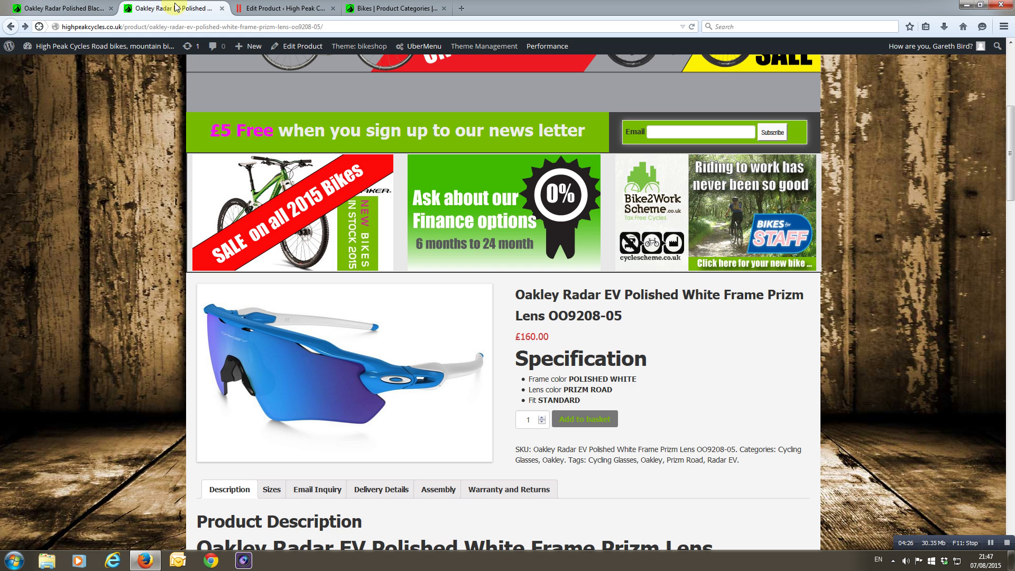
pyautogui.click(691, 27)
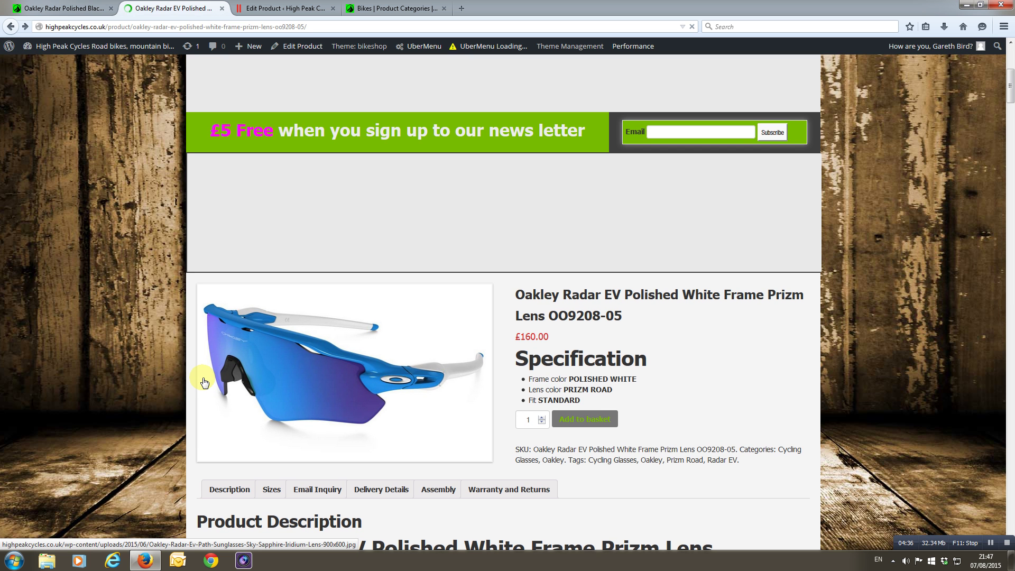
pyautogui.scroll(-3, 430, 340)
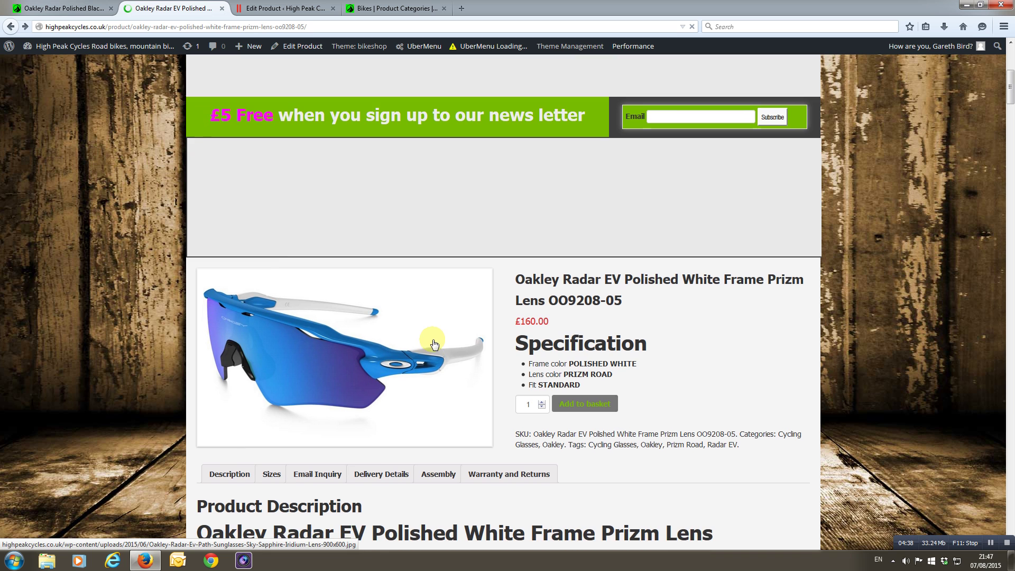
pyautogui.scroll(-1, 597, 371)
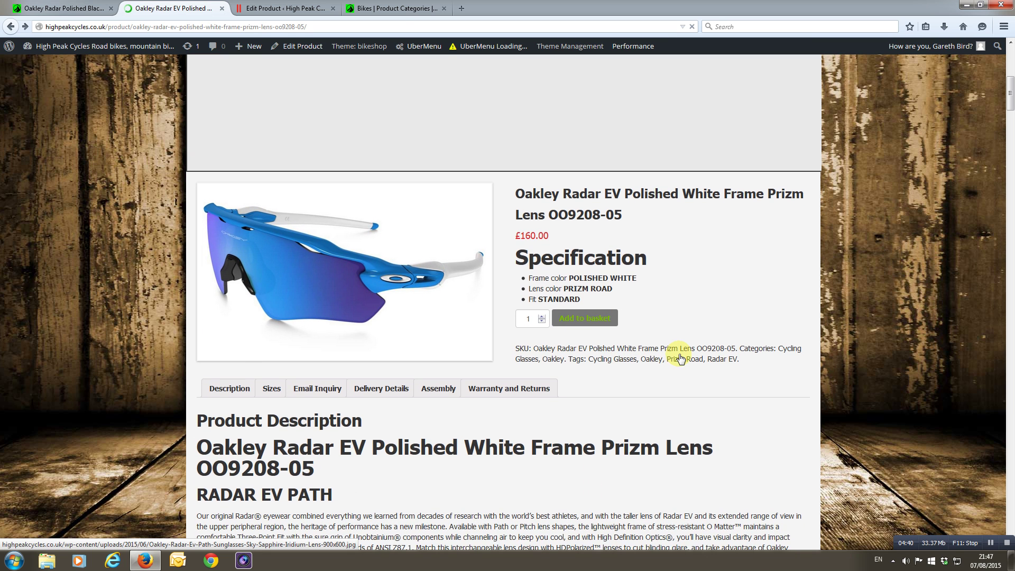
pyautogui.scroll(-2, 690, 343)
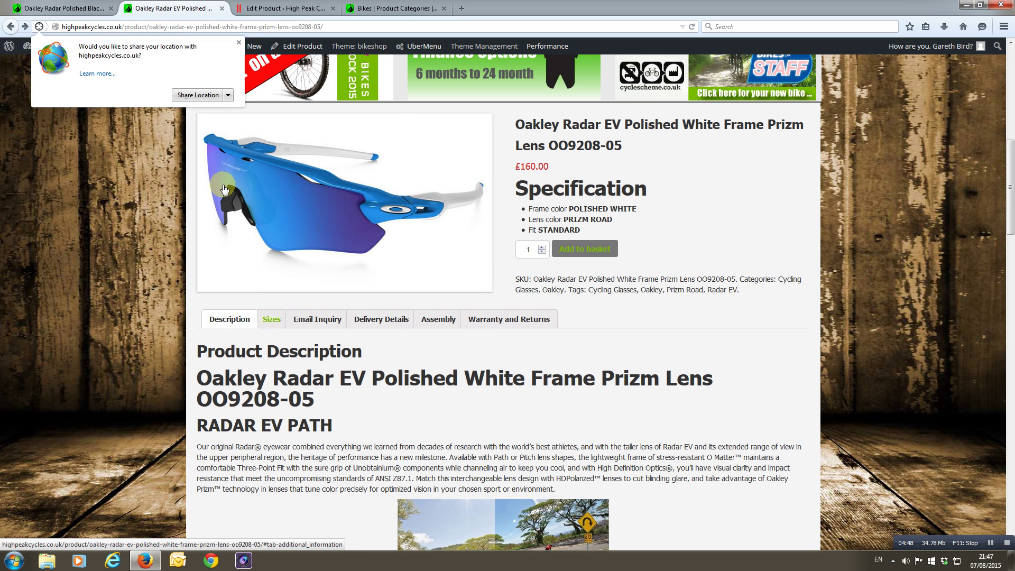
pyautogui.click(226, 154)
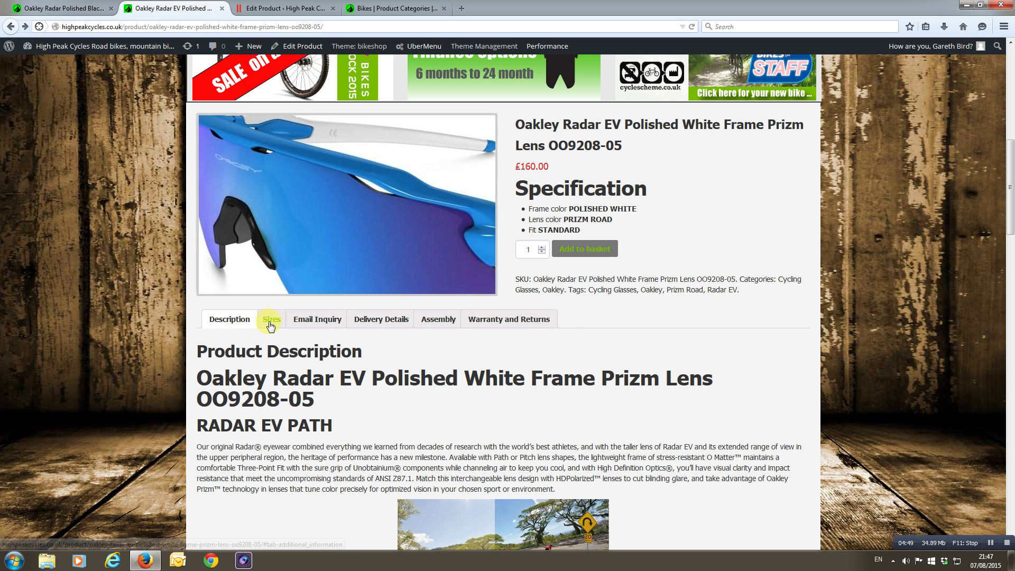
pyautogui.click(270, 322)
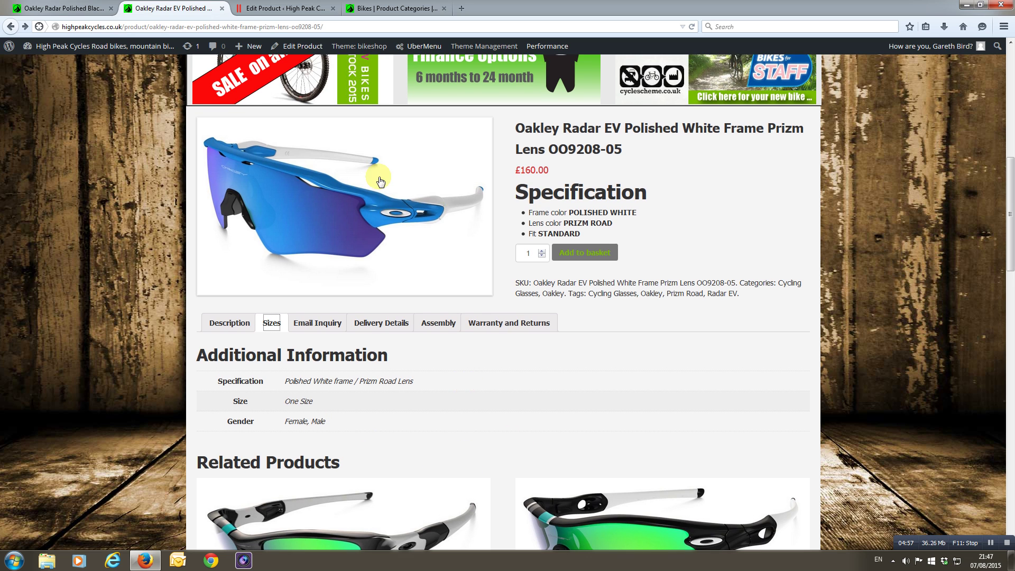
# Change the Oakley Radar EV product type from Simple product to Variable product
pyautogui.hotkey('ctrl', 'Tab')
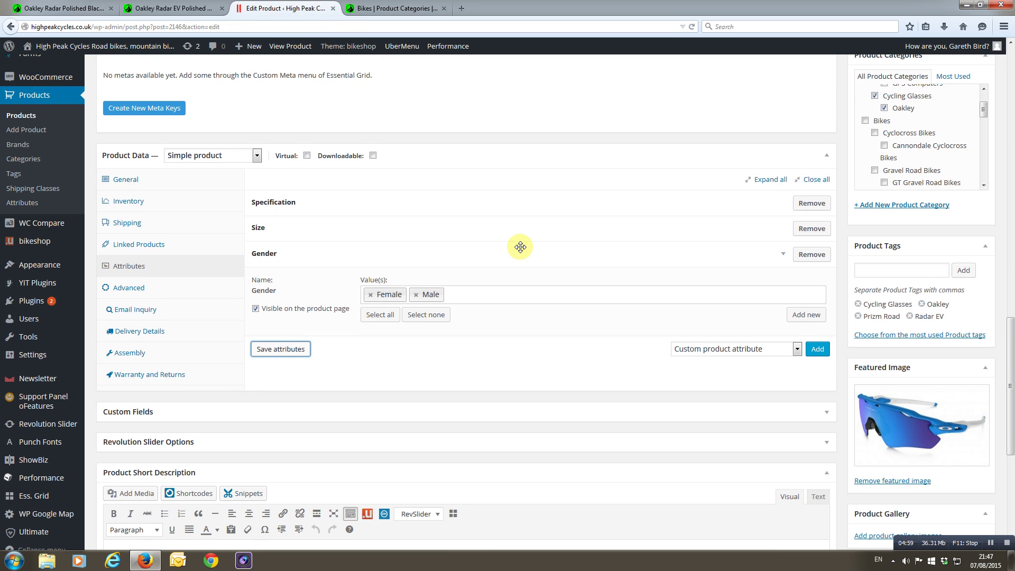
pyautogui.scroll(-2, 550, 290)
pyautogui.scroll(-1, 358, 182)
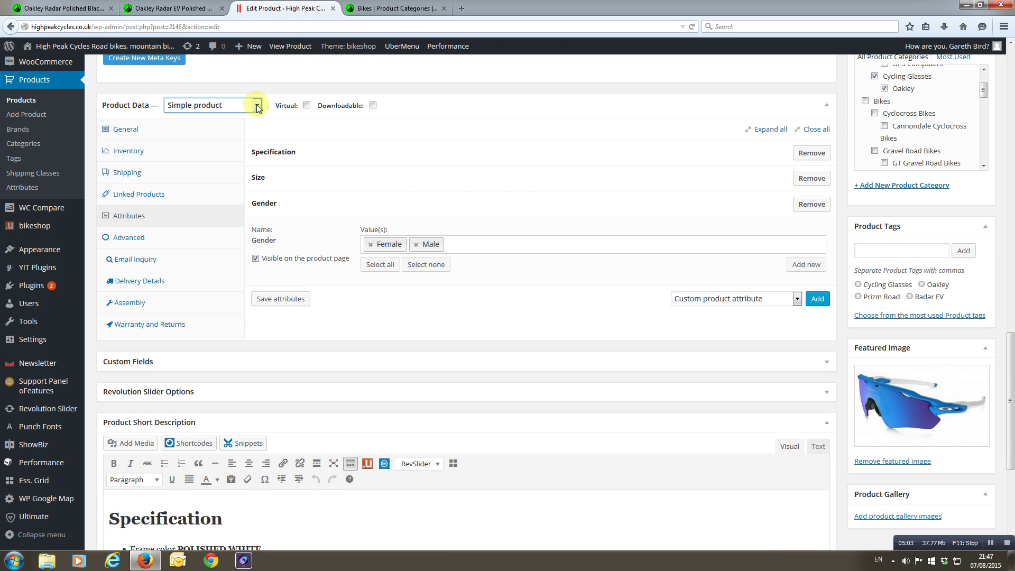
pyautogui.click(257, 105)
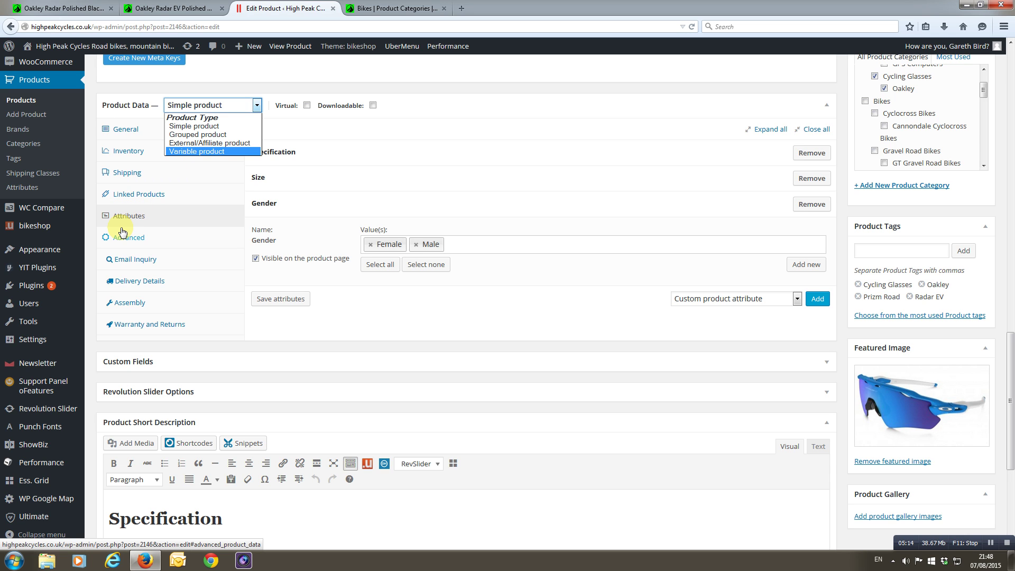
pyautogui.click(186, 151)
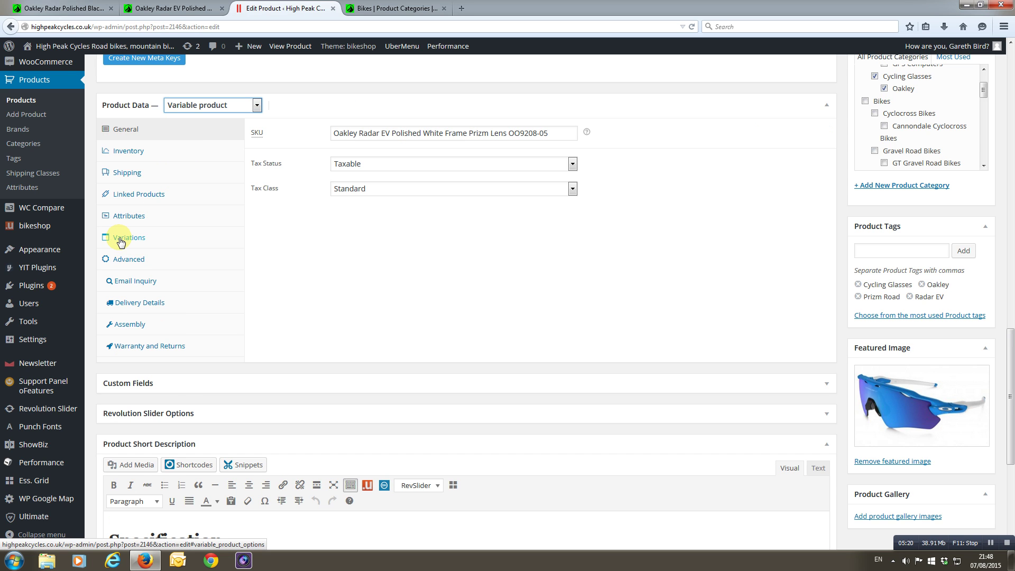
# Expand Specification and Size, mark Gender as Used for variations, and save the attributes
pyautogui.click(134, 216)
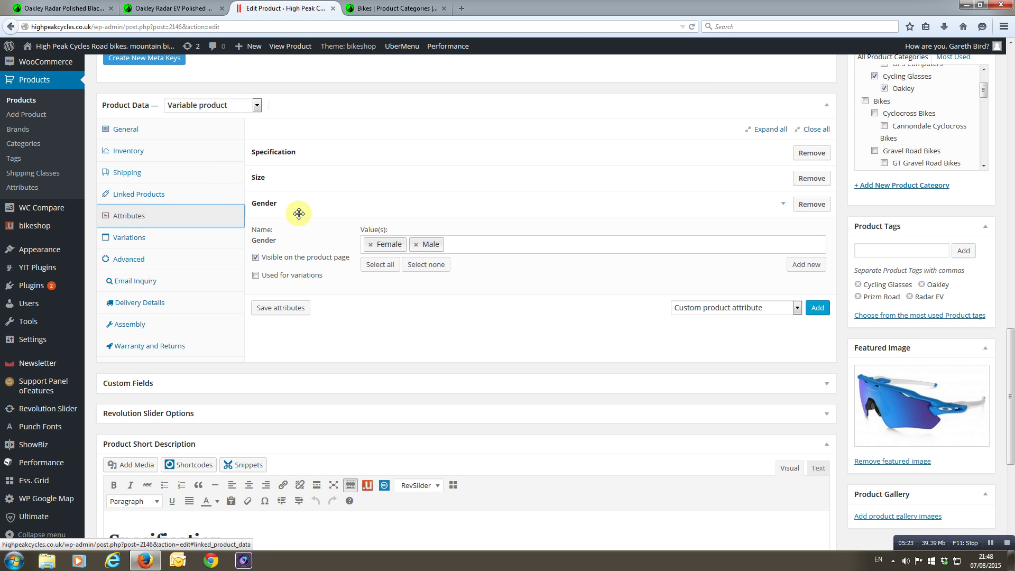
pyautogui.click(782, 157)
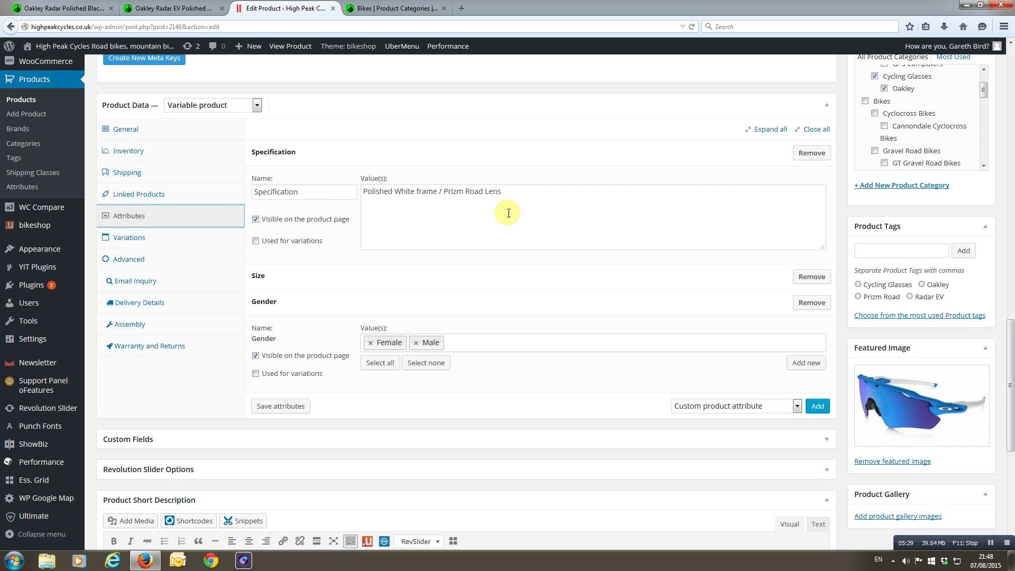
pyautogui.scroll(-1, 508, 213)
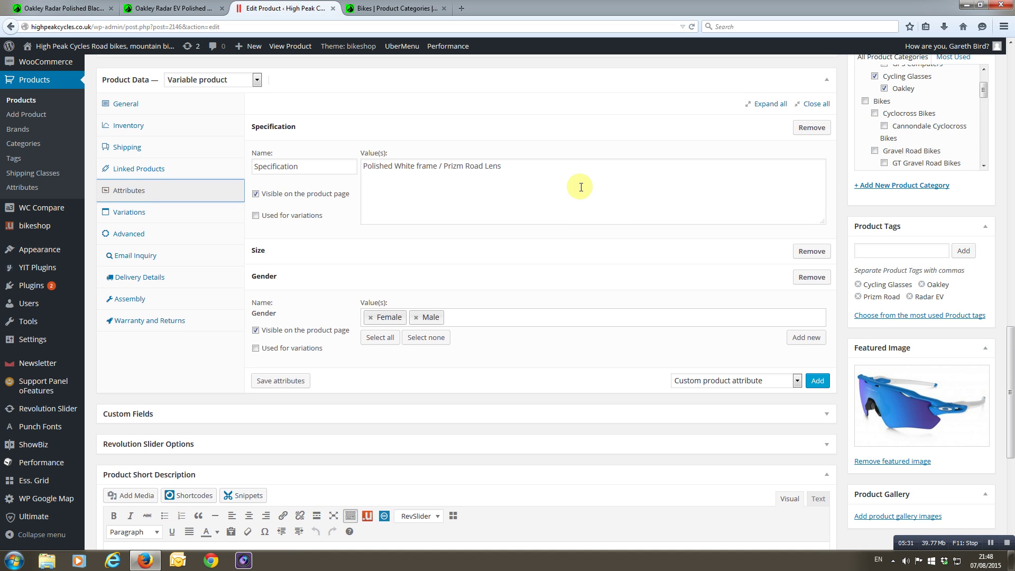
pyautogui.scroll(-1, 580, 186)
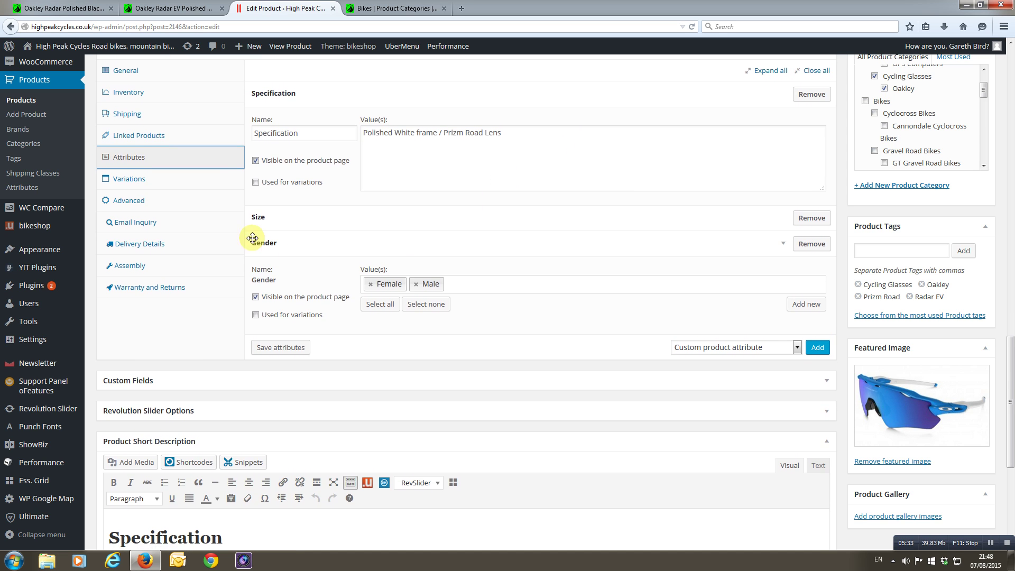
pyautogui.scroll(-1, 460, 210)
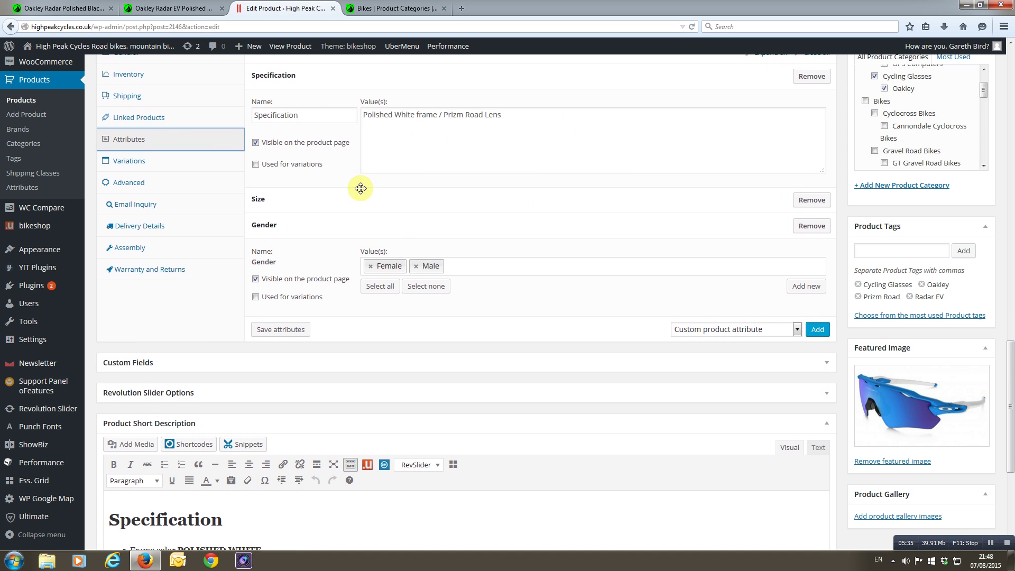
pyautogui.click(360, 188)
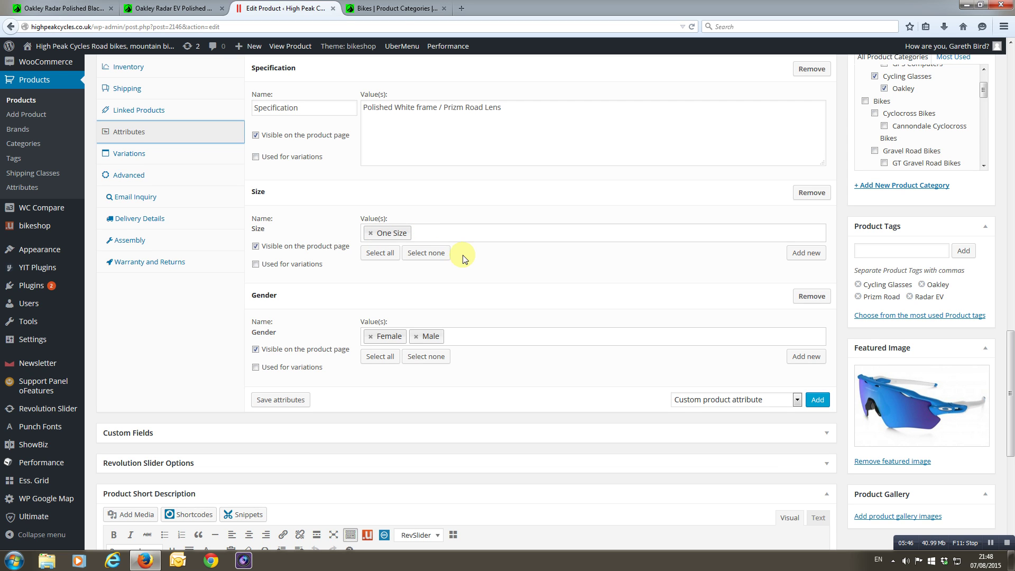
pyautogui.scroll(-3, 463, 257)
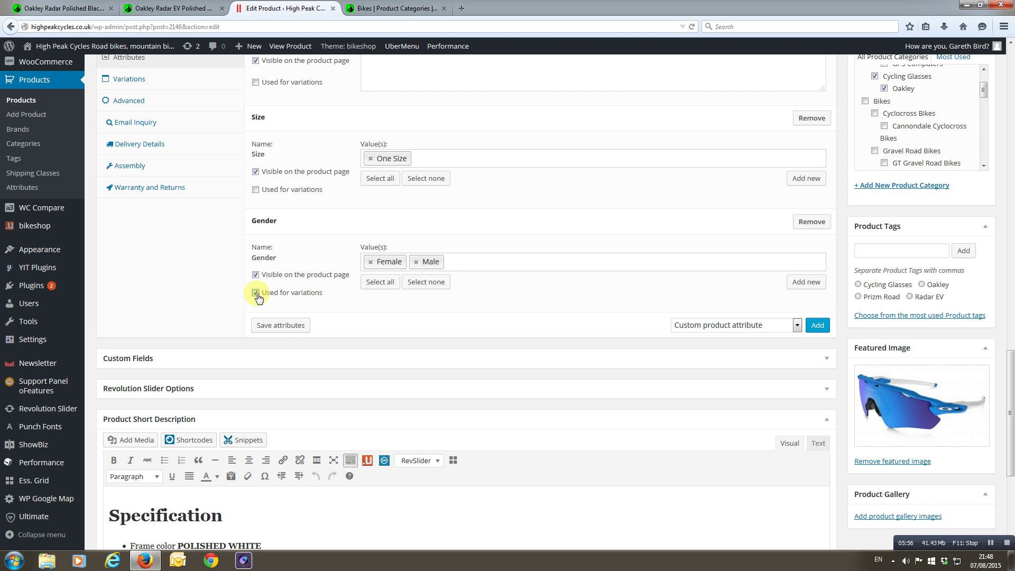
pyautogui.click(284, 324)
pyautogui.scroll(2, 296, 309)
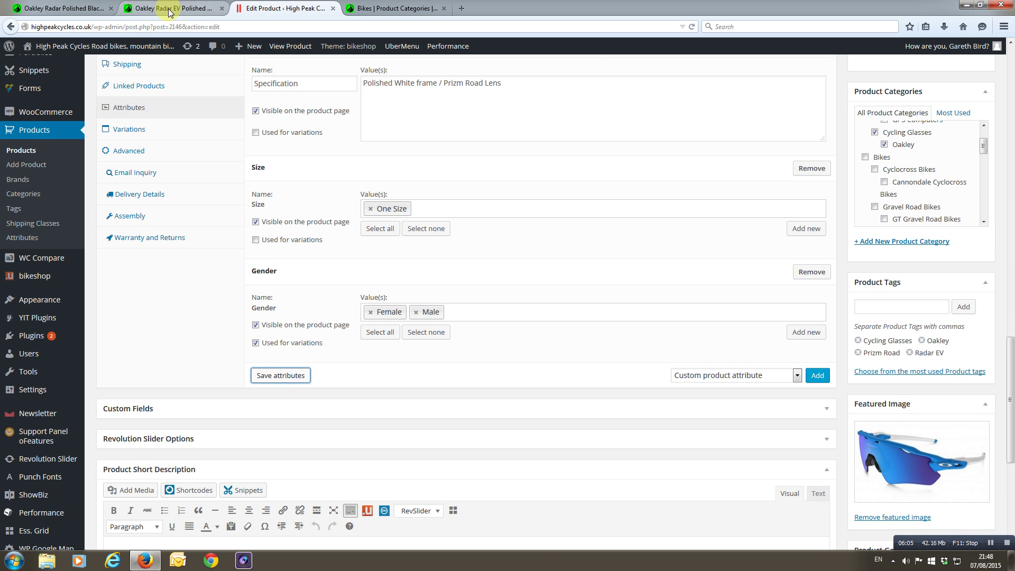
# Reload the live Oakley Radar EV page and dismiss the location-sharing prompt
pyautogui.click(169, 9)
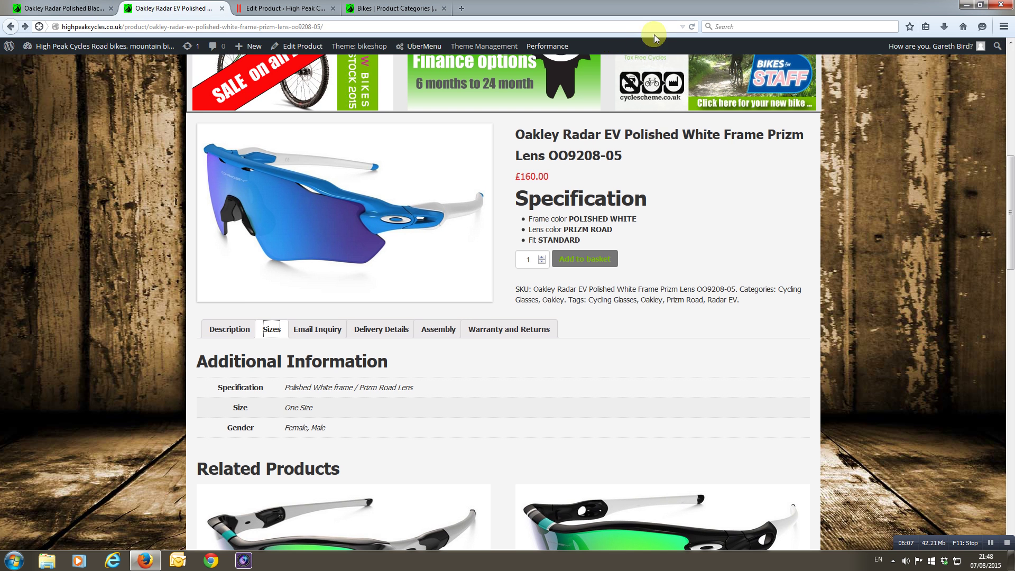
pyautogui.click(692, 27)
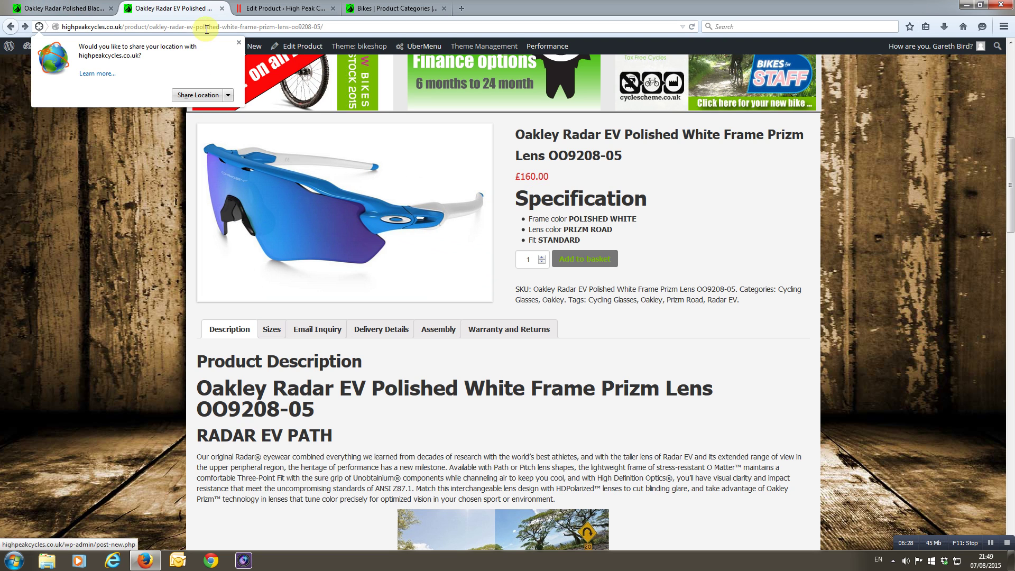
pyautogui.click(239, 42)
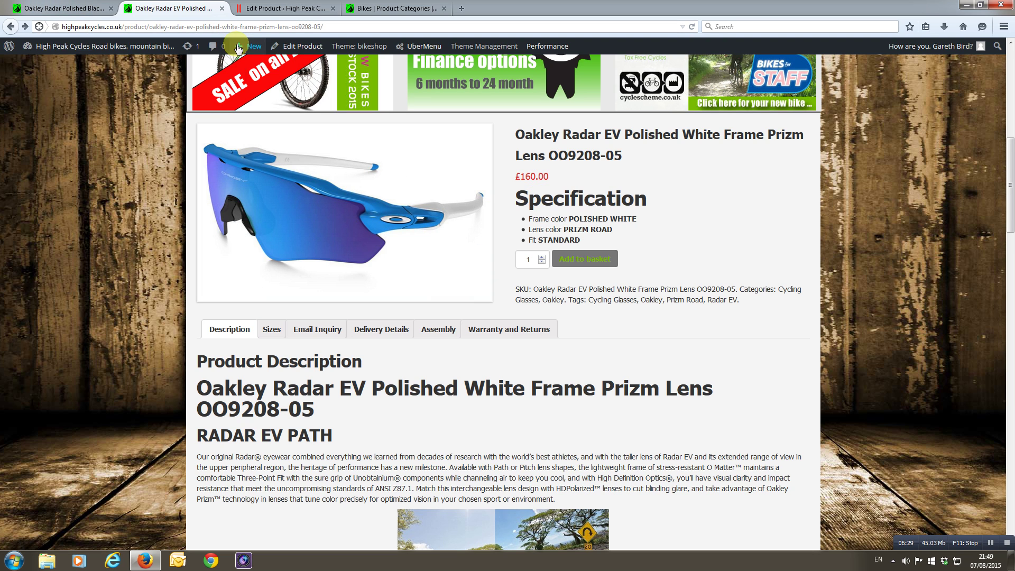
# In Variations, use Link all variations to create the Female and Male variations, confirming both prompts
pyautogui.click(260, 9)
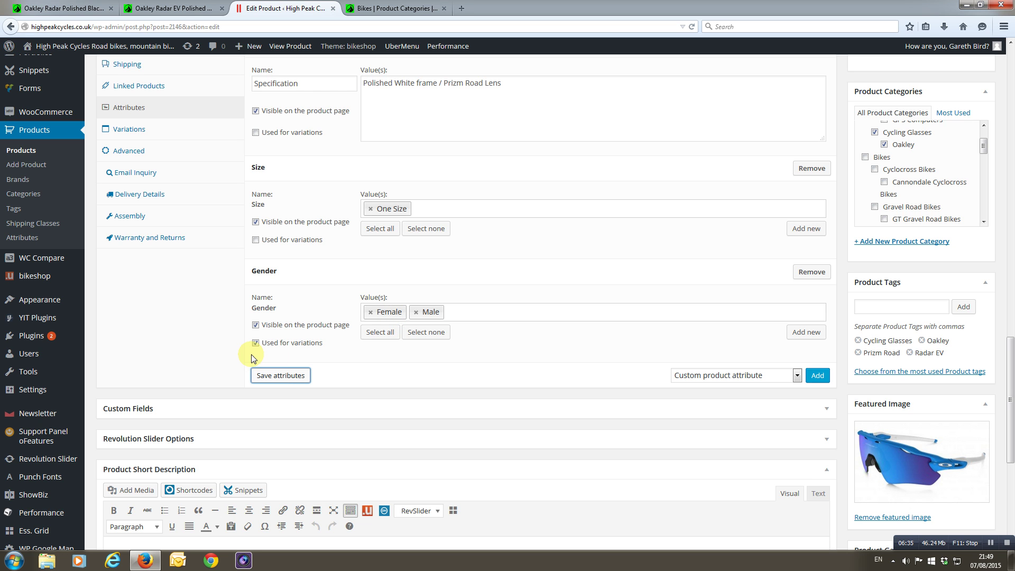
pyautogui.click(116, 132)
pyautogui.scroll(1, 554, 253)
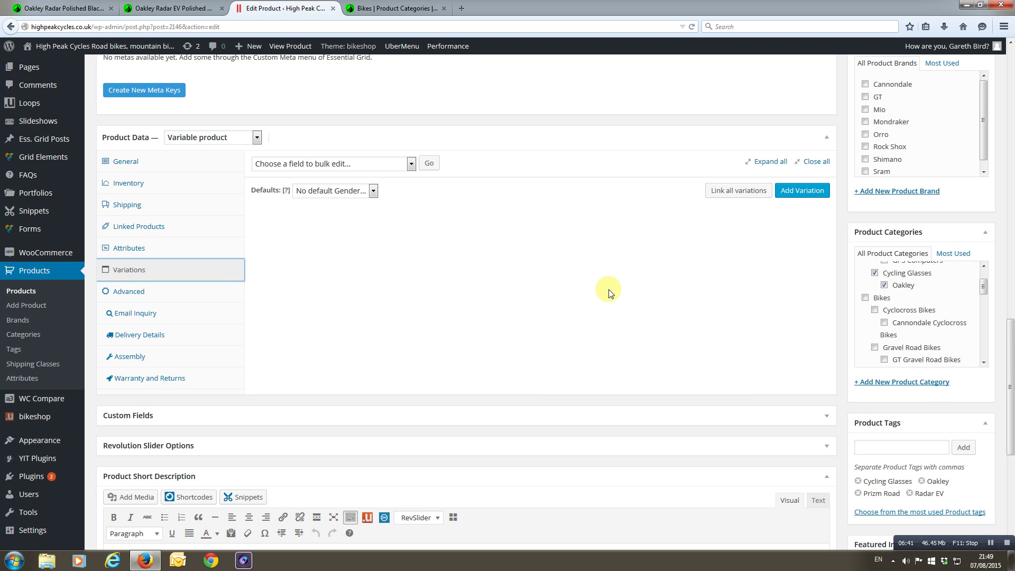
pyautogui.click(739, 189)
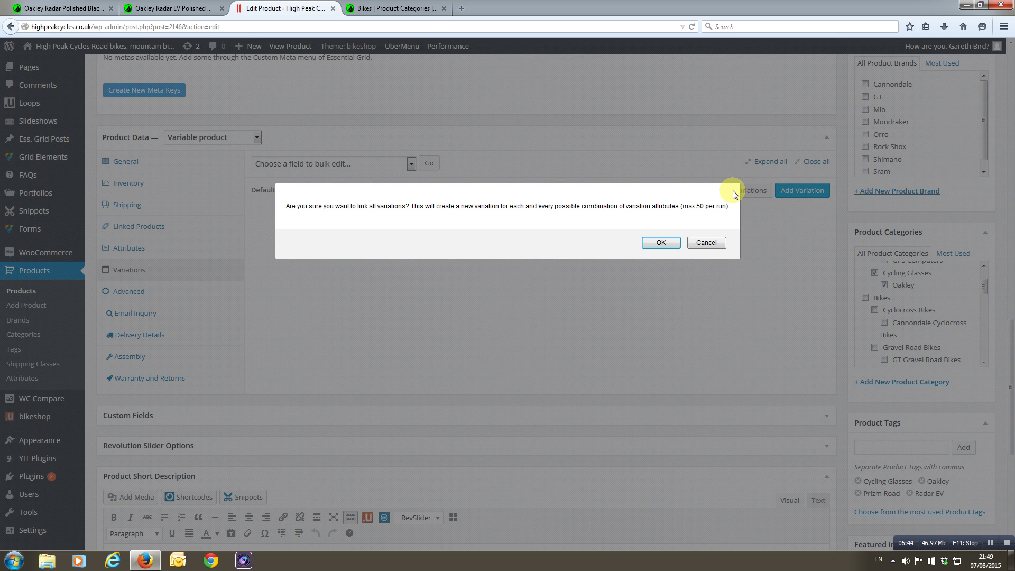
pyautogui.click(661, 242)
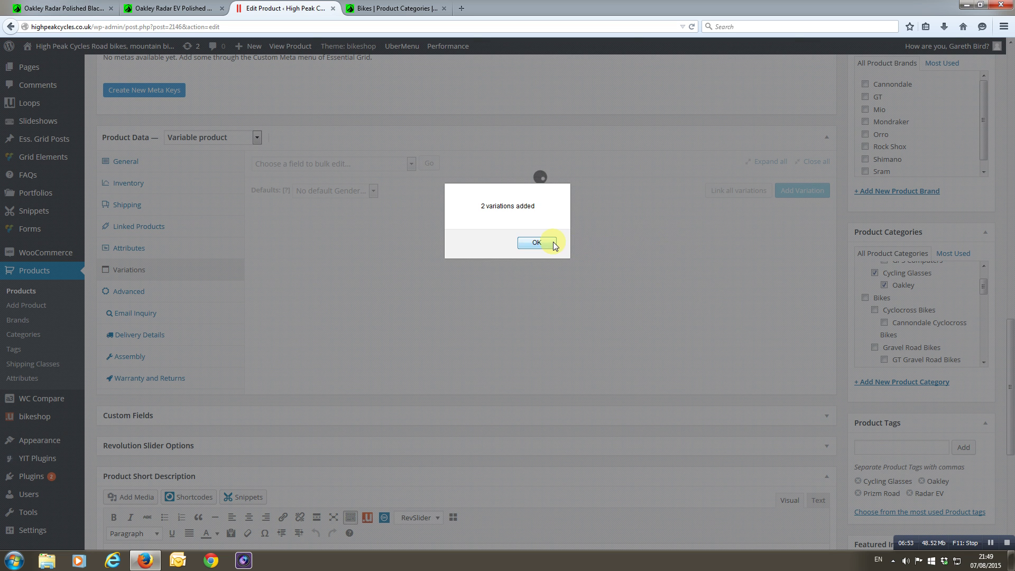
pyautogui.click(553, 244)
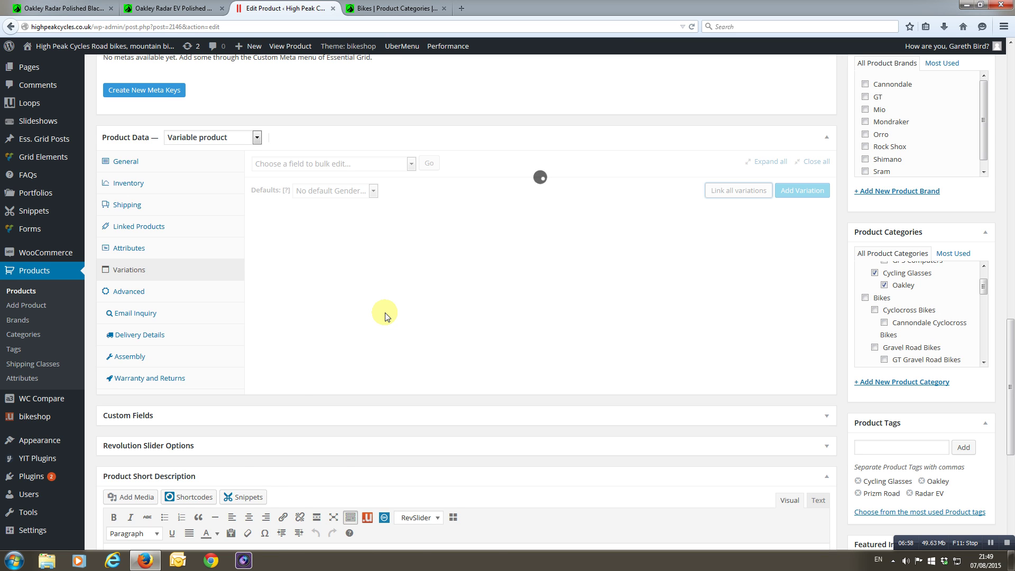
# Set the Female variation #2577's regular price to 160
pyautogui.scroll(-1, 533, 285)
pyautogui.scroll(-1, 532, 286)
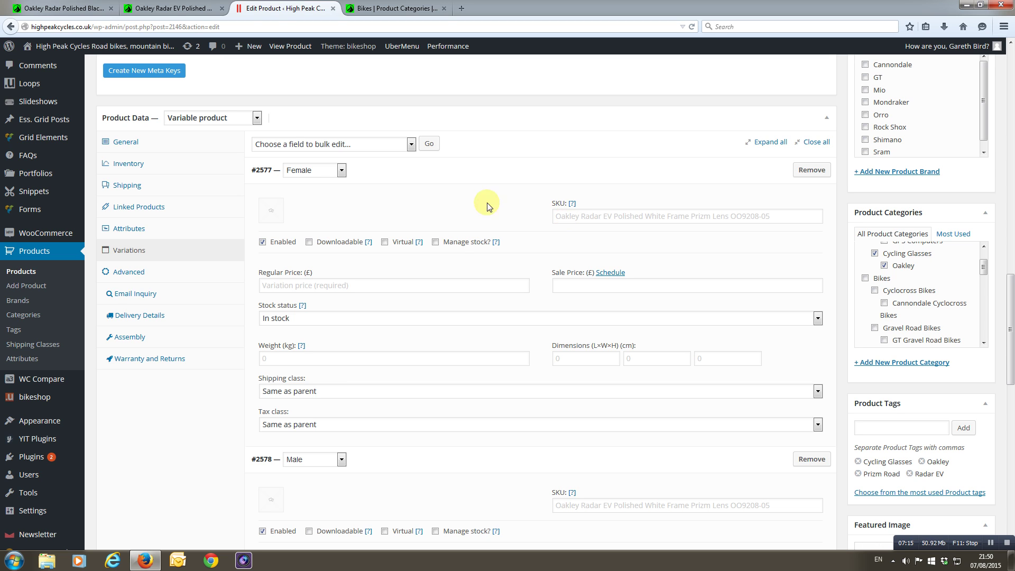
pyautogui.click(340, 284)
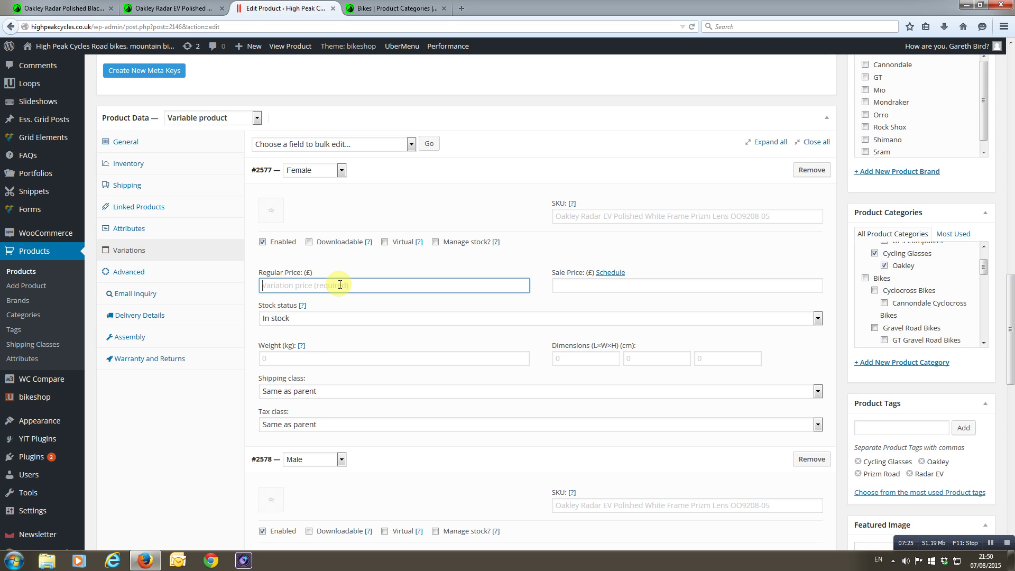
pyautogui.click(338, 285)
pyautogui.click(275, 298)
pyautogui.write('0')
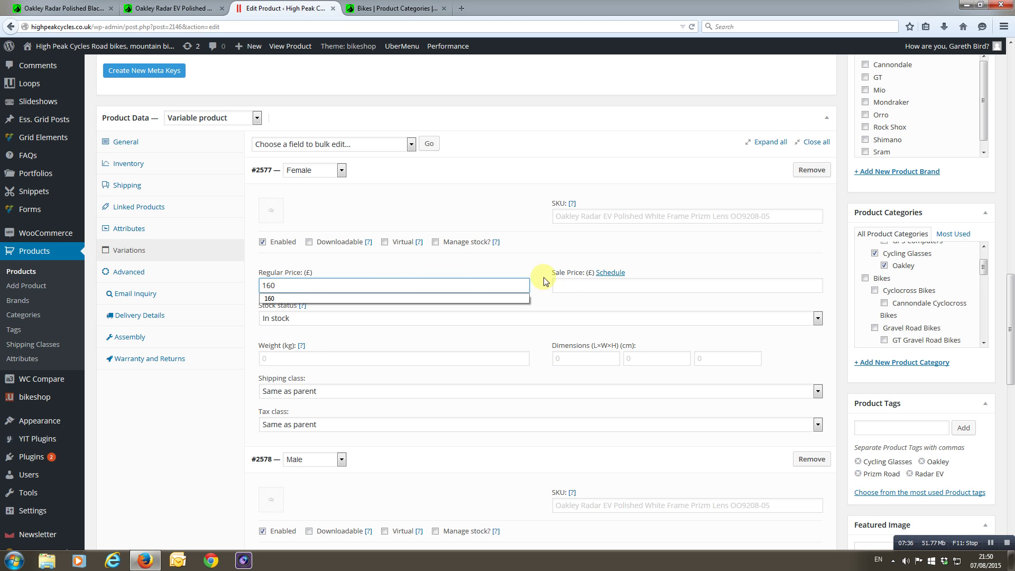
pyautogui.click(567, 284)
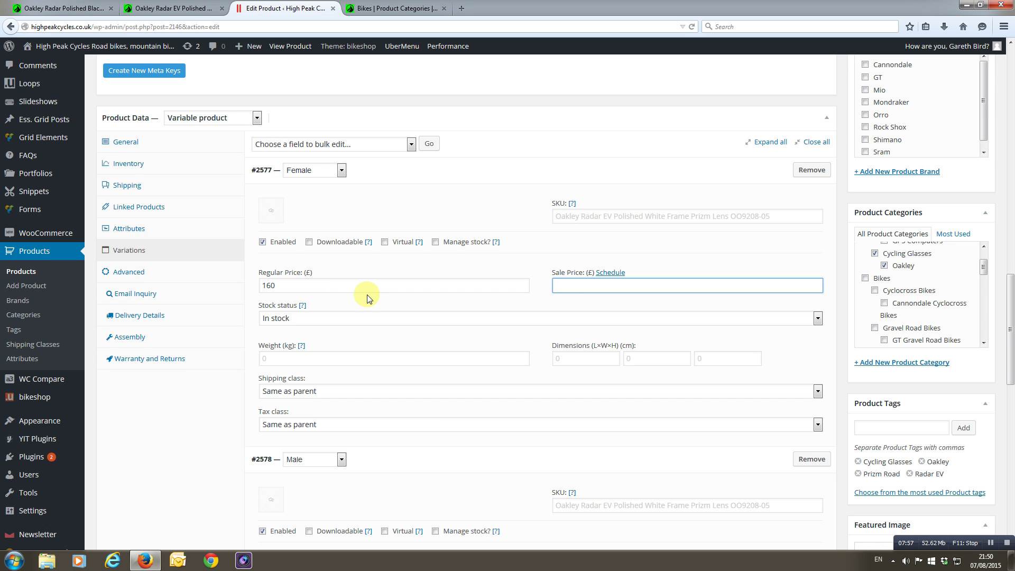
# Set the Male variation #2578's regular price to 160
pyautogui.scroll(-5, 368, 299)
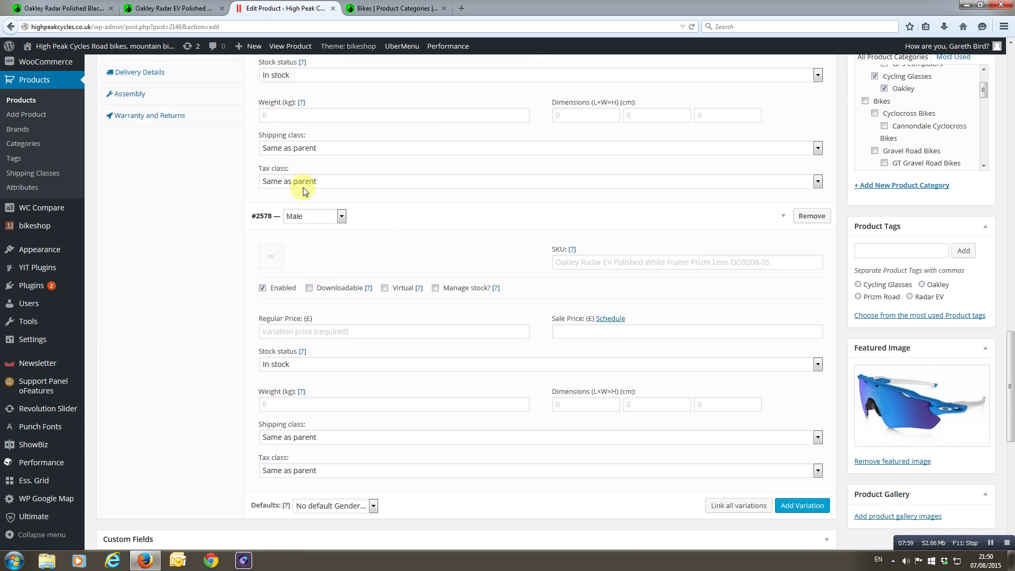
pyautogui.click(305, 327)
pyautogui.write('160')
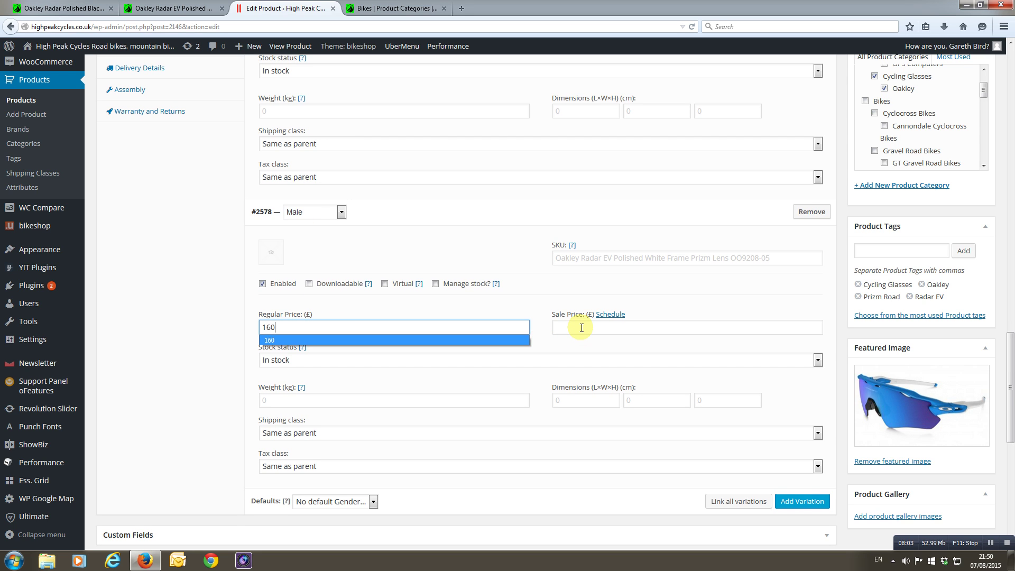
pyautogui.click(583, 323)
pyautogui.click(613, 260)
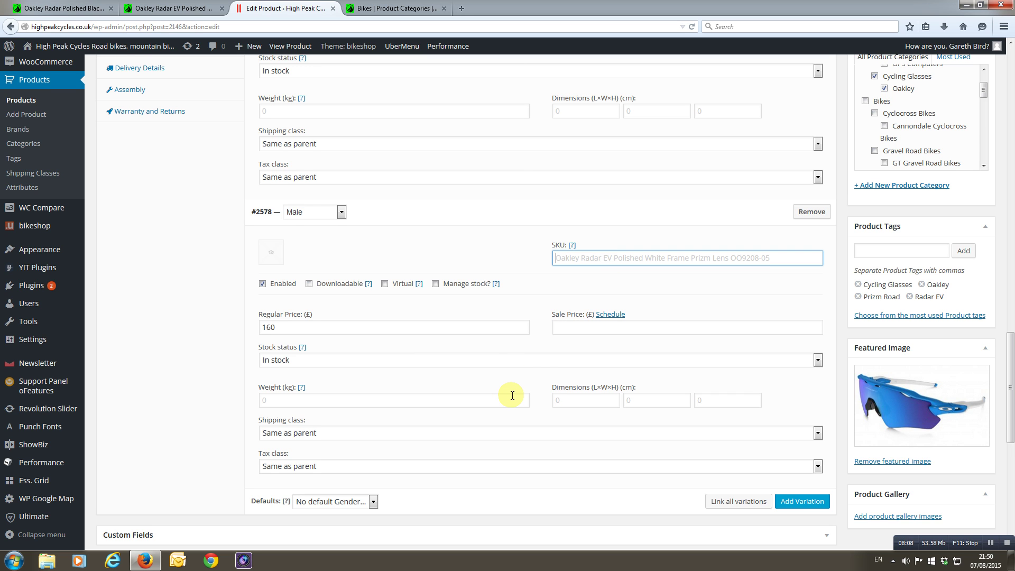
pyautogui.scroll(2, 512, 396)
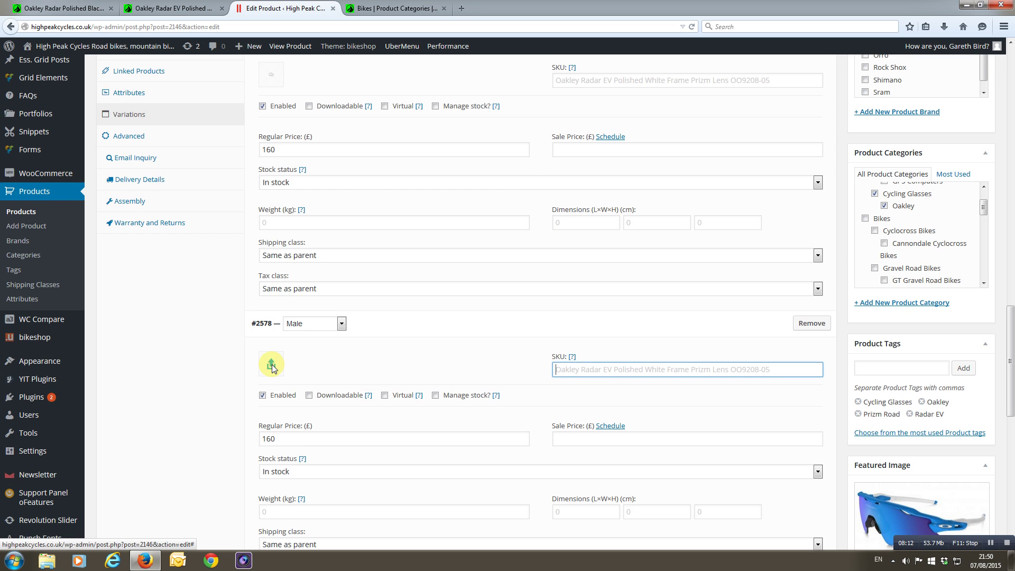
# Assign the red sunglasses image PRIZM-ROAD-FLAK-2.0-XL.jpg to Male variation #2578
pyautogui.click(272, 366)
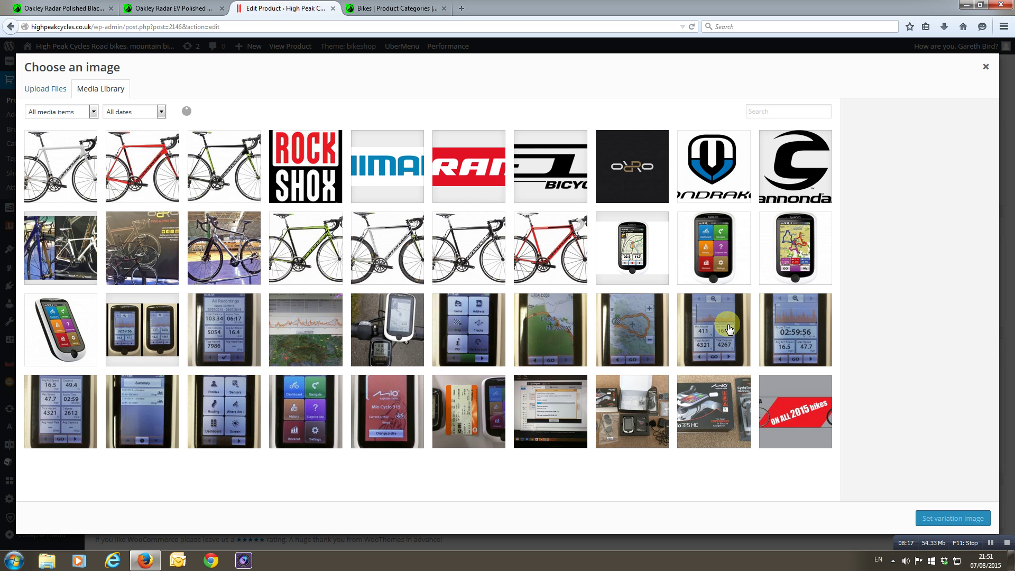
pyautogui.scroll(-5, 389, 410)
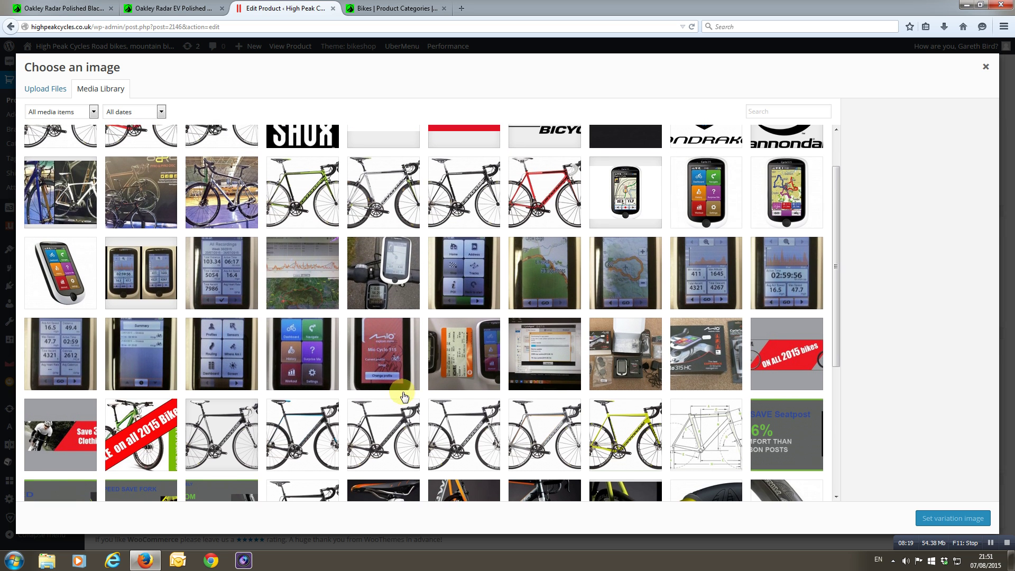
pyautogui.scroll(-4, 518, 364)
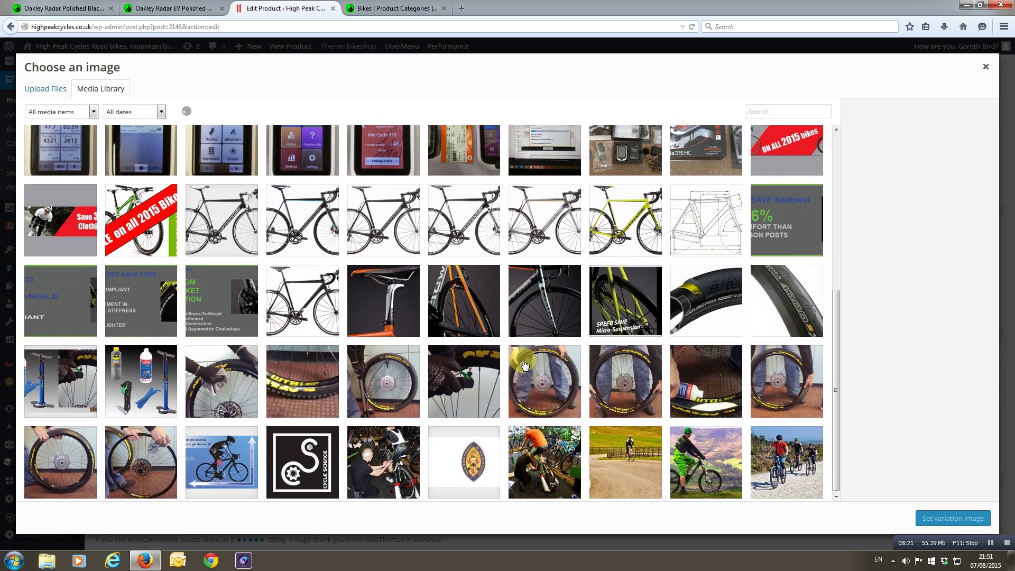
pyautogui.scroll(-4, 566, 391)
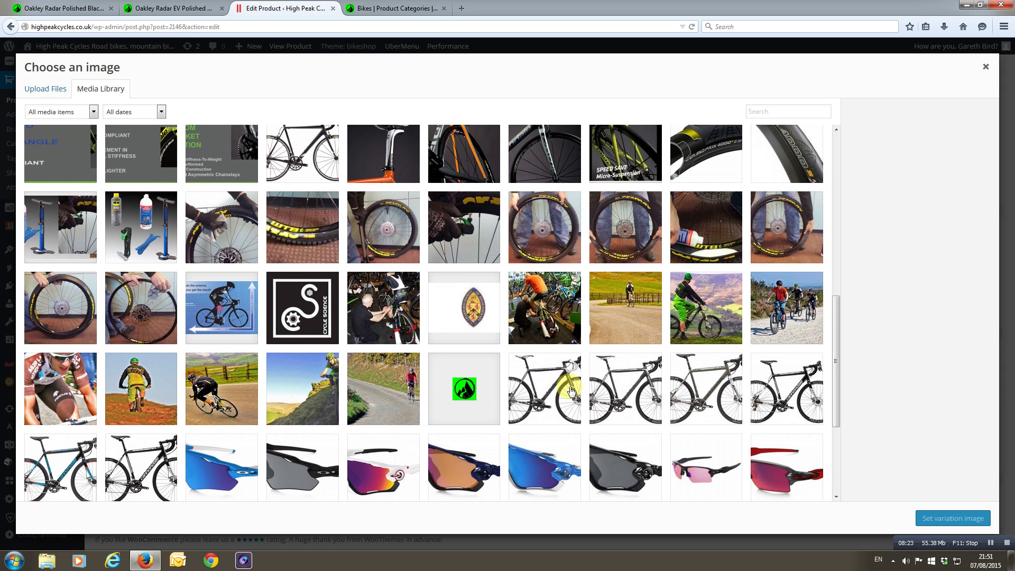
pyautogui.scroll(-1, 575, 387)
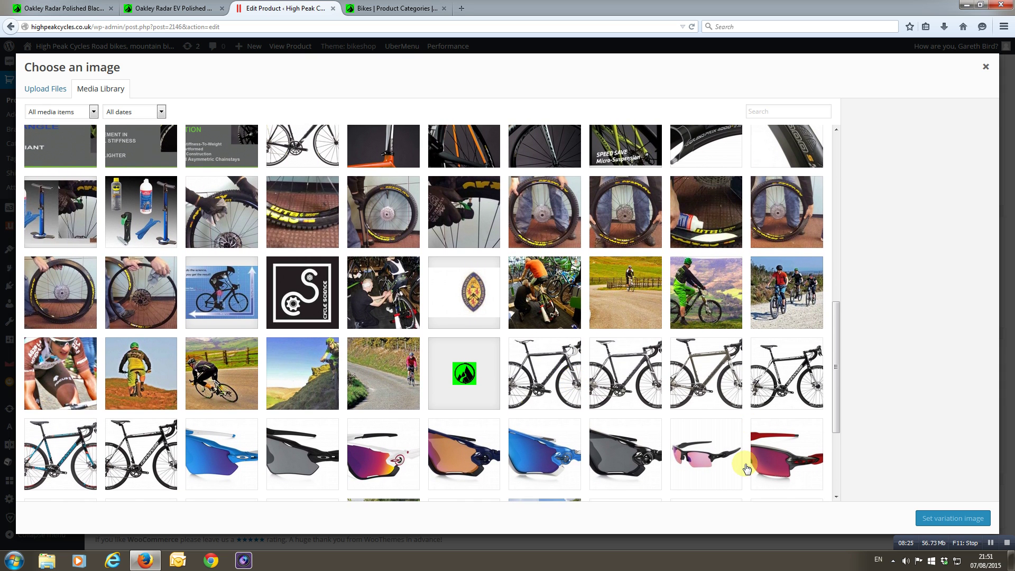
pyautogui.click(774, 453)
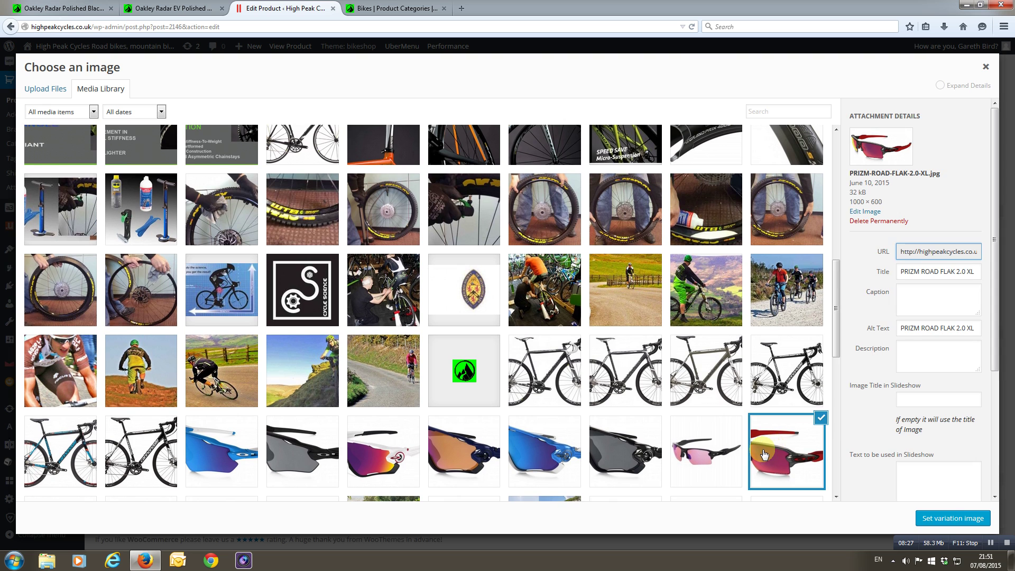
pyautogui.click(950, 517)
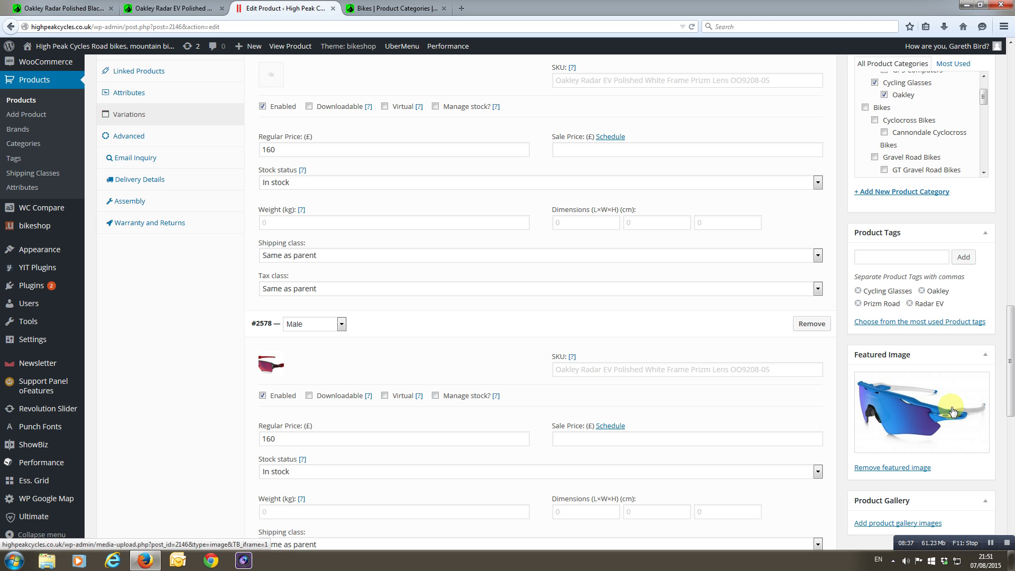
# Update the Oakley Radar EV product until the 'Product updated' notice appears
pyautogui.scroll(-3, 389, 380)
pyautogui.scroll(-3, 384, 384)
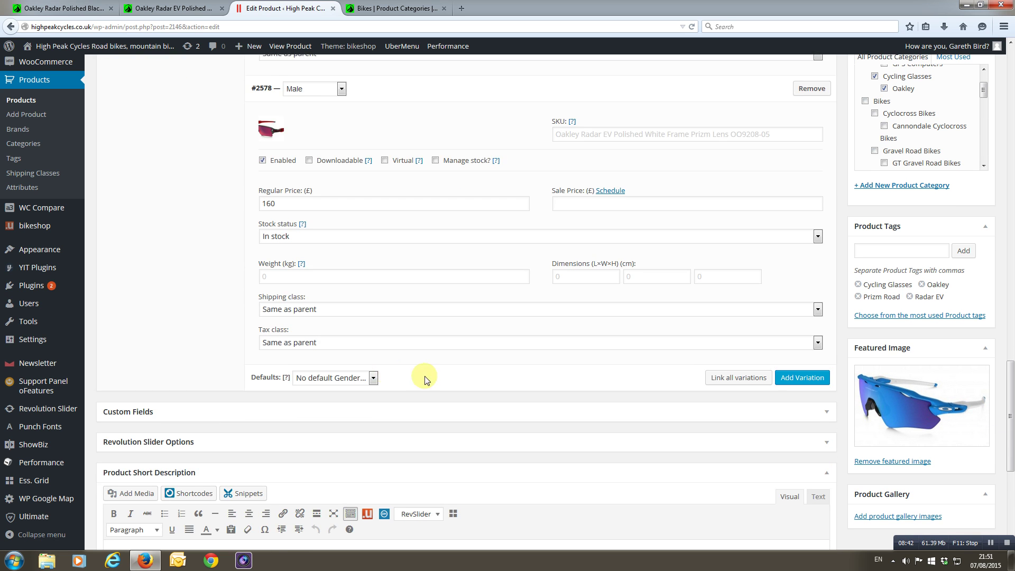
pyautogui.scroll(15, 492, 346)
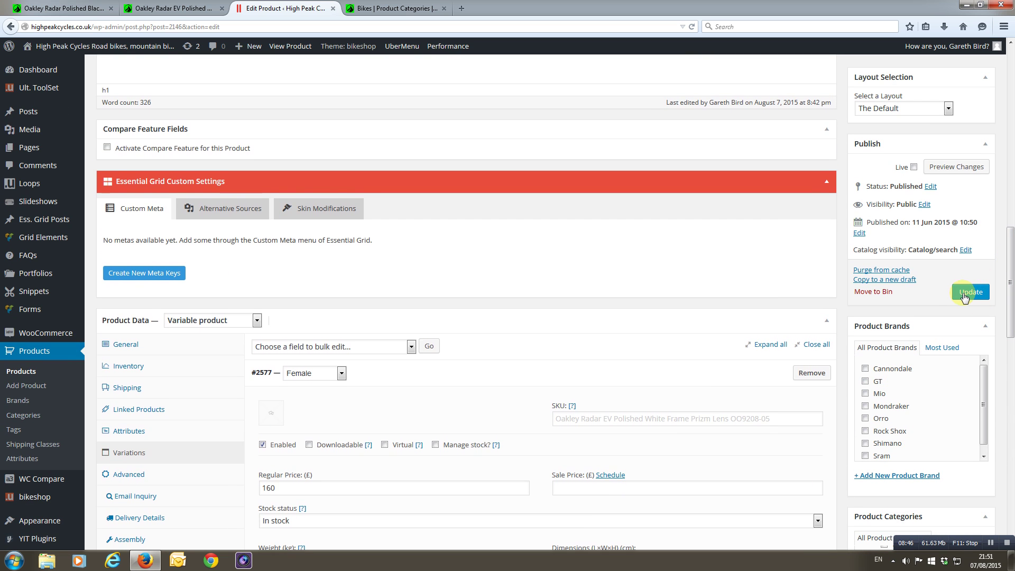
pyautogui.click(963, 293)
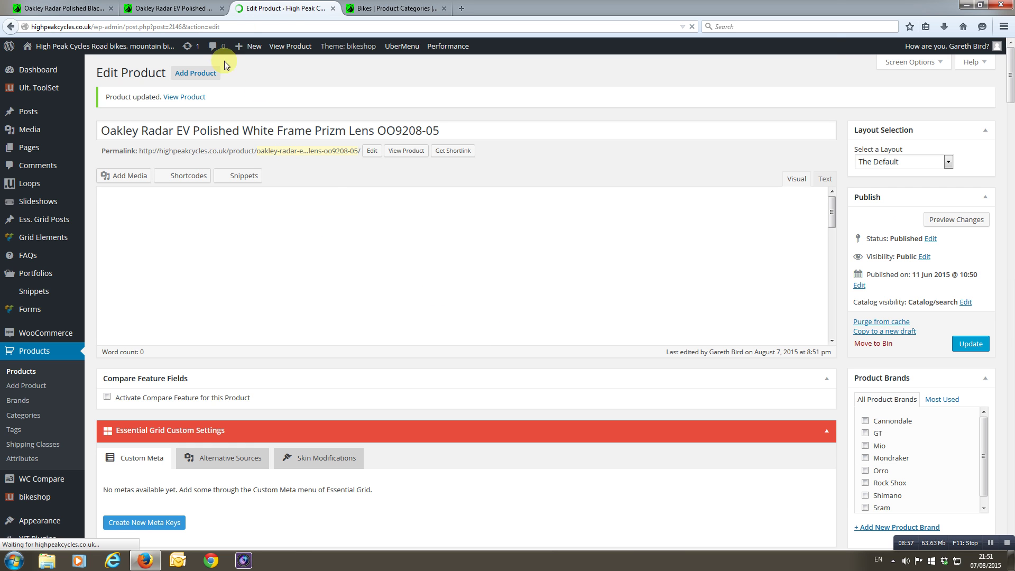
# Reload the live Oakley Radar EV page and dismiss the location-sharing prompt
pyautogui.click(176, 9)
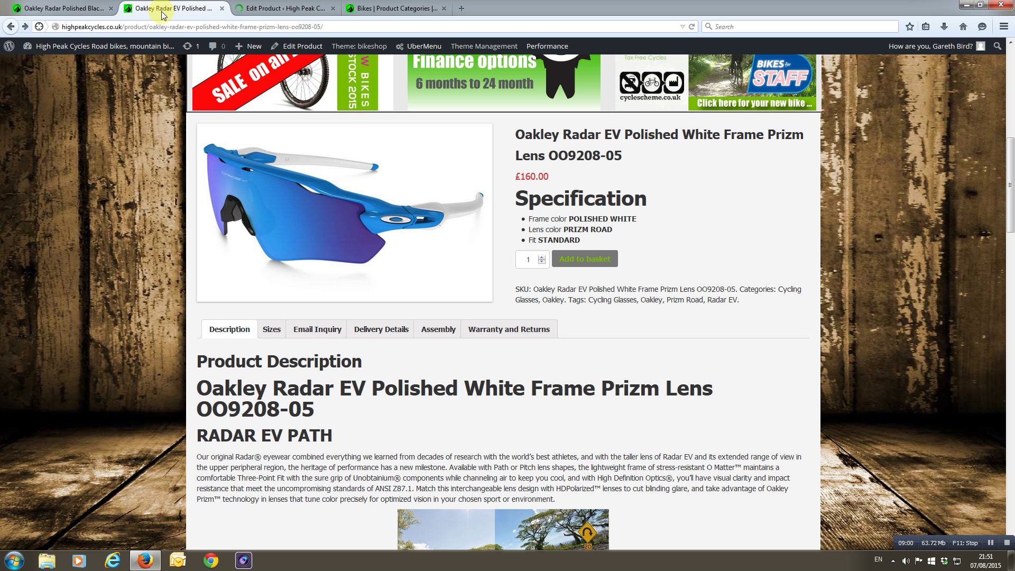
pyautogui.click(693, 26)
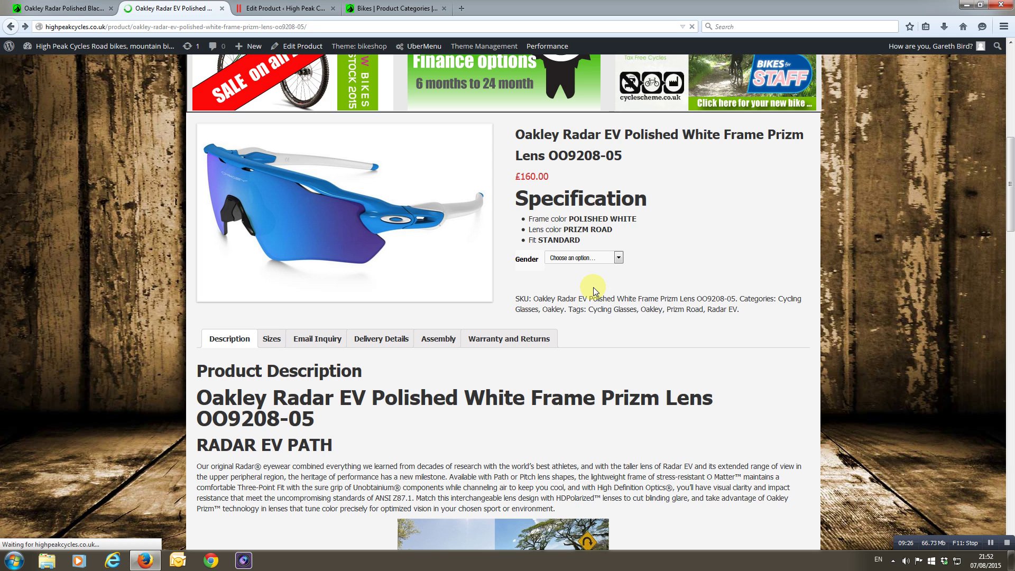
pyautogui.click(619, 258)
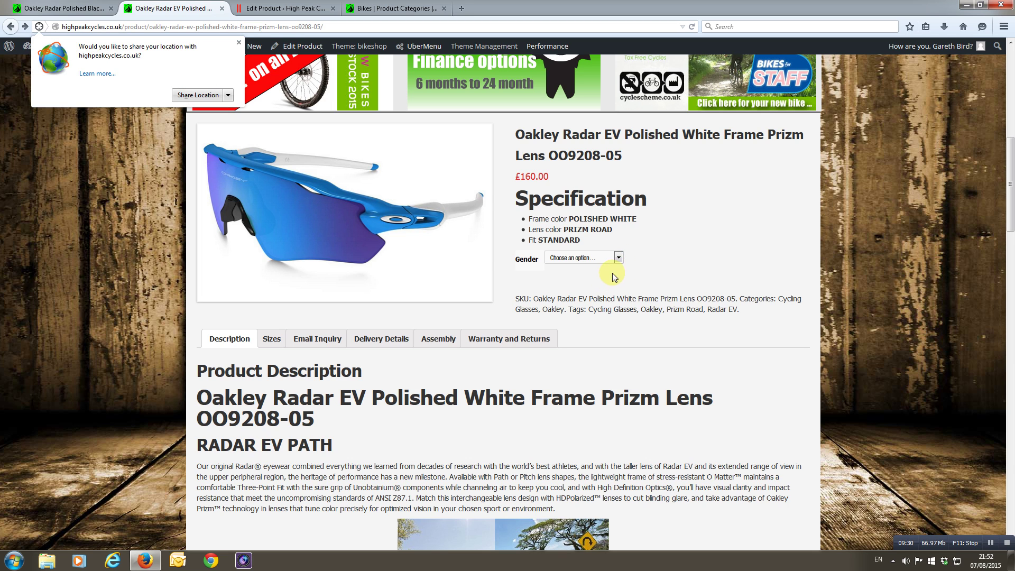
pyautogui.click(239, 43)
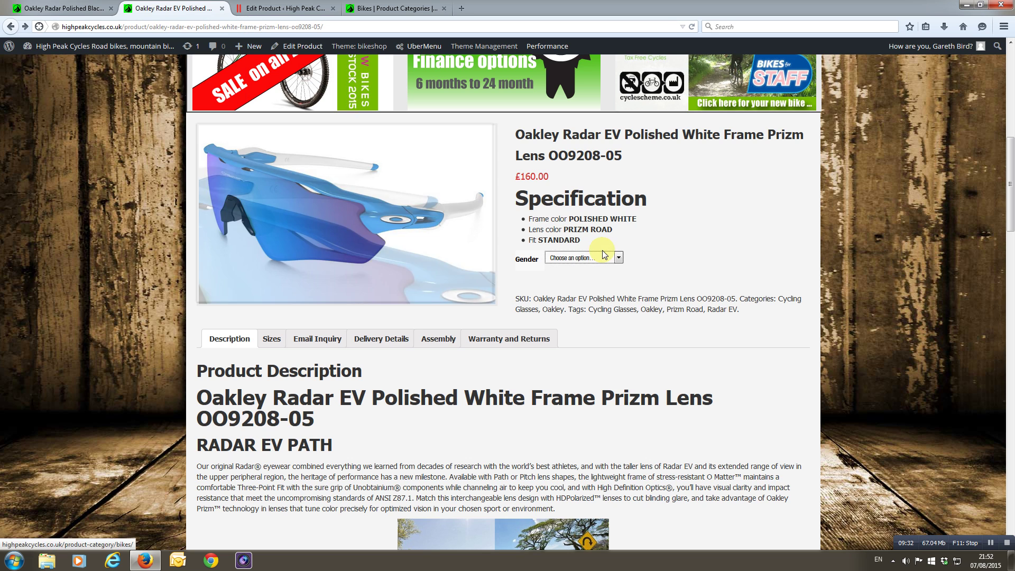
# Choose Female, clear it, then choose Male to see the red glasses image
pyautogui.click(612, 259)
pyautogui.click(584, 276)
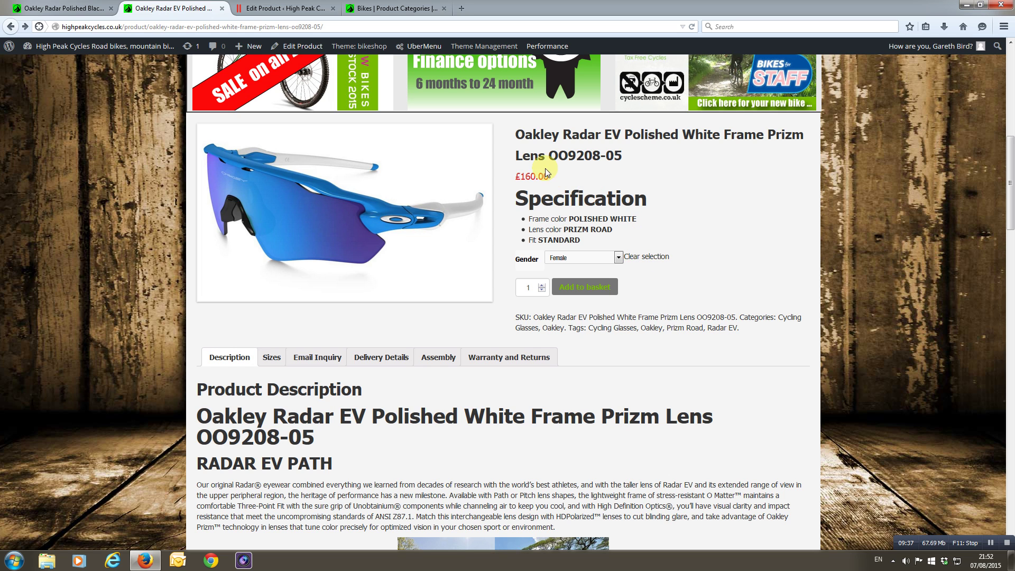
pyautogui.click(646, 256)
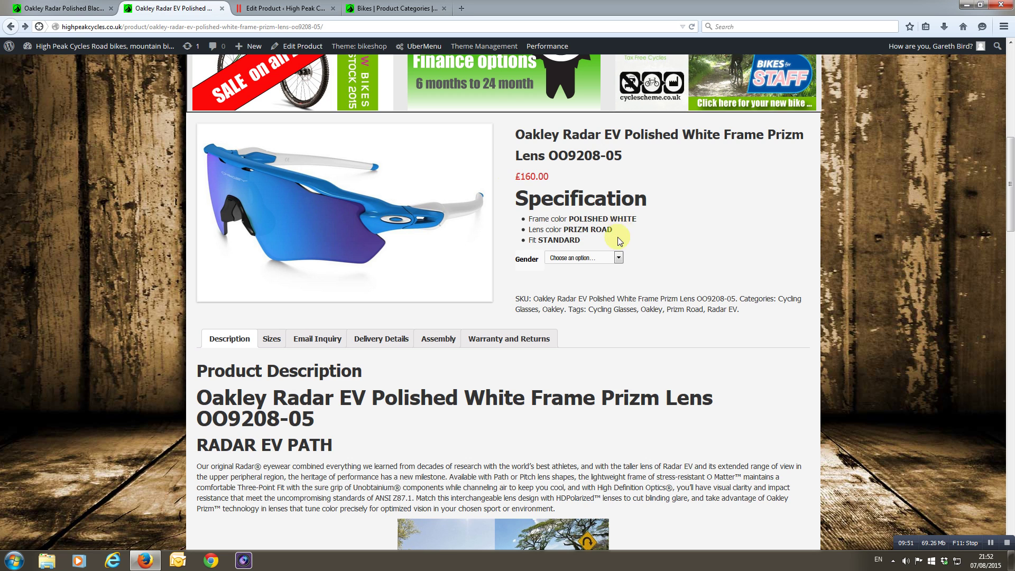
pyautogui.click(619, 259)
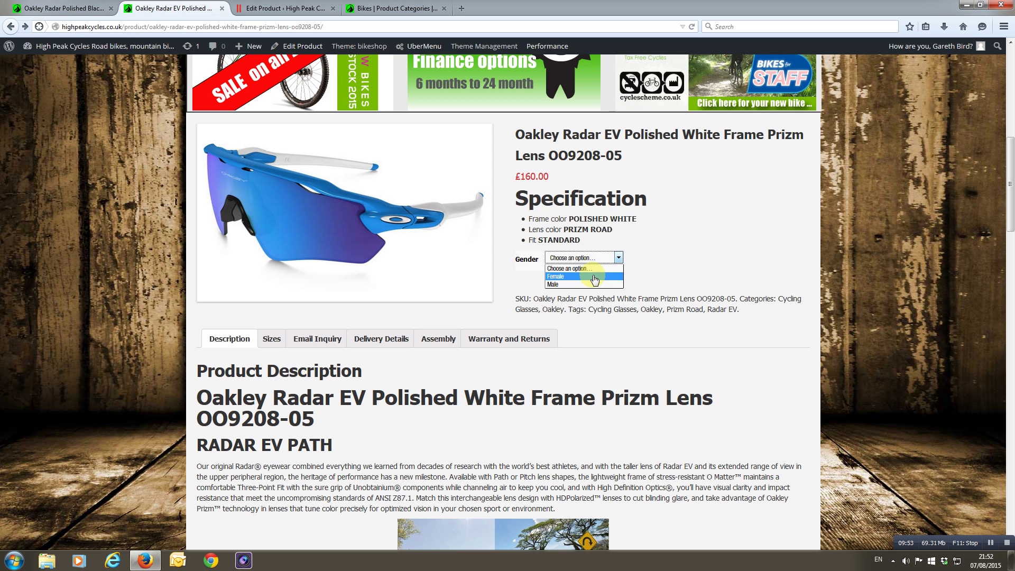
pyautogui.click(554, 286)
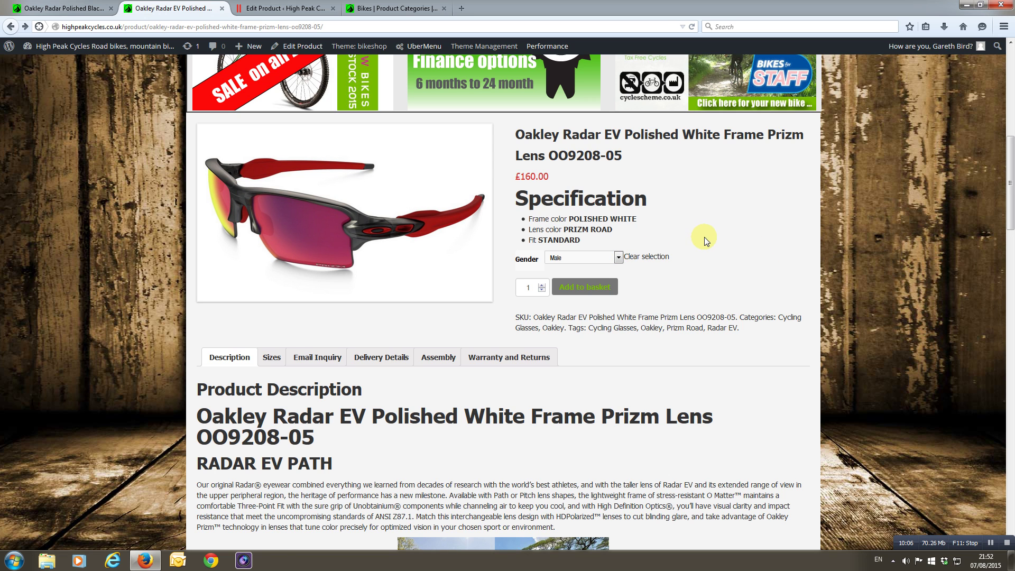
# In the product editor, show the Attributes tab listing Specification, Size and Gender
pyautogui.click(294, 9)
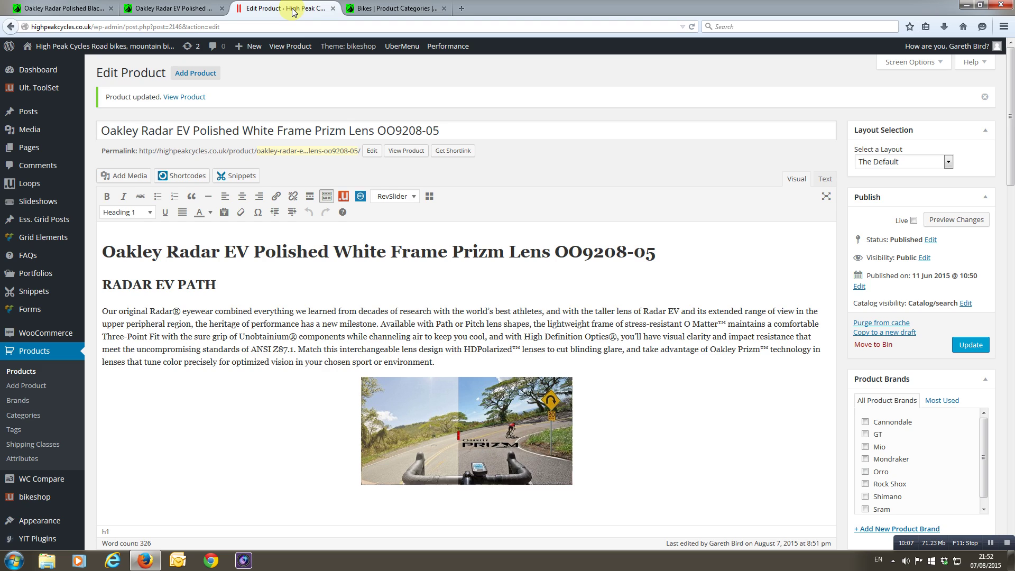
pyautogui.scroll(-10, 628, 343)
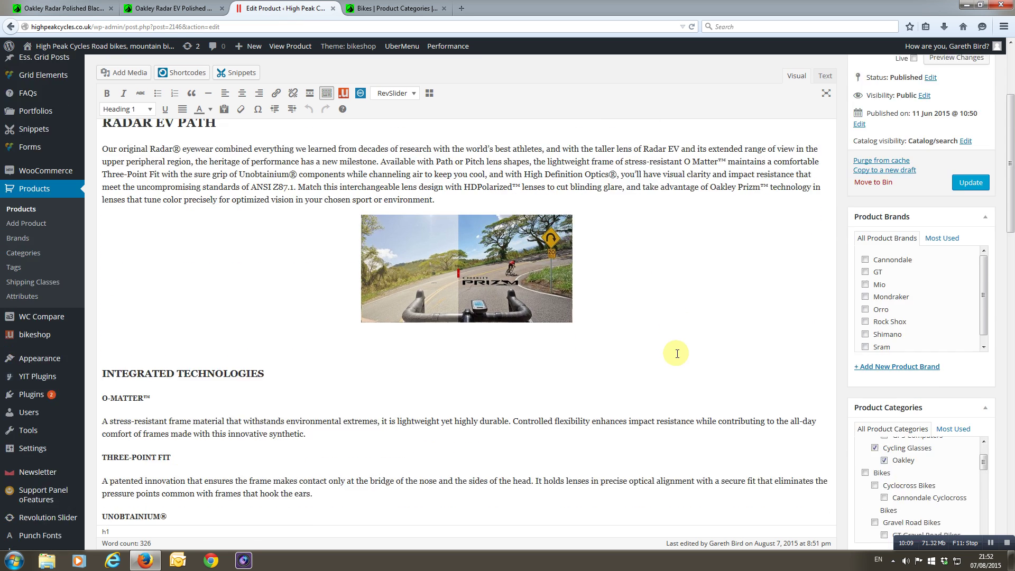
pyautogui.scroll(-8, 661, 354)
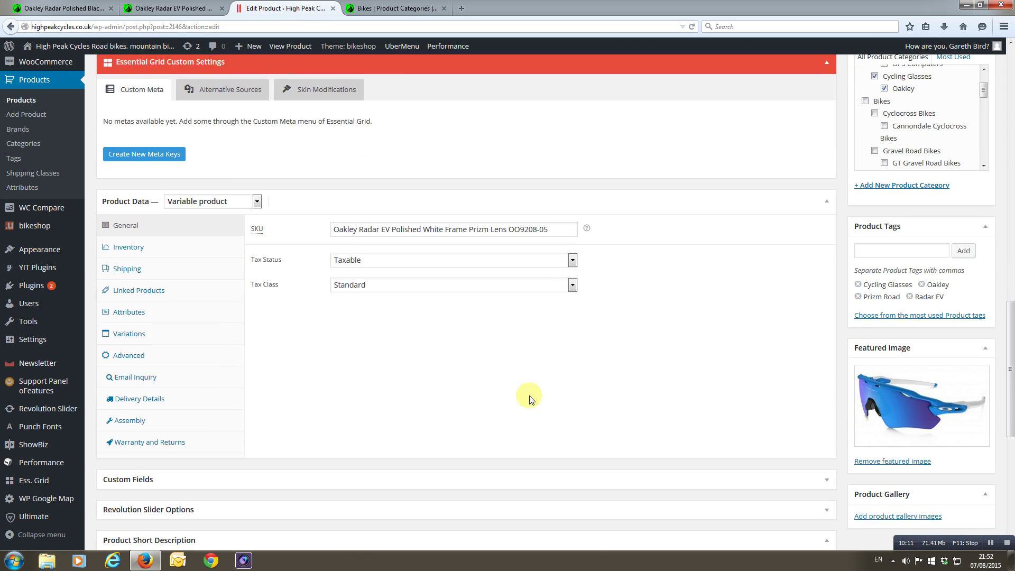
pyautogui.click(132, 275)
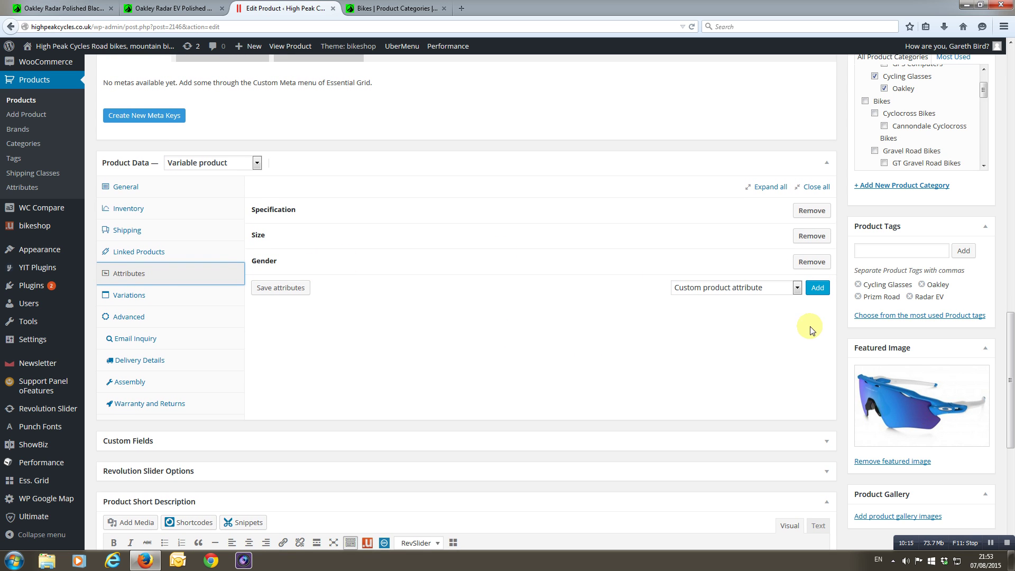
# Add a Colour attribute with Dark Blue and Red, used for variations, and save attributes
pyautogui.click(798, 288)
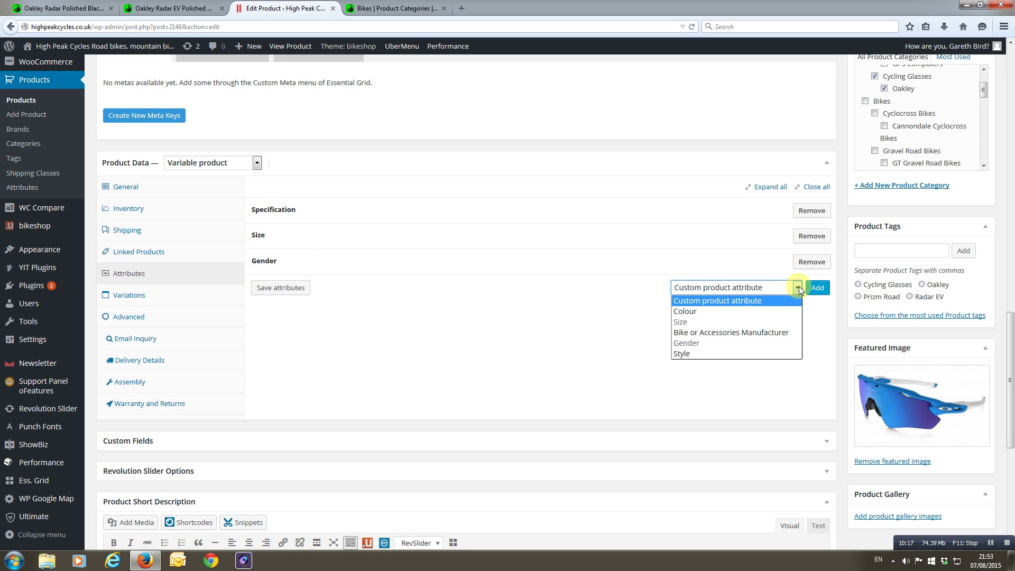
pyautogui.click(725, 311)
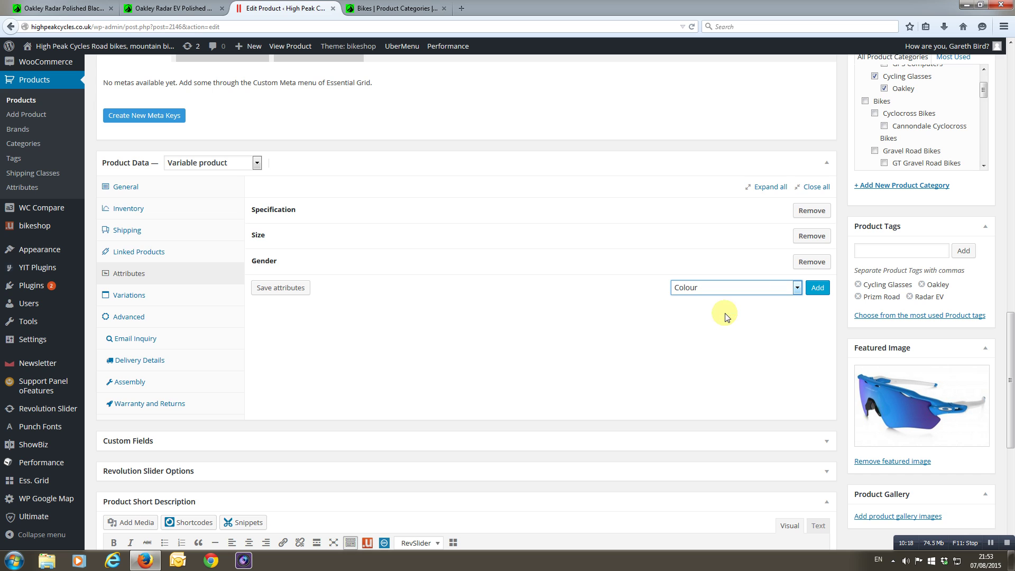
pyautogui.click(819, 290)
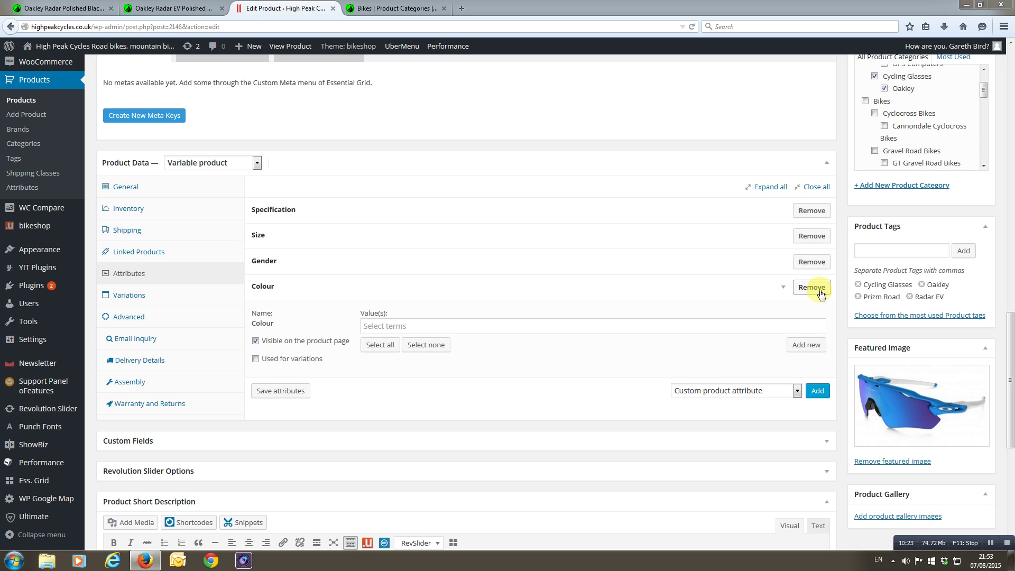
pyautogui.click(379, 325)
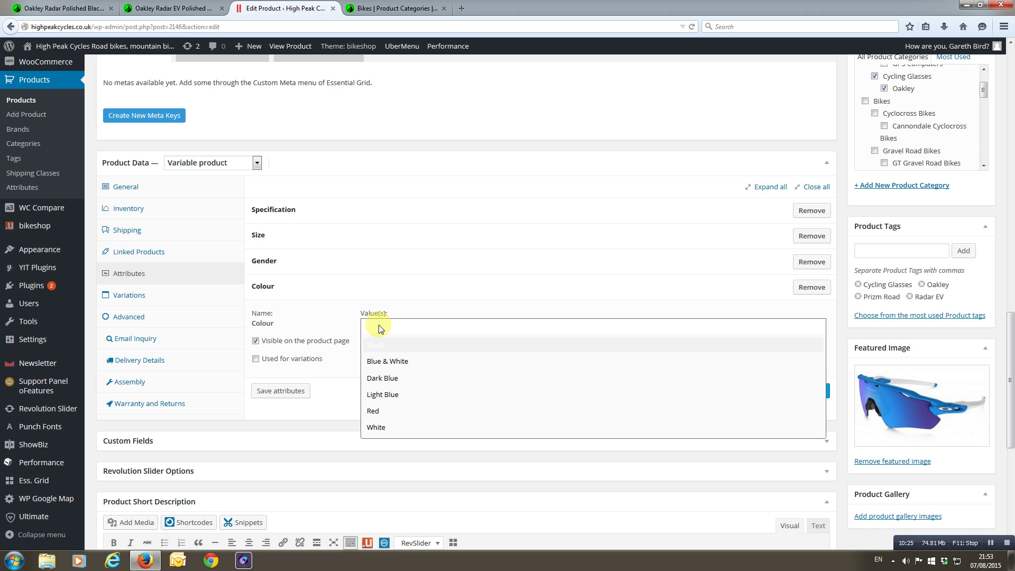
pyautogui.click(389, 378)
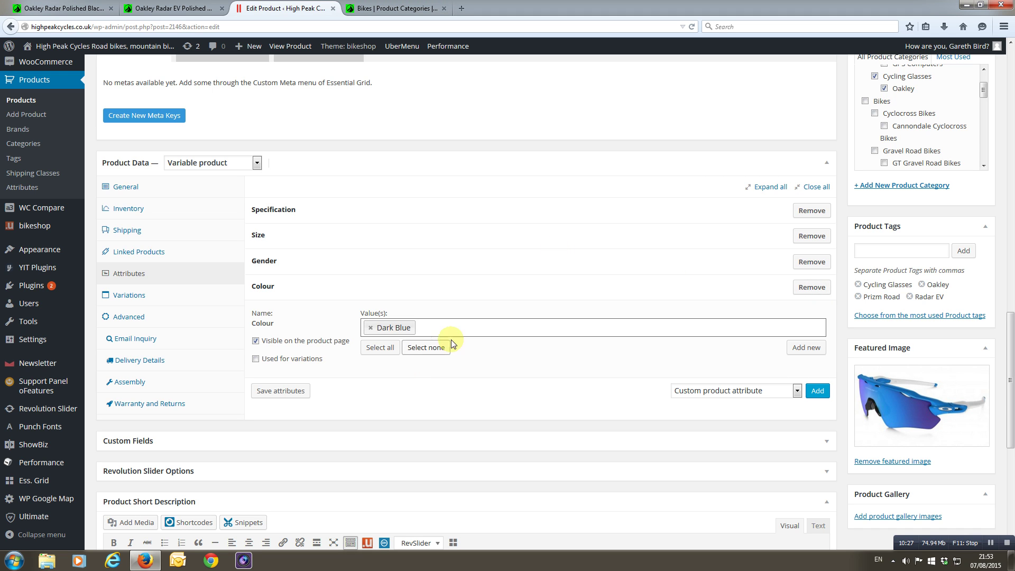
pyautogui.click(440, 328)
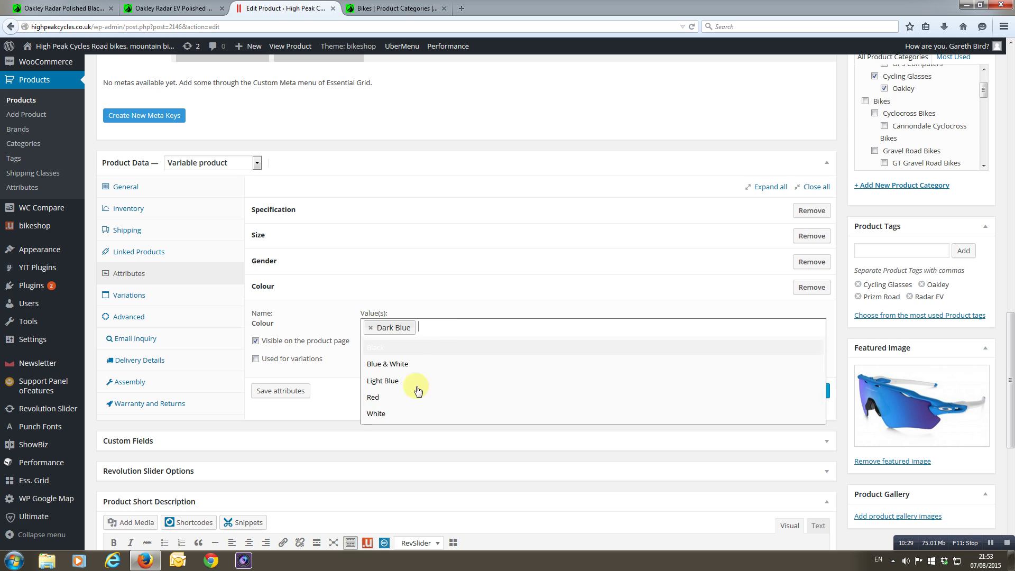
pyautogui.click(376, 400)
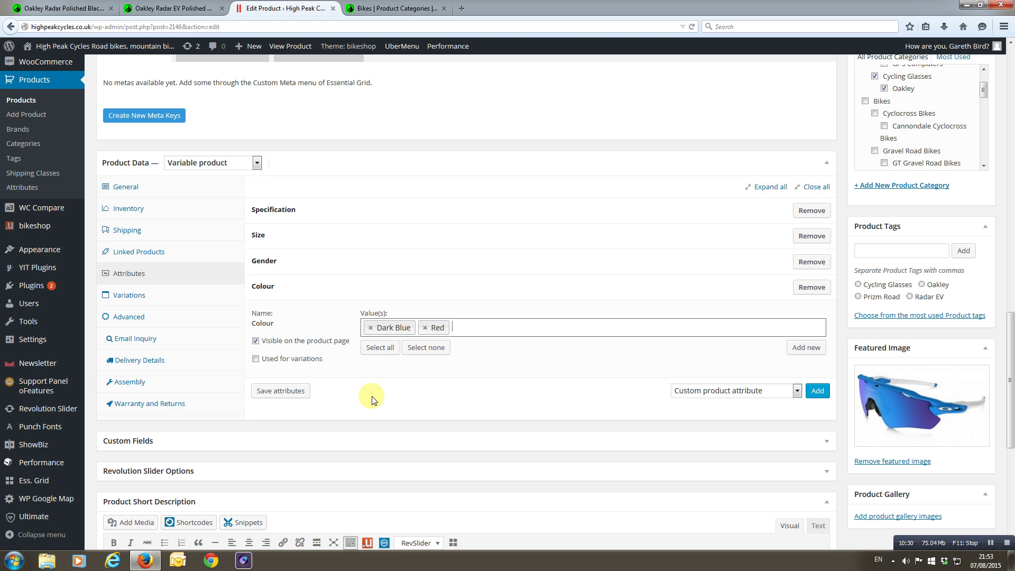
pyautogui.click(270, 393)
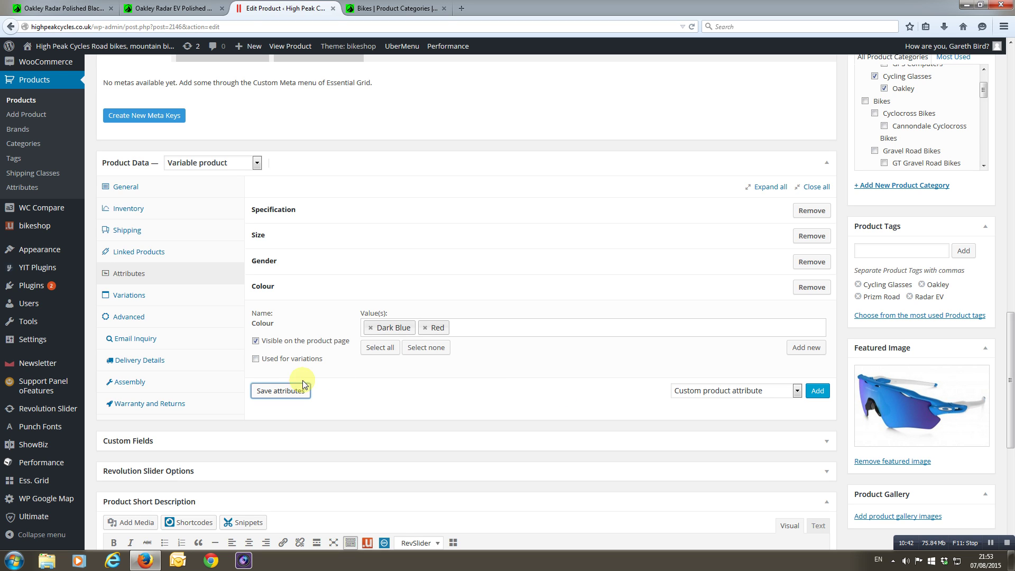
pyautogui.click(255, 359)
pyautogui.click(281, 391)
# Link all variations to create the 4 new Gender and Colour combinations
pyautogui.click(137, 294)
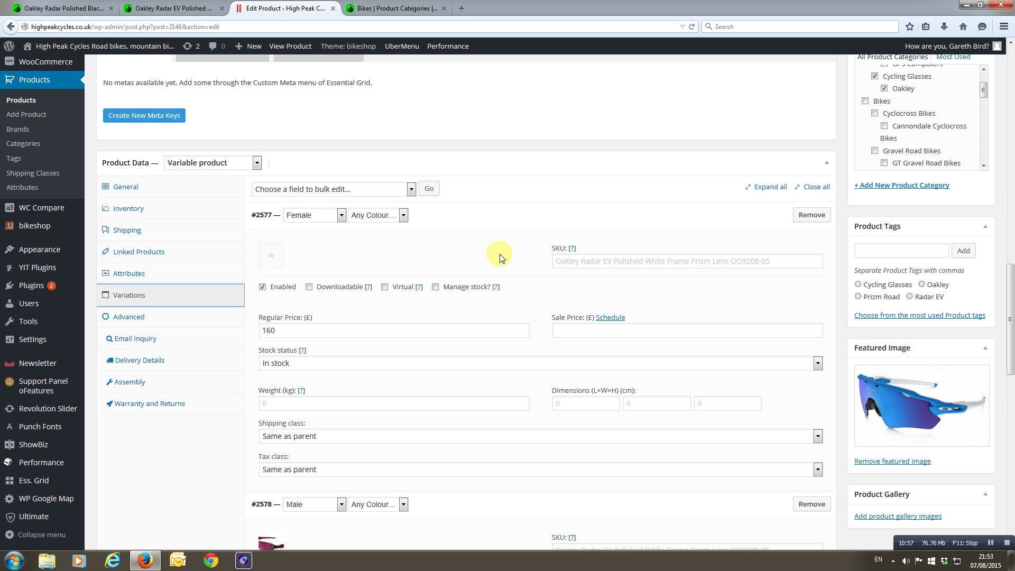
pyautogui.scroll(-9, 500, 258)
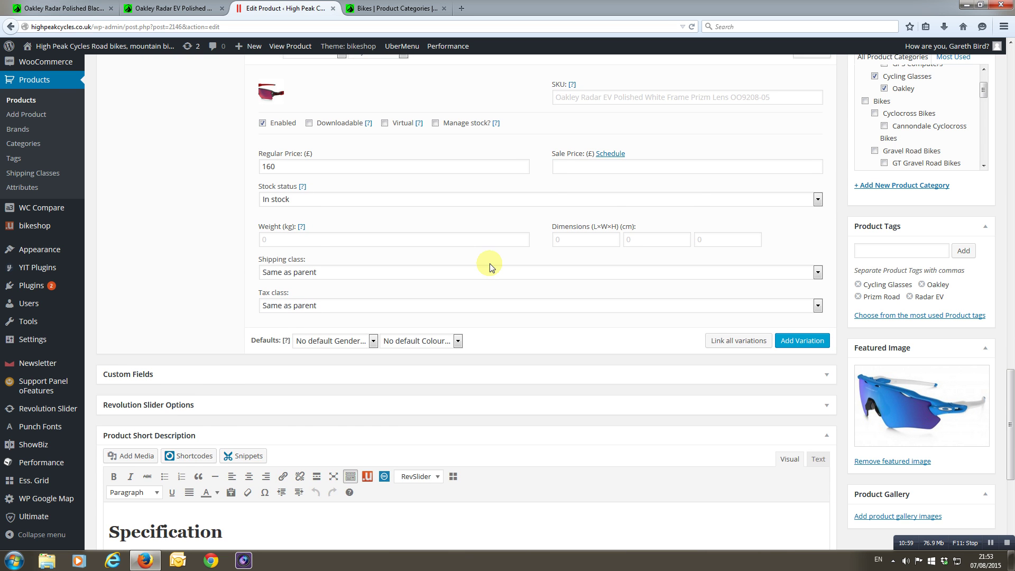
pyautogui.scroll(3, 489, 265)
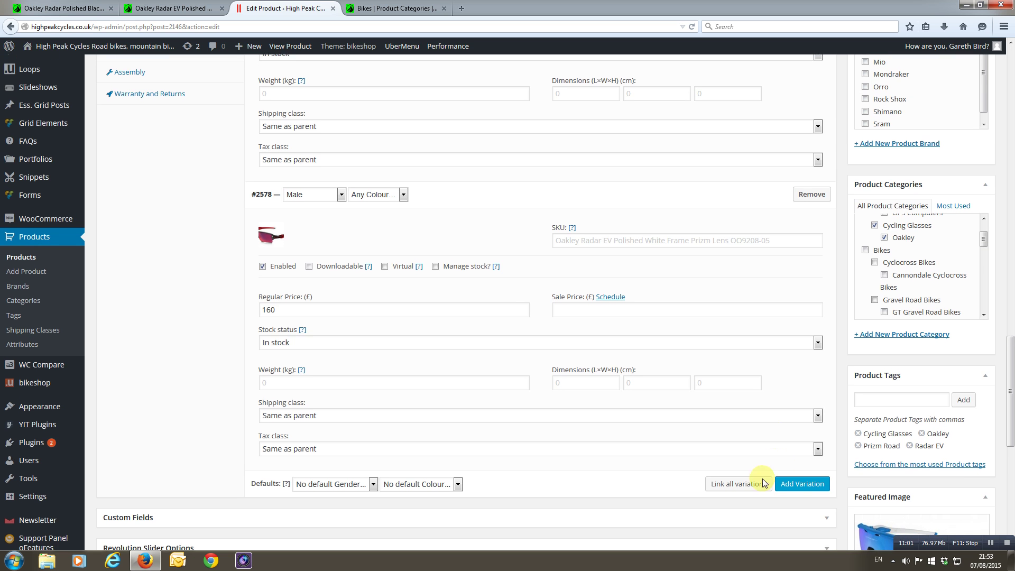
pyautogui.scroll(-1, 756, 482)
pyautogui.click(728, 469)
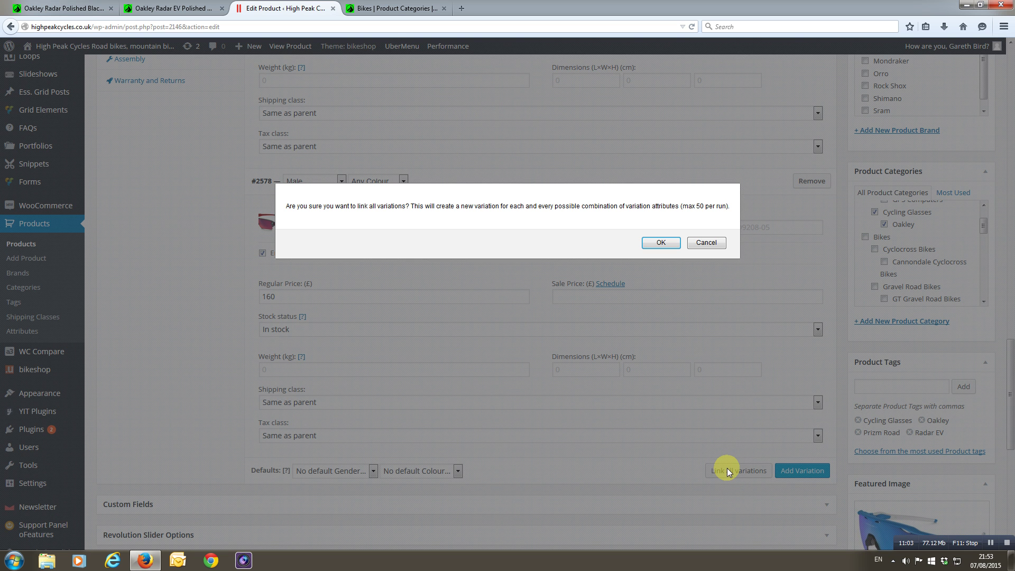
pyautogui.click(660, 242)
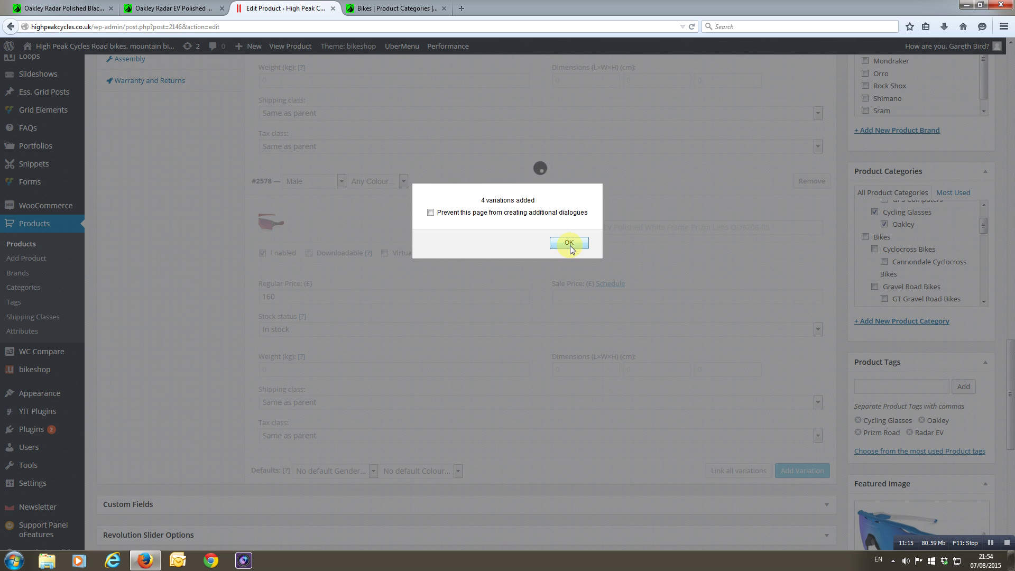
pyautogui.click(570, 245)
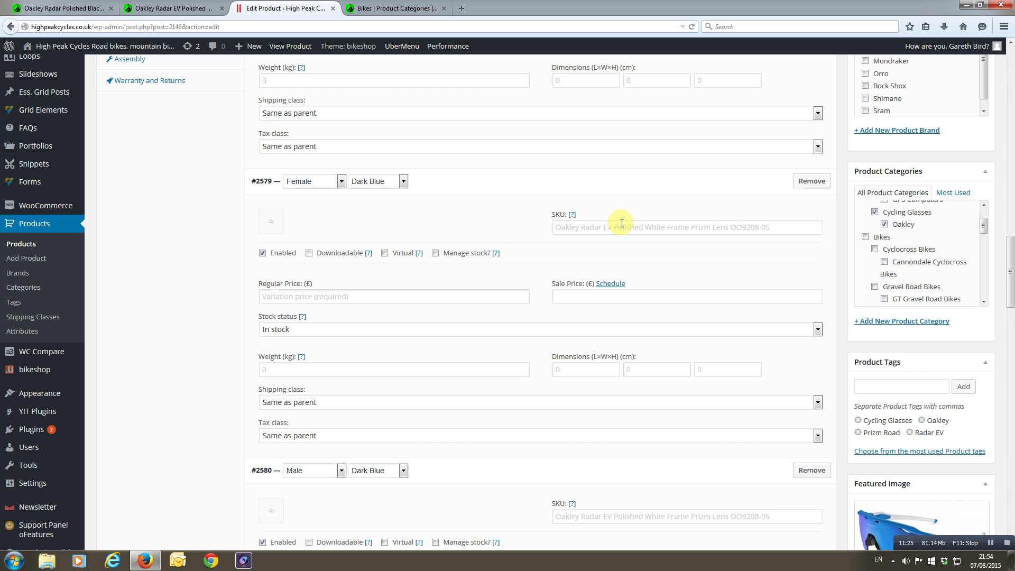
# Give variation #2579 a regular price of 160
pyautogui.scroll(5, 605, 148)
pyautogui.scroll(4, 563, 217)
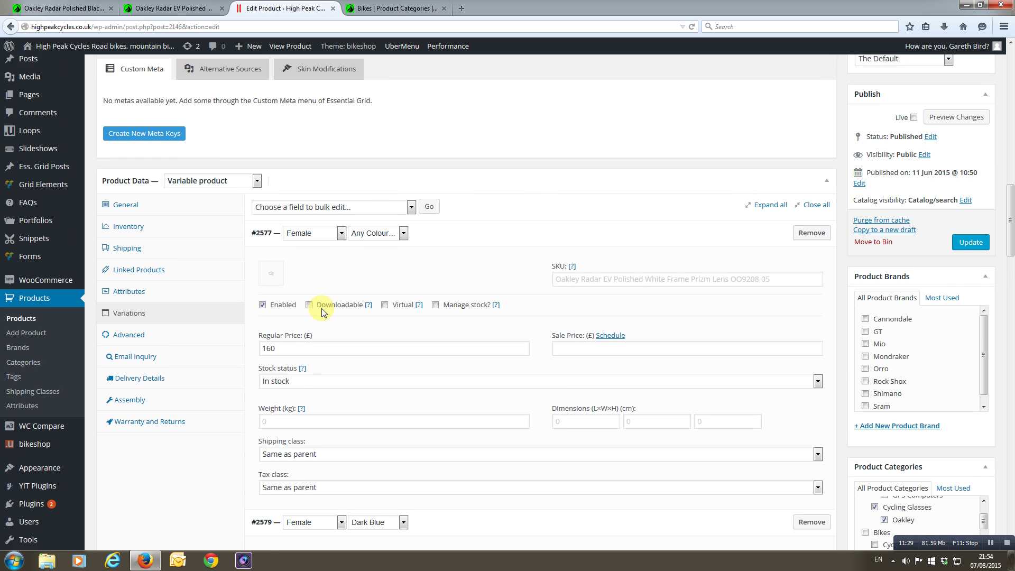
pyautogui.scroll(-1, 338, 214)
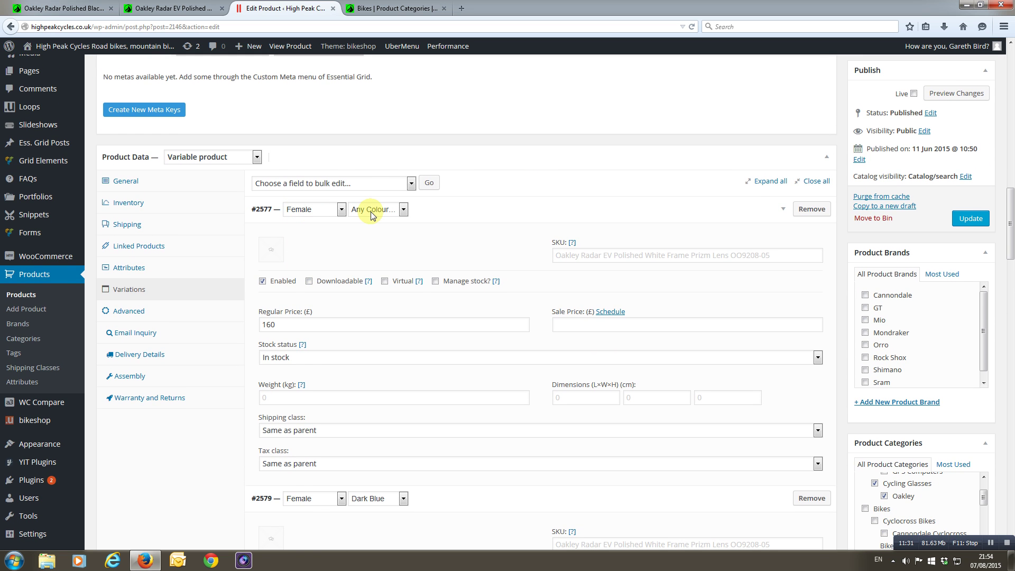
pyautogui.scroll(-2, 285, 299)
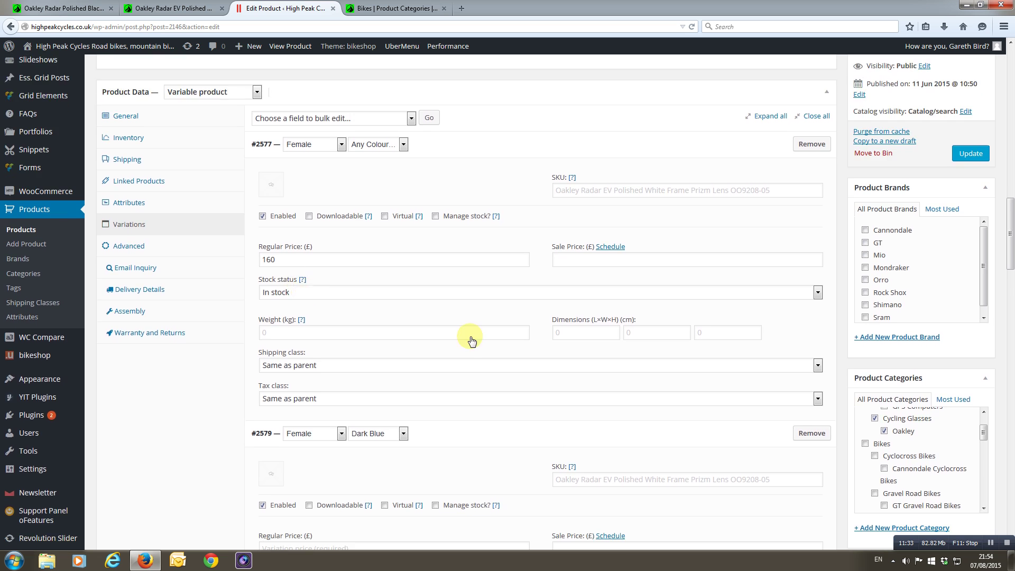
pyautogui.scroll(-4, 472, 341)
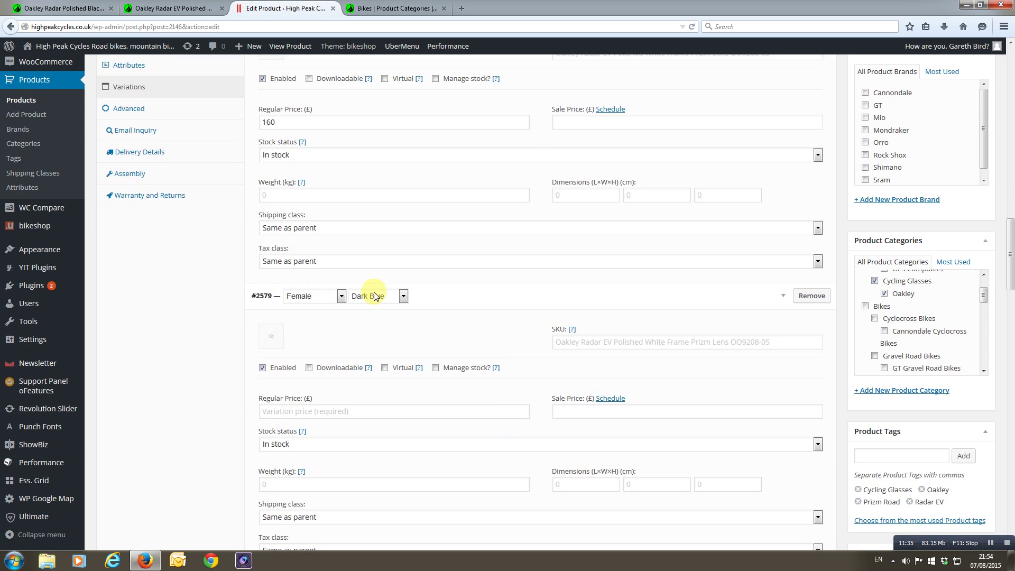
pyautogui.click(277, 414)
pyautogui.write('160')
pyautogui.click(280, 424)
pyautogui.scroll(-5, 369, 378)
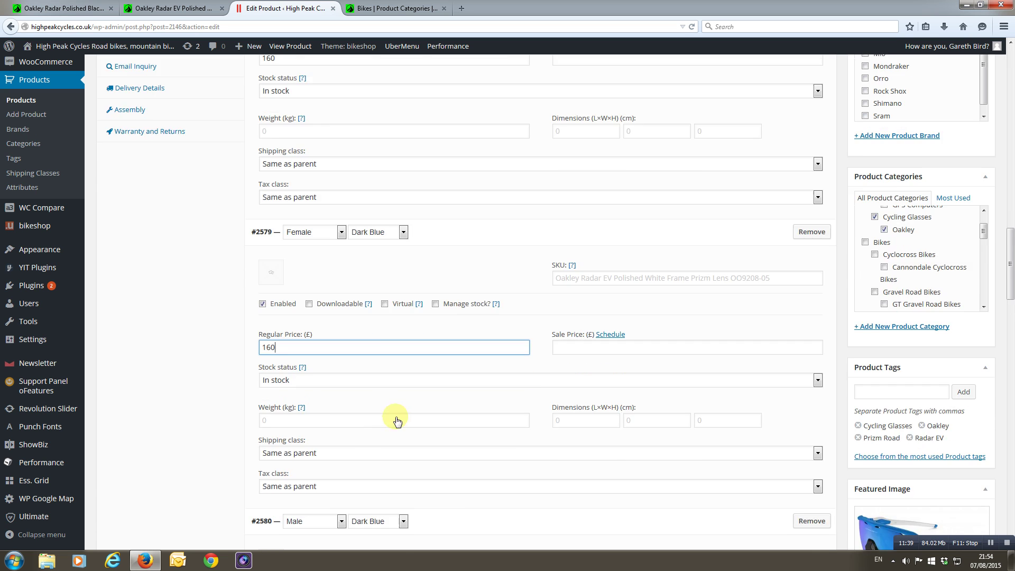
pyautogui.scroll(-4, 400, 423)
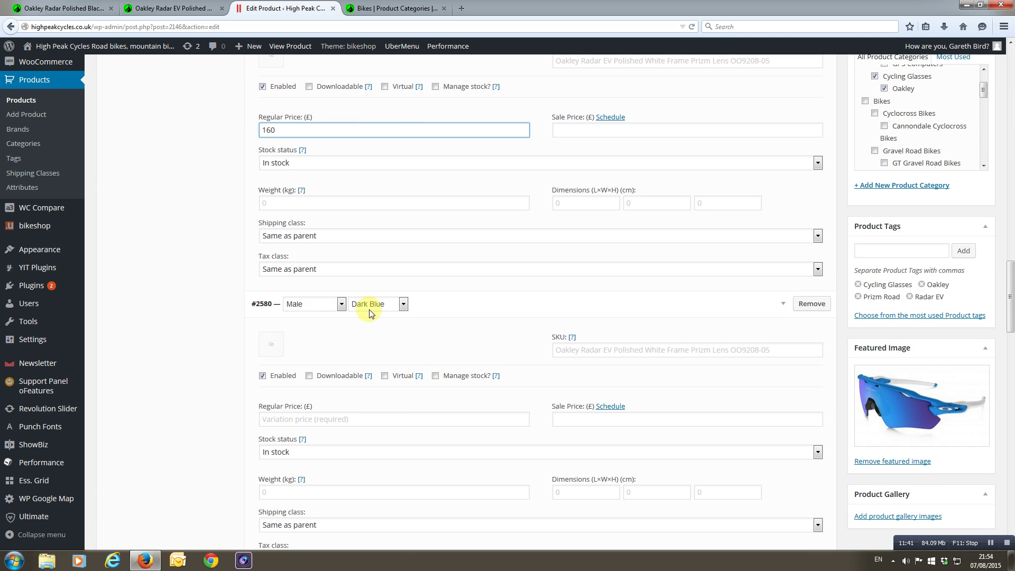
pyautogui.scroll(-2, 302, 459)
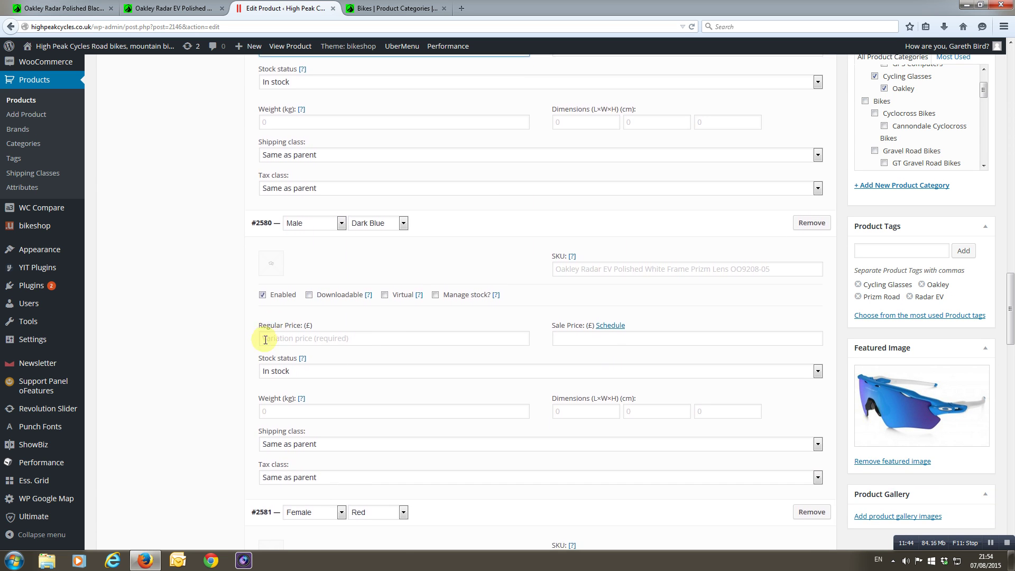
# Give variations #2580, #2581 and #2582 a regular price of 160
pyautogui.click(265, 339)
pyautogui.scroll(-8, 528, 364)
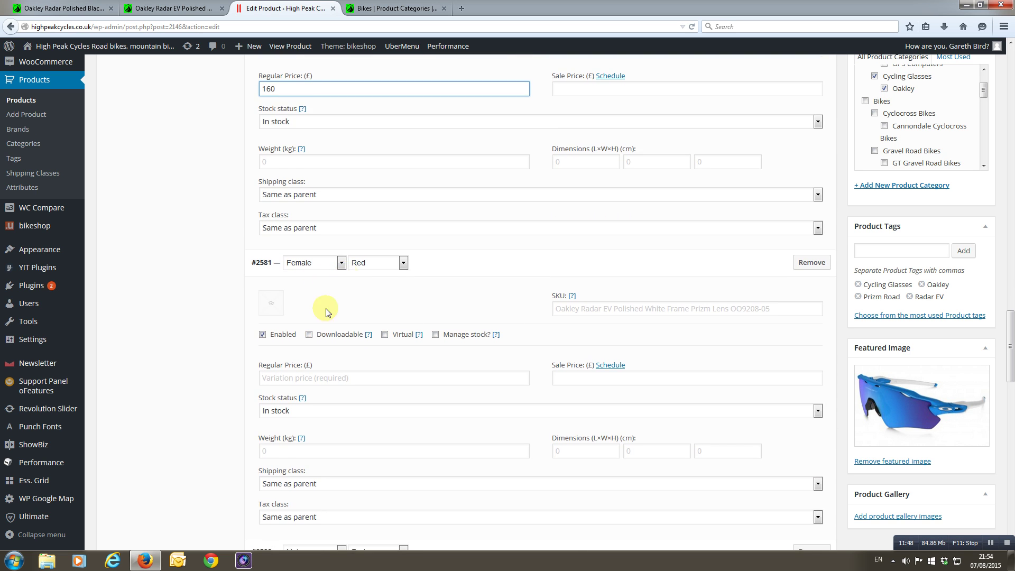
pyautogui.click(300, 377)
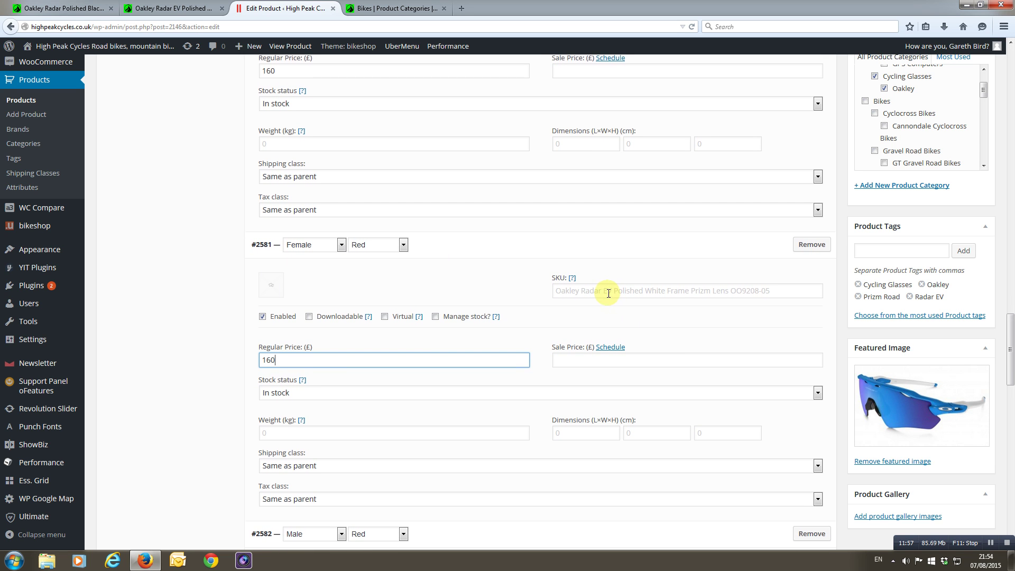
pyautogui.scroll(-2, 608, 293)
pyautogui.scroll(-3, 544, 326)
pyautogui.scroll(-3, 284, 313)
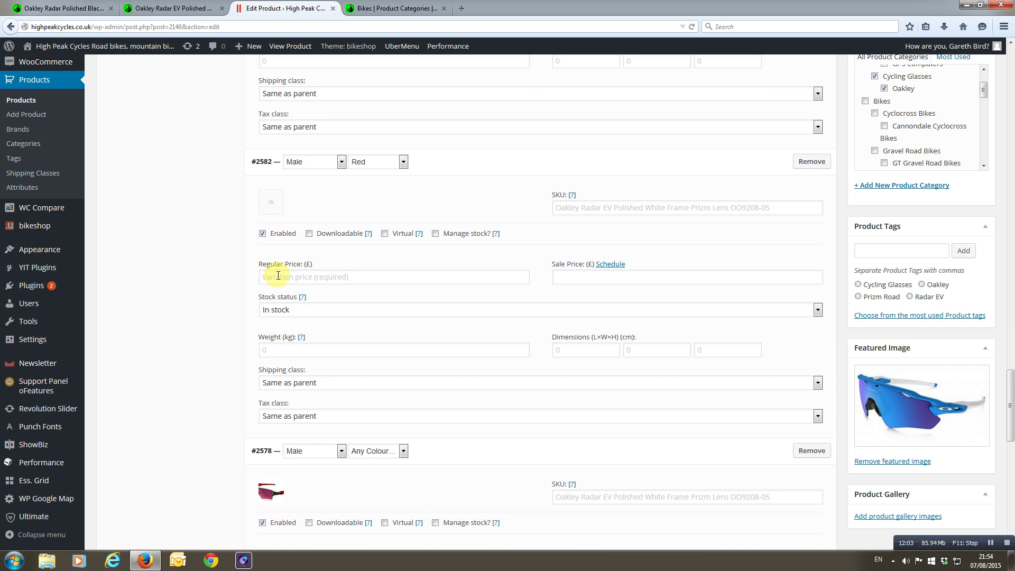
pyautogui.click(279, 276)
pyautogui.write('160')
# Add another variation and save the product with Update
pyautogui.scroll(-3, 454, 321)
pyautogui.scroll(-3, 456, 319)
pyautogui.scroll(-4, 405, 391)
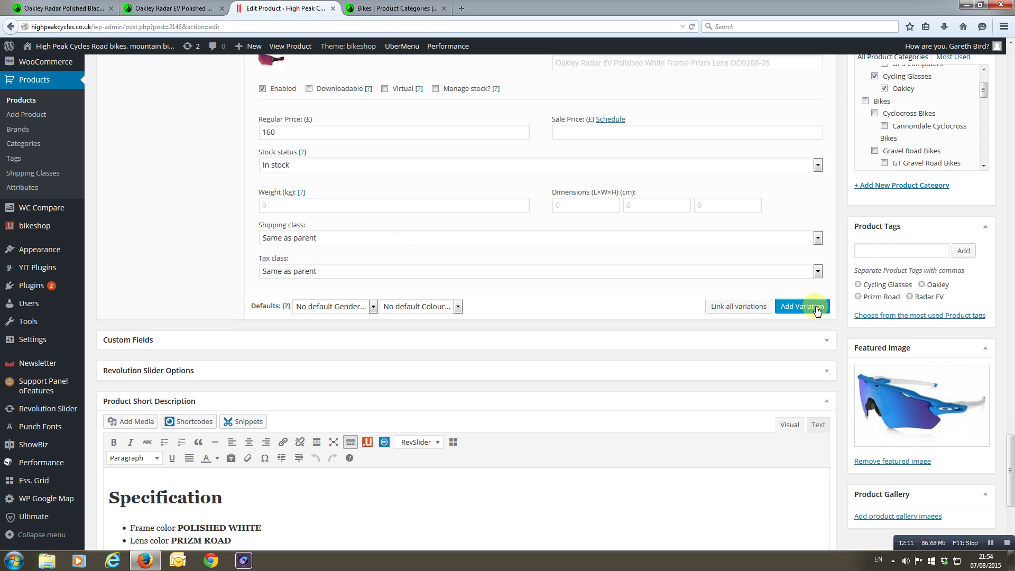
pyautogui.click(813, 306)
pyautogui.scroll(5, 877, 288)
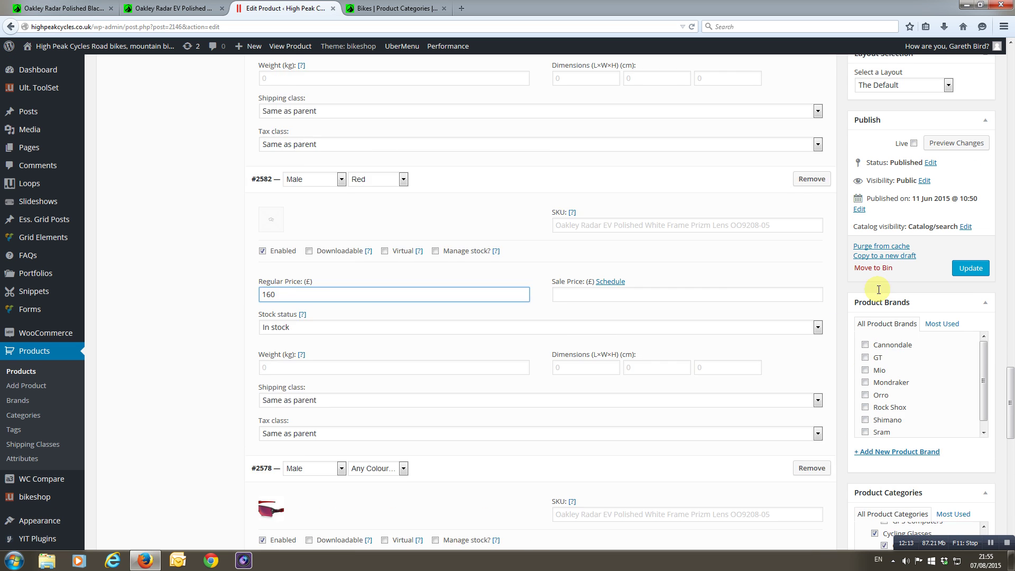
pyautogui.click(976, 300)
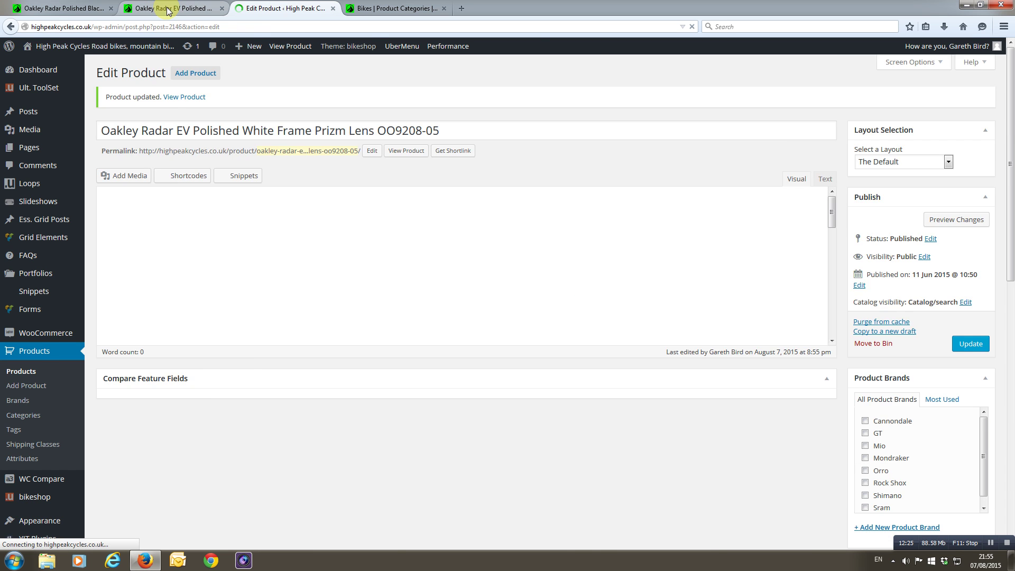
# Reload the storefront product page and dismiss the location-sharing prompt
pyautogui.click(168, 9)
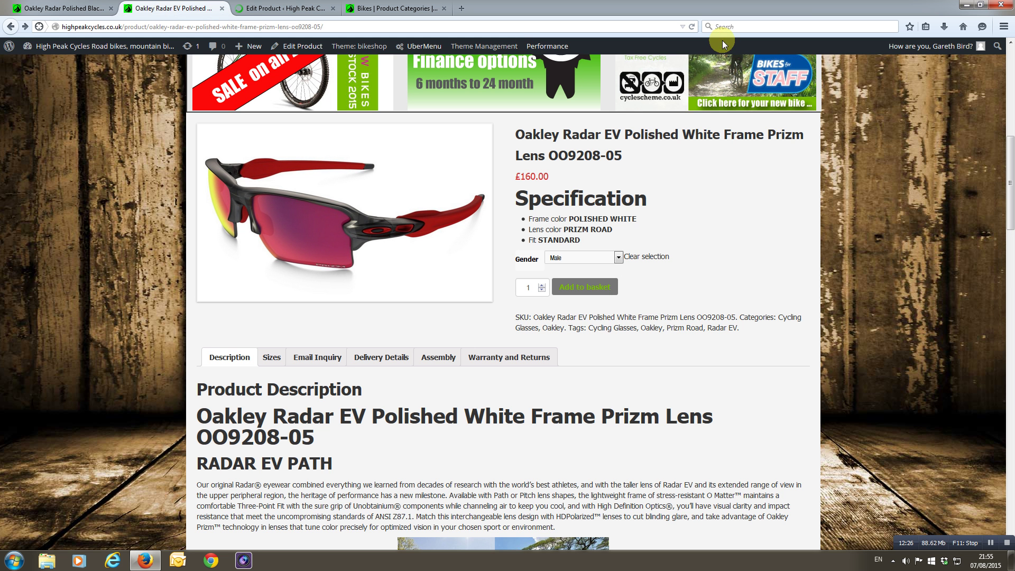
pyautogui.click(691, 27)
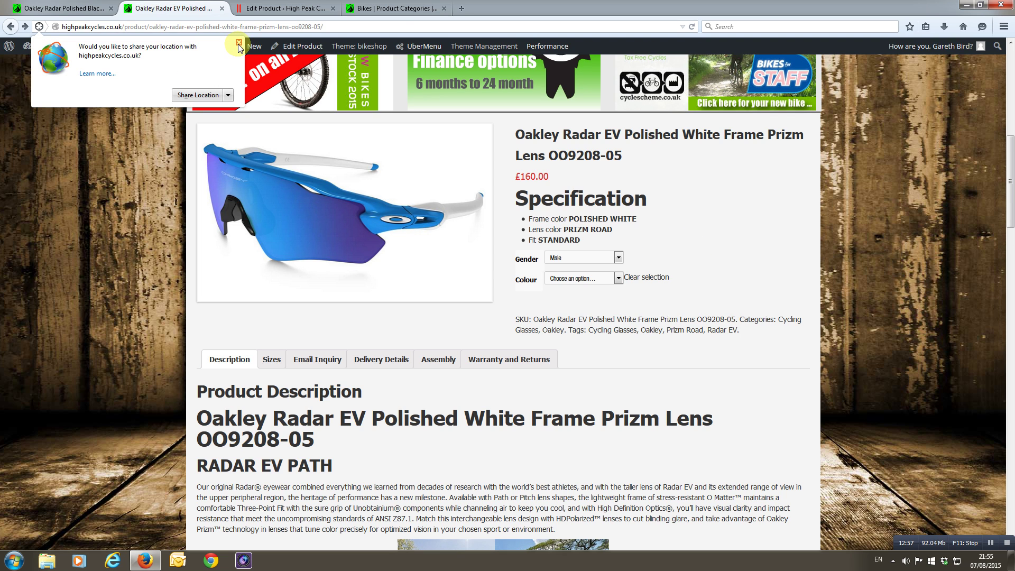
pyautogui.click(239, 42)
pyautogui.scroll(-1, 603, 267)
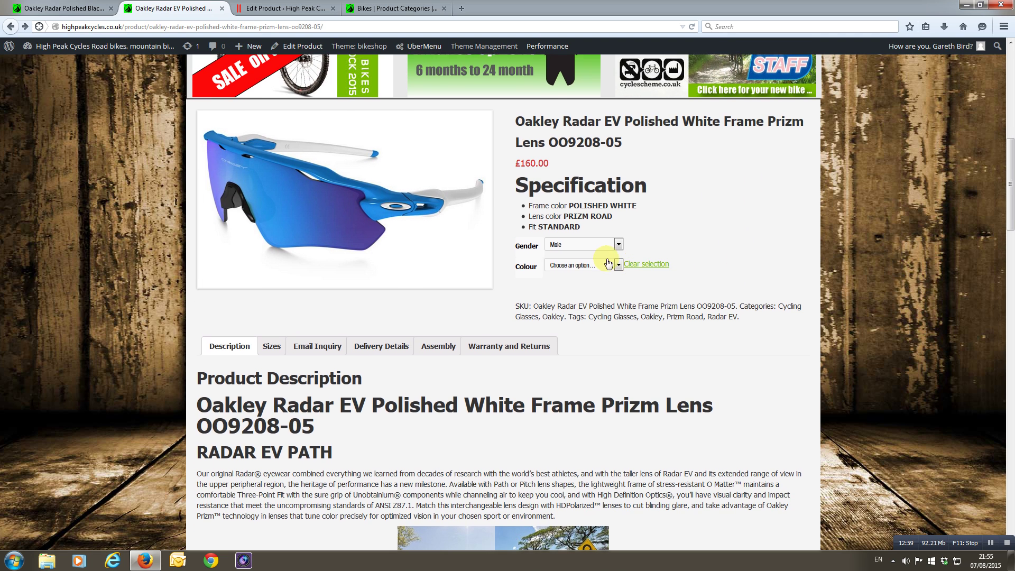
pyautogui.scroll(-1, 608, 264)
# Try Female with Dark Blue, then Red, to check the colour options
pyautogui.click(616, 239)
pyautogui.click(603, 246)
pyautogui.click(618, 238)
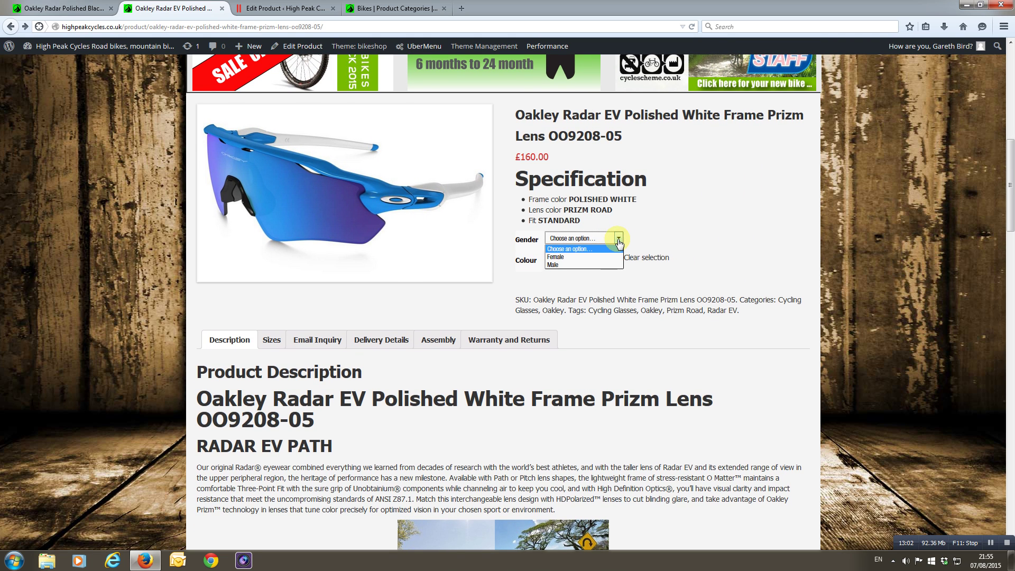
pyautogui.click(594, 258)
pyautogui.click(618, 259)
pyautogui.click(596, 278)
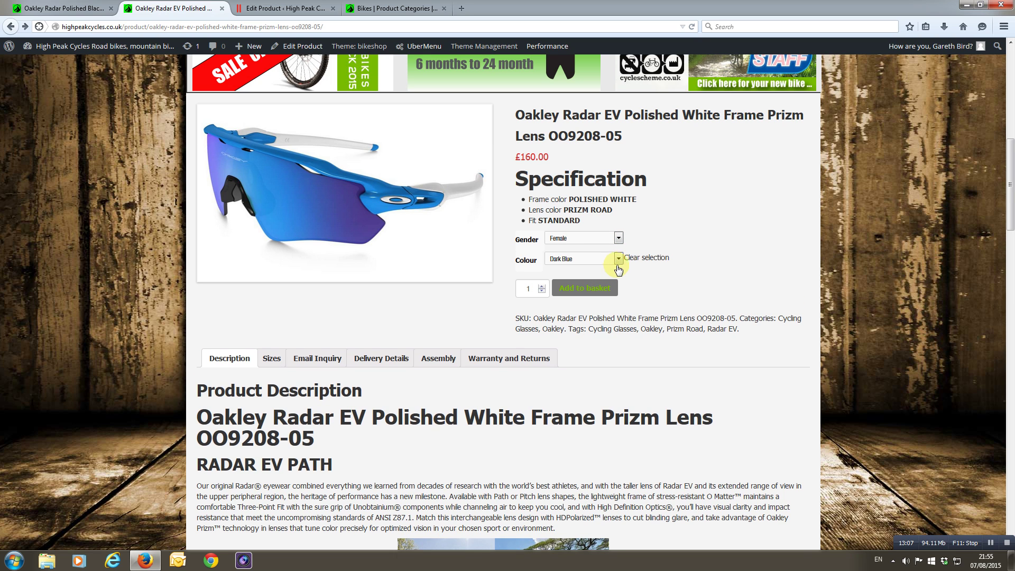
pyautogui.click(617, 259)
pyautogui.click(576, 286)
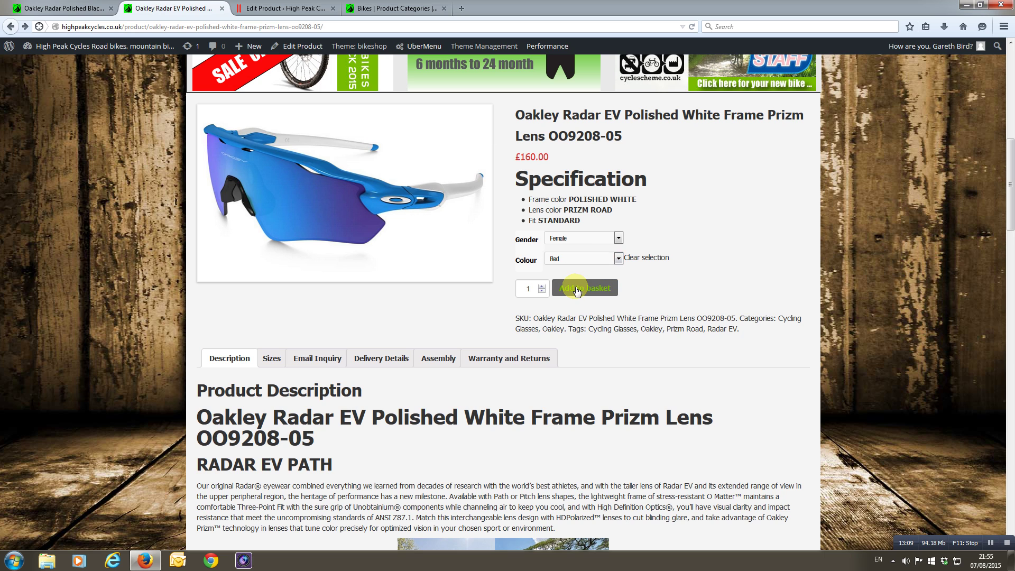
# Select Gender Male and Colour Red, after briefly trying Dark Blue
pyautogui.click(617, 239)
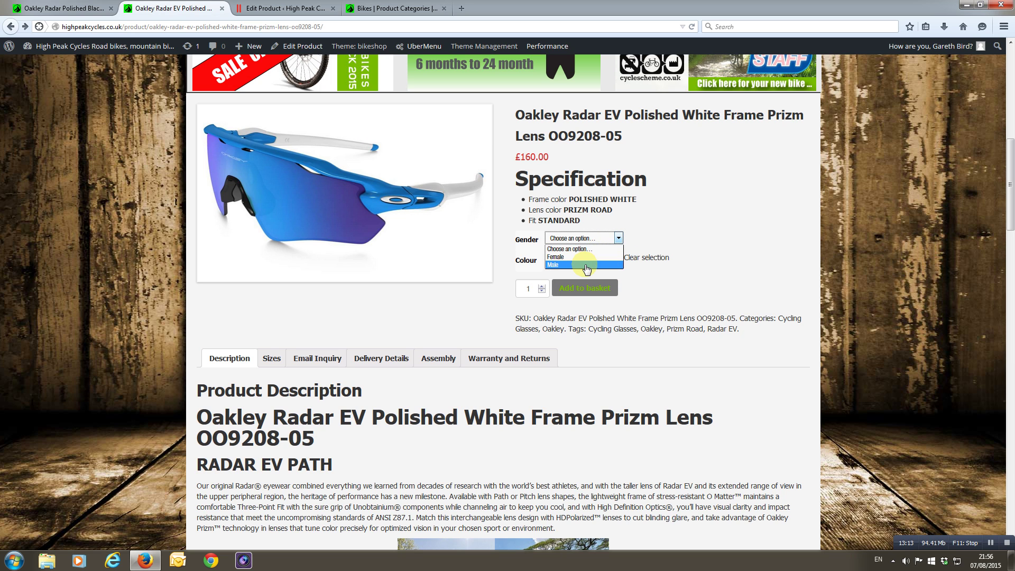
pyautogui.click(587, 265)
pyautogui.click(618, 258)
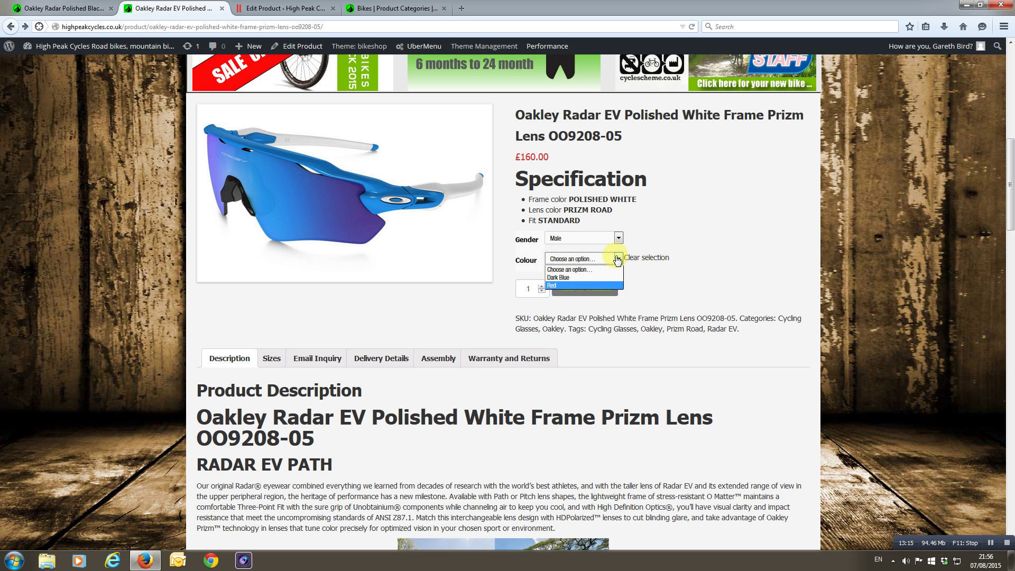
pyautogui.click(594, 278)
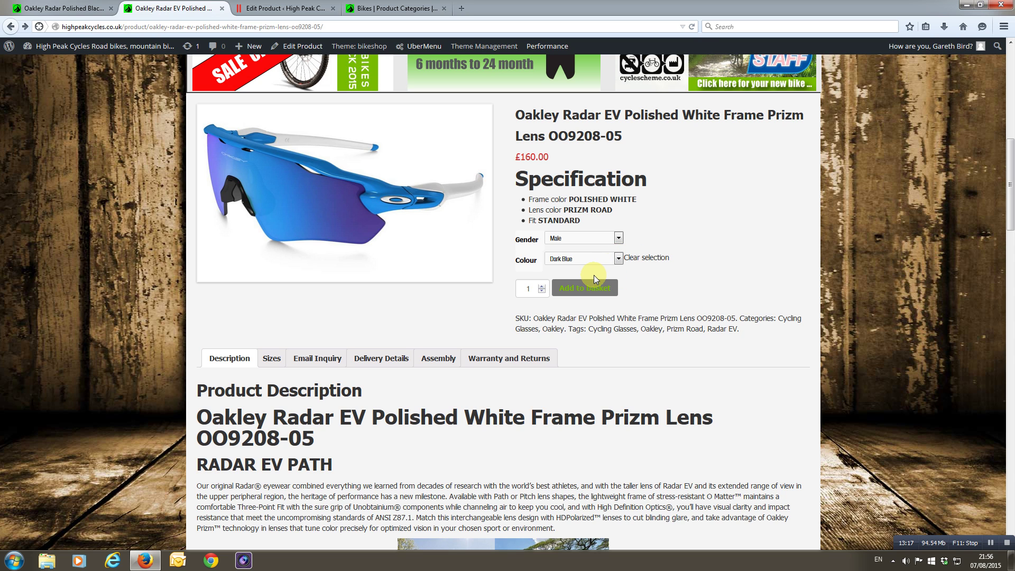
pyautogui.click(617, 258)
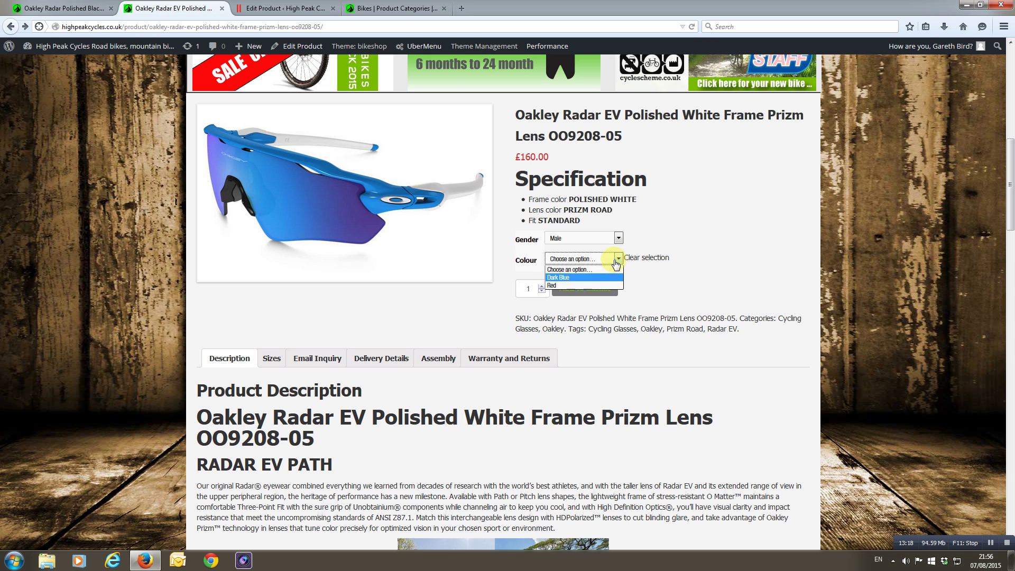
pyautogui.click(575, 286)
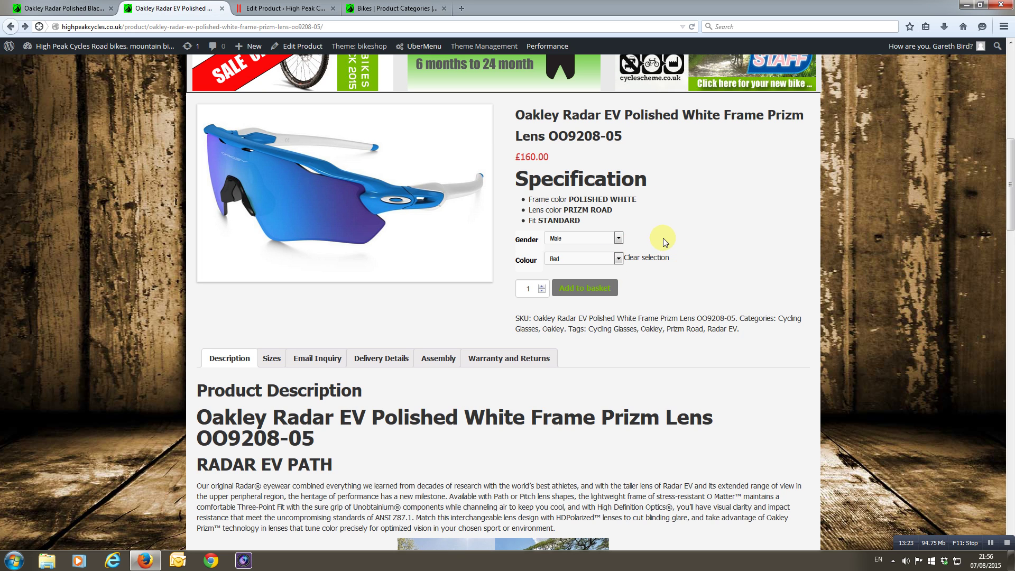
# Add the Male, Red Radar EV to the basket and review its Sizes information
pyautogui.click(589, 287)
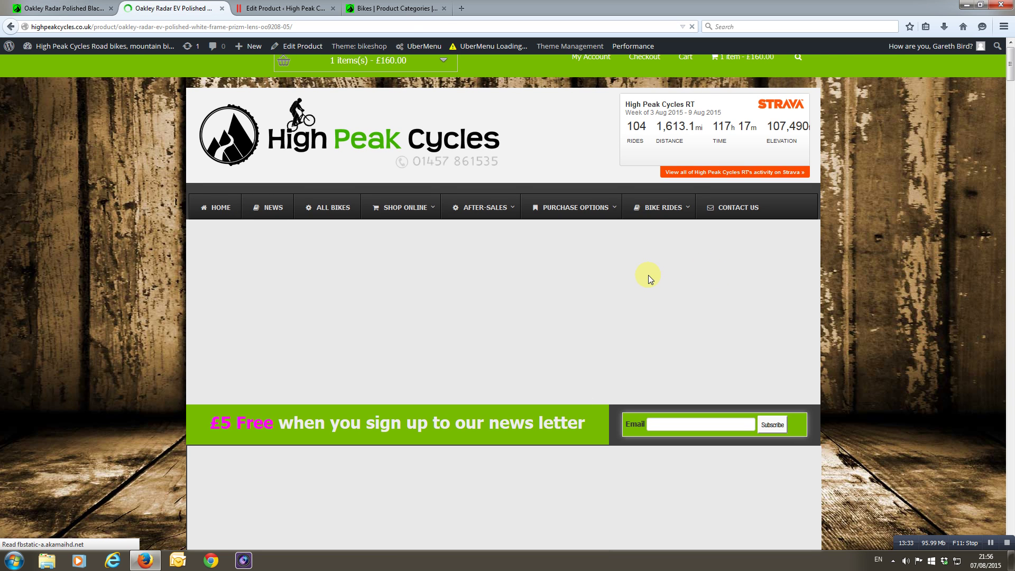
pyautogui.scroll(-5, 473, 325)
pyautogui.scroll(-4, 474, 325)
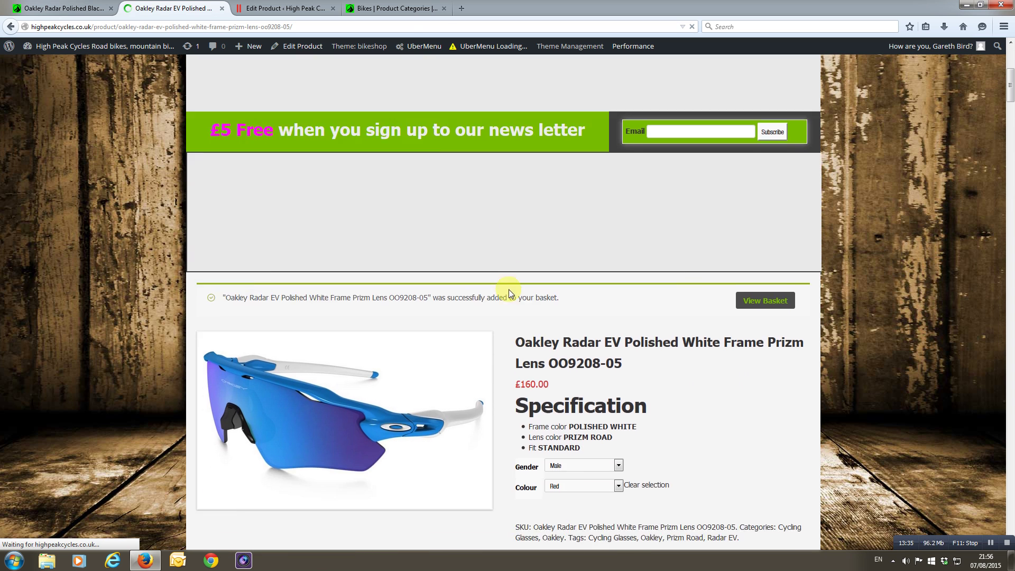
pyautogui.scroll(-5, 530, 281)
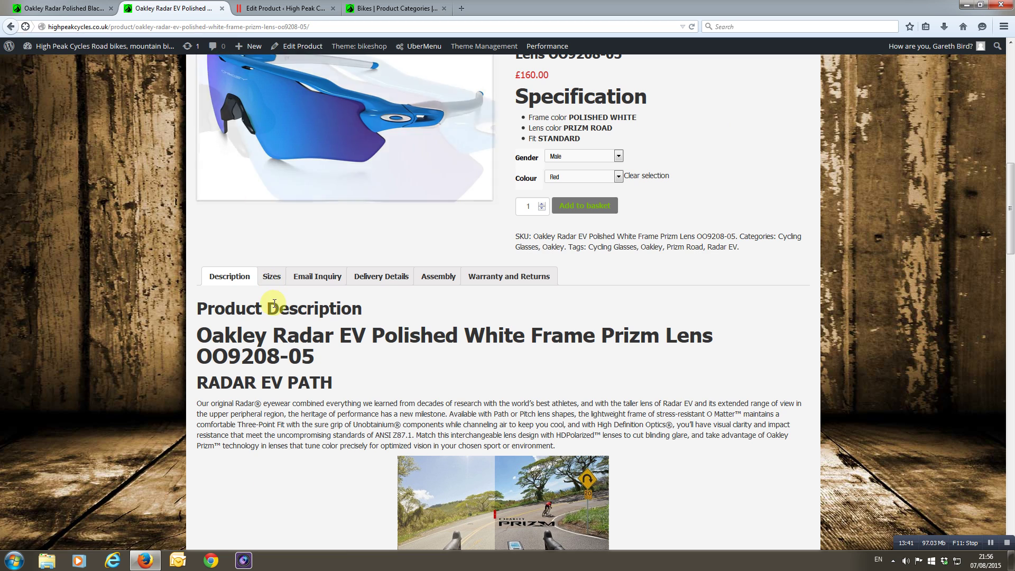
pyautogui.click(271, 276)
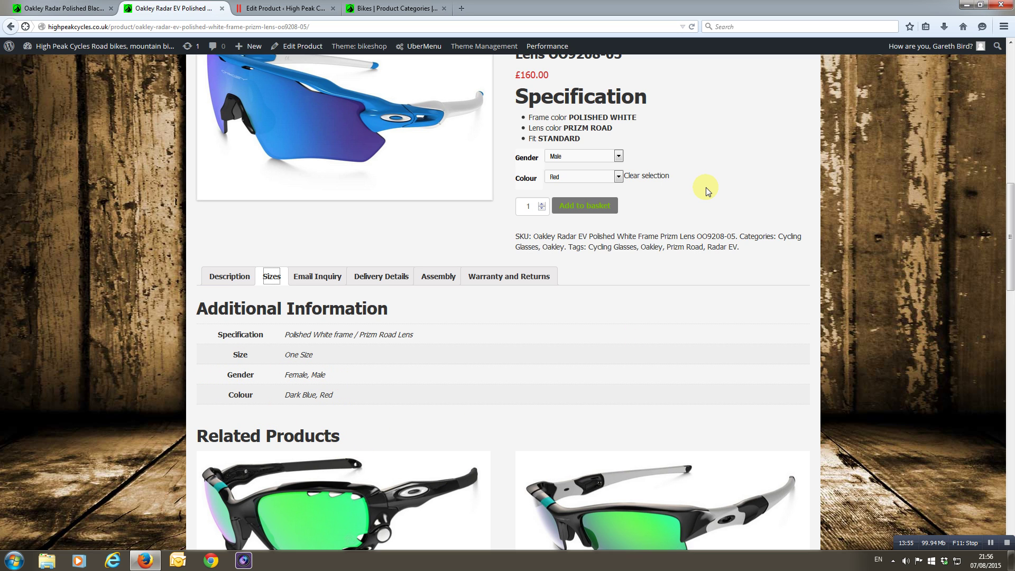
# Go back to the Oakley Radar EV's Edit Product page
pyautogui.scroll(2, 711, 193)
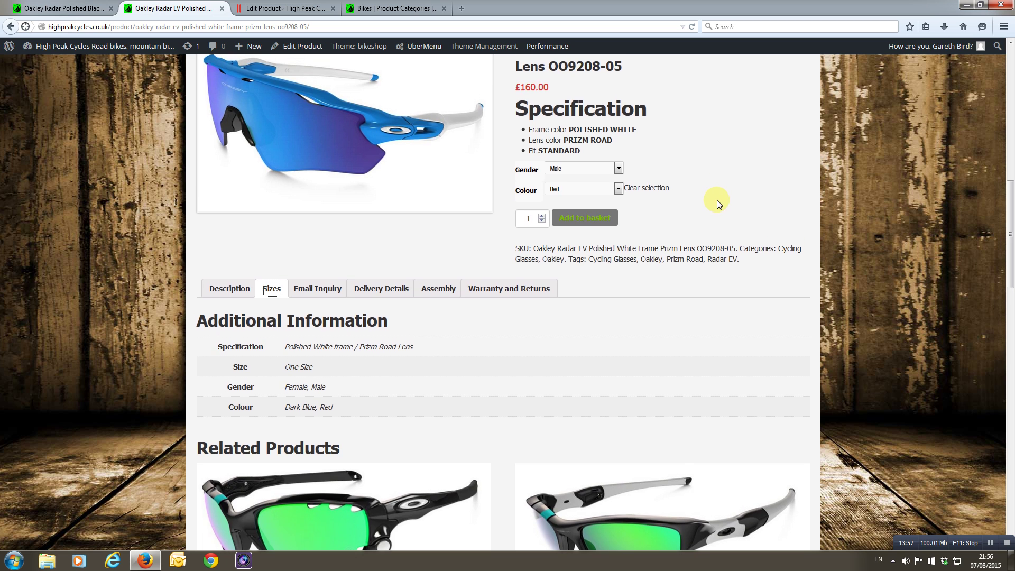
pyautogui.scroll(2, 366, 191)
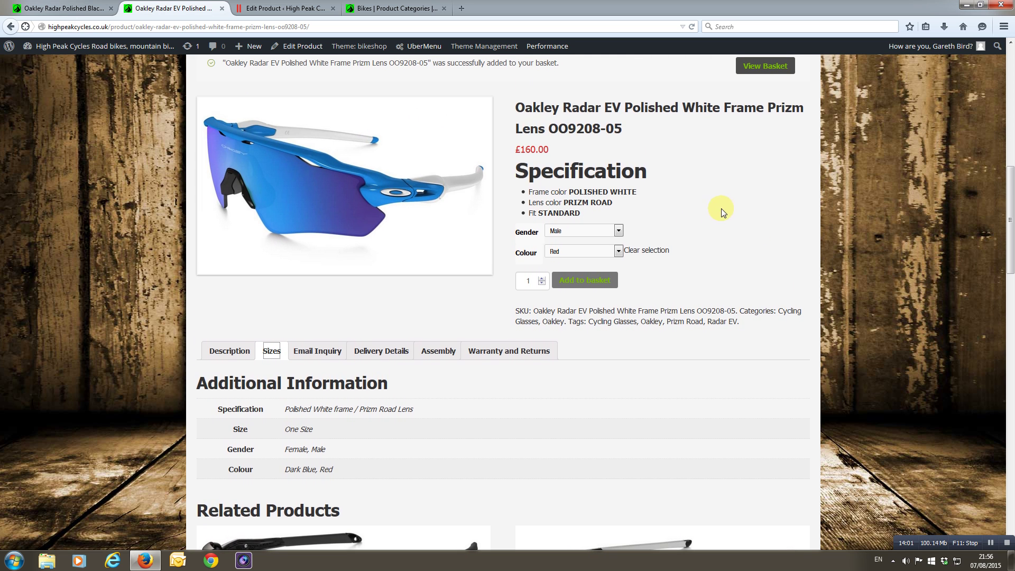
pyautogui.scroll(1, 762, 233)
pyautogui.scroll(3, 776, 229)
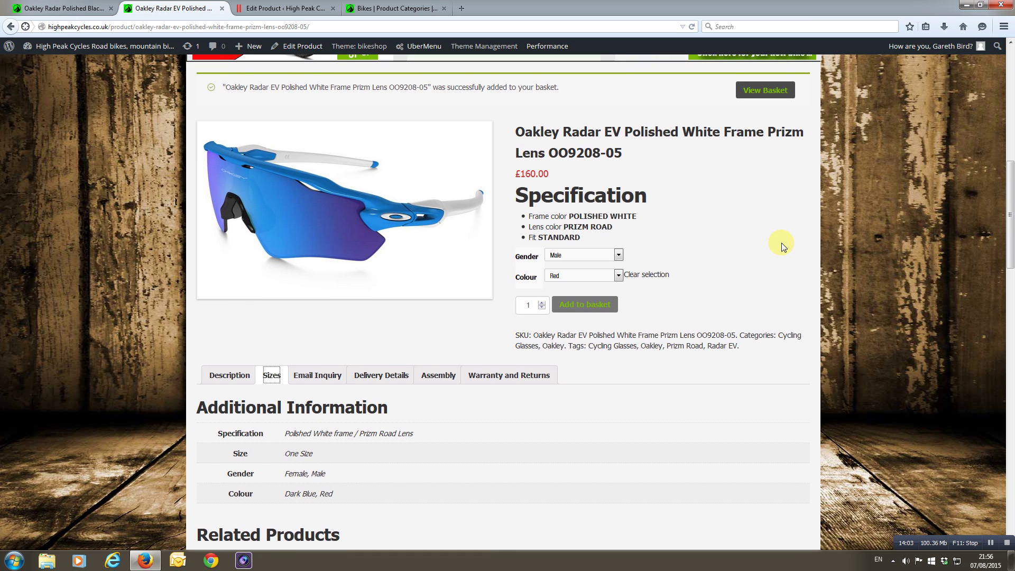
pyautogui.click(280, 10)
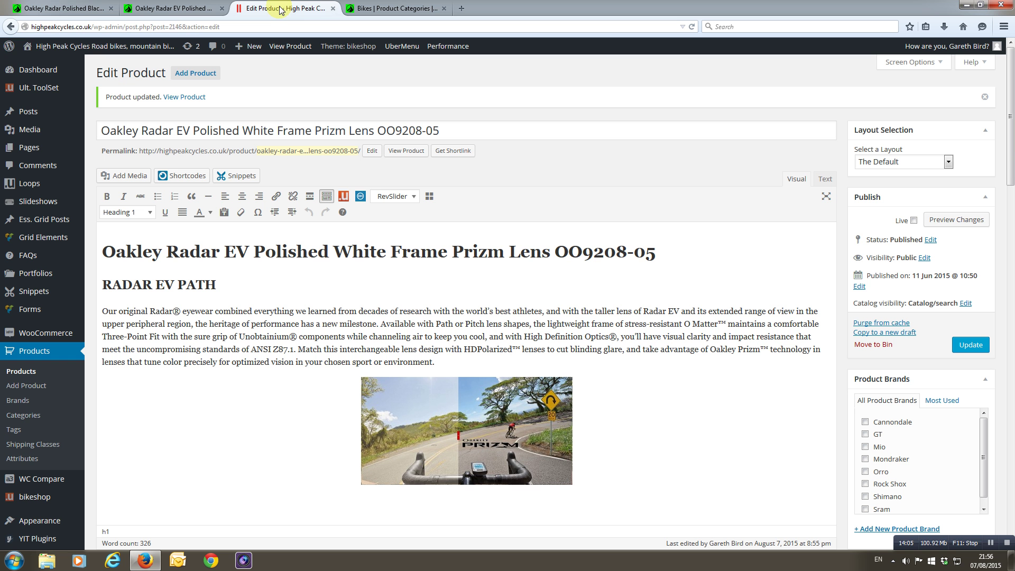
# Check the Radar EV's attributes, keeping Colour, and bring up its variations list
pyautogui.scroll(-5, 678, 285)
pyautogui.scroll(-10, 586, 296)
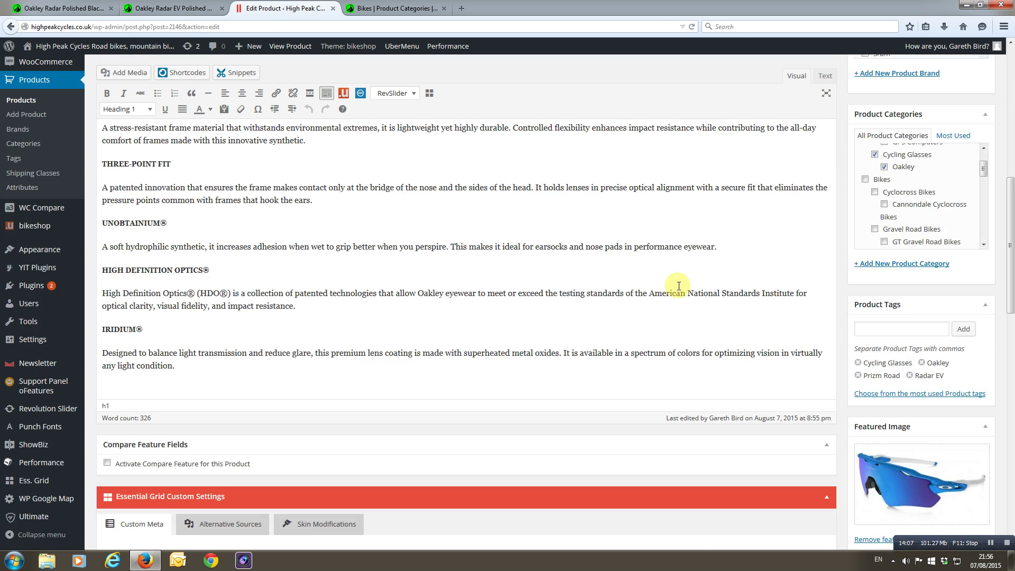
pyautogui.scroll(-1, 585, 296)
pyautogui.click(125, 367)
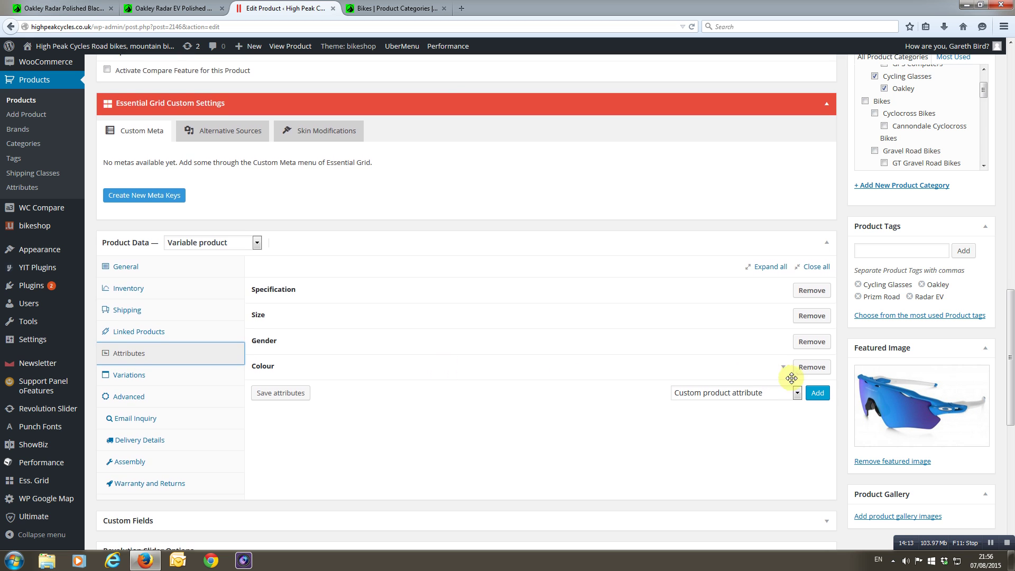
pyautogui.click(811, 368)
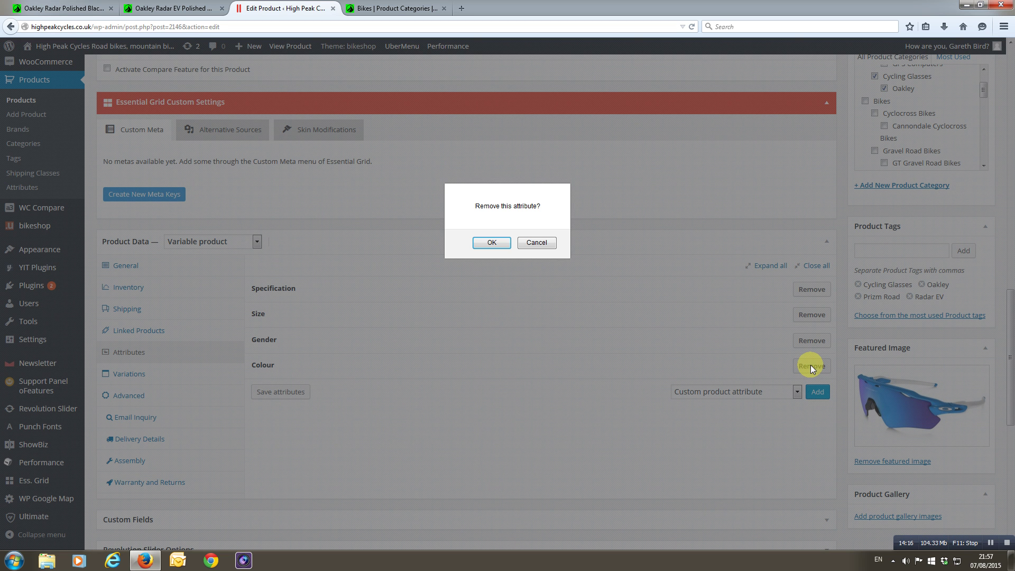
pyautogui.click(536, 243)
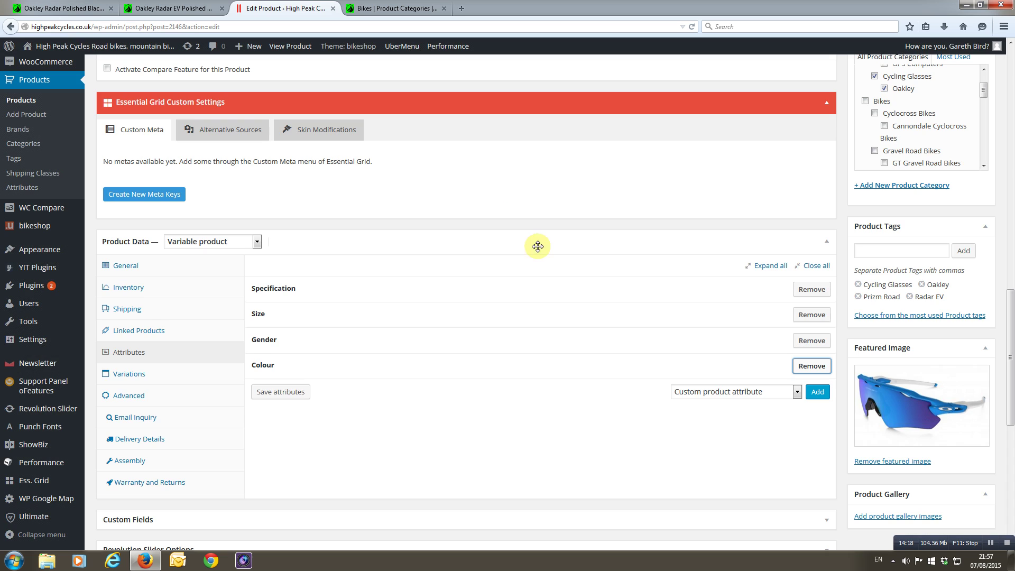
pyautogui.click(127, 374)
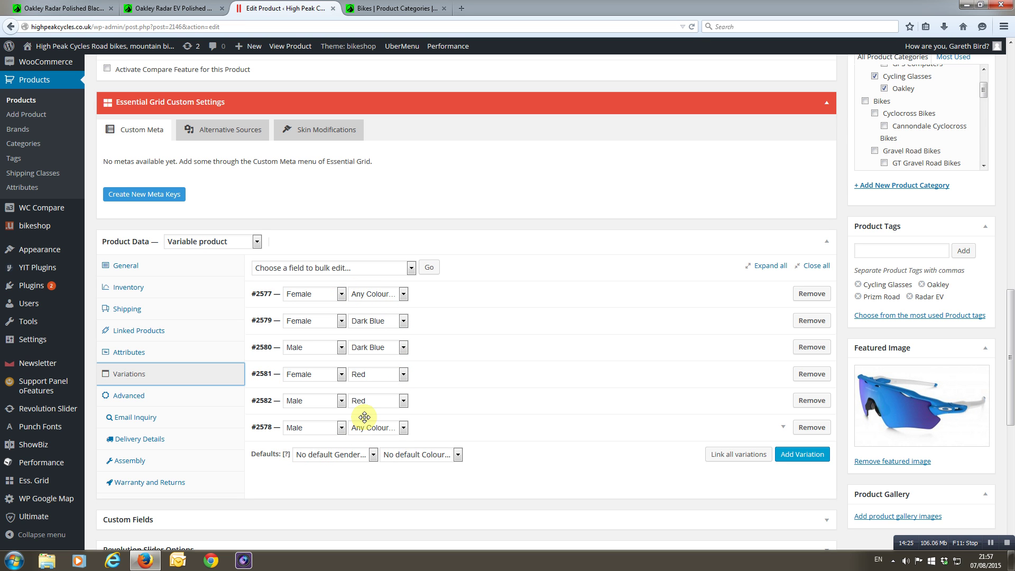
# Delete variations #2578 (Male/Any Colour) and #2582 (Male/Red), confirming each removal
pyautogui.click(809, 427)
pyautogui.click(515, 242)
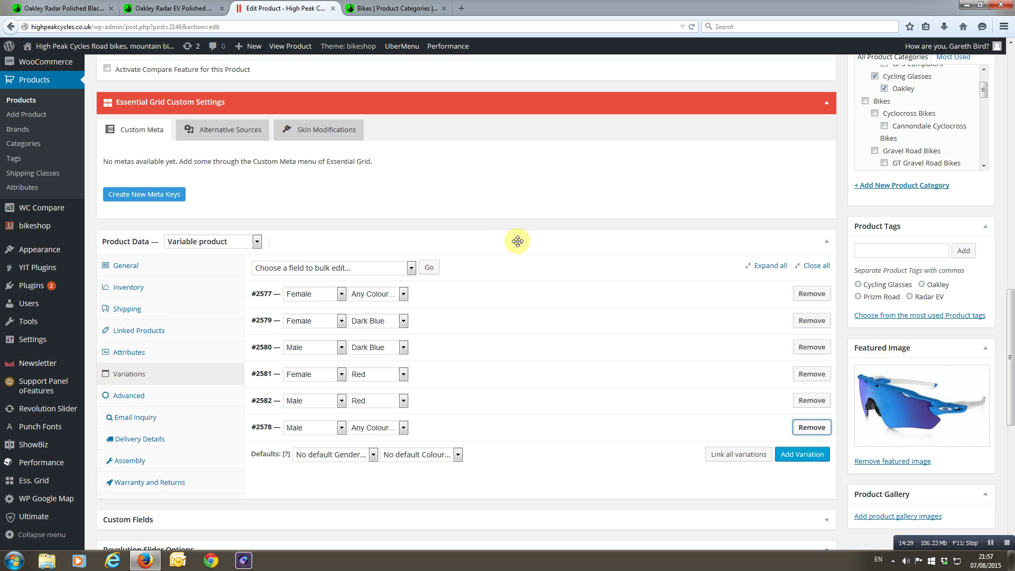
pyautogui.click(810, 401)
pyautogui.click(516, 245)
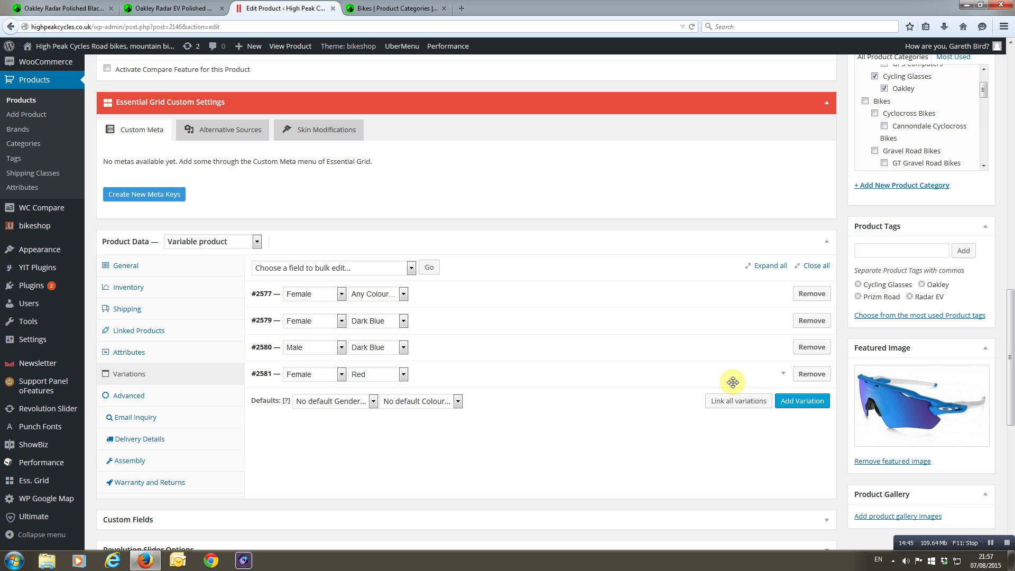
# Change the product type to Simple product, accepting the variations warning
pyautogui.click(256, 243)
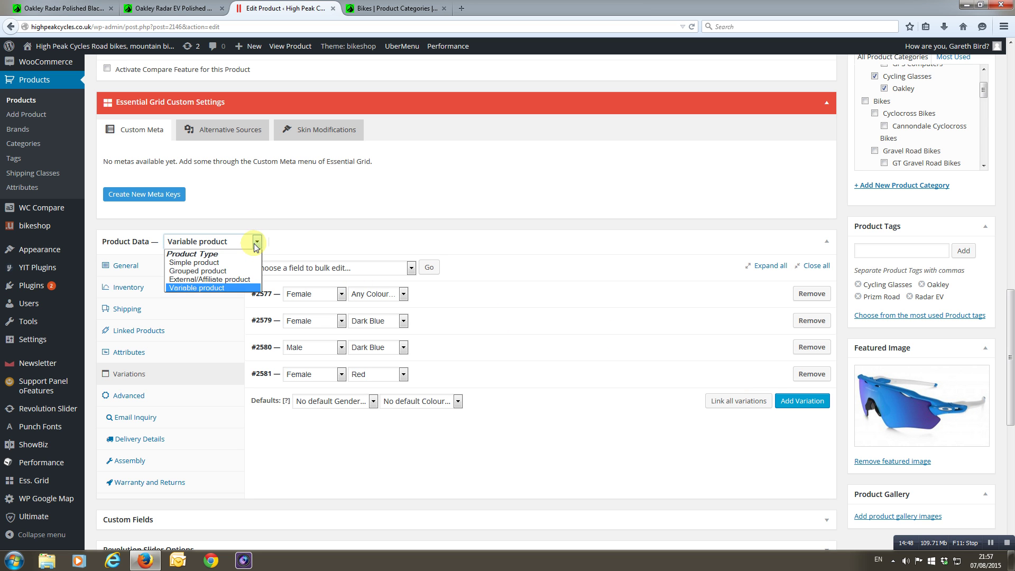
pyautogui.click(215, 265)
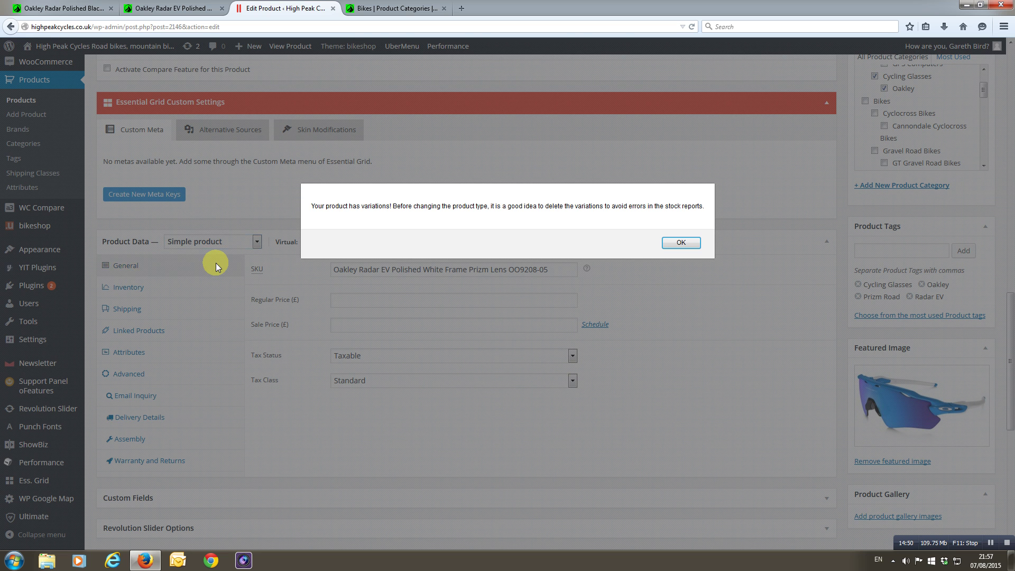
pyautogui.click(677, 242)
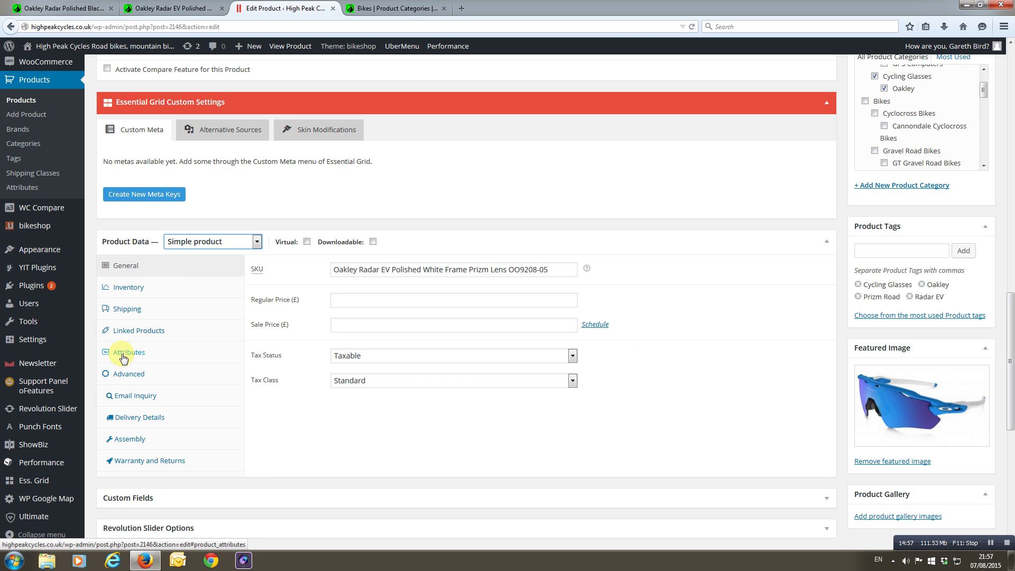
# Enter a regular price of £160
pyautogui.click(347, 300)
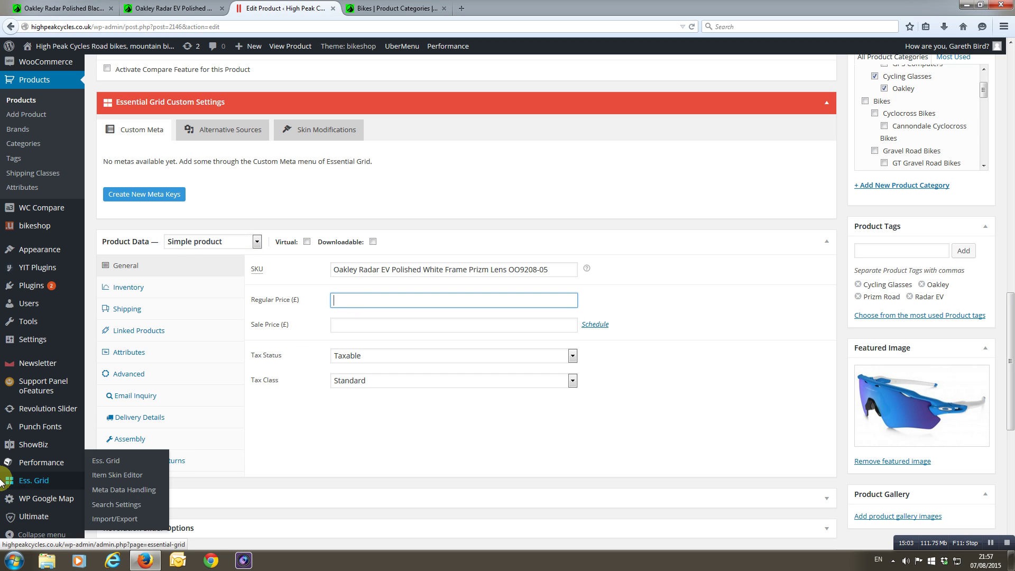
pyautogui.write('160')
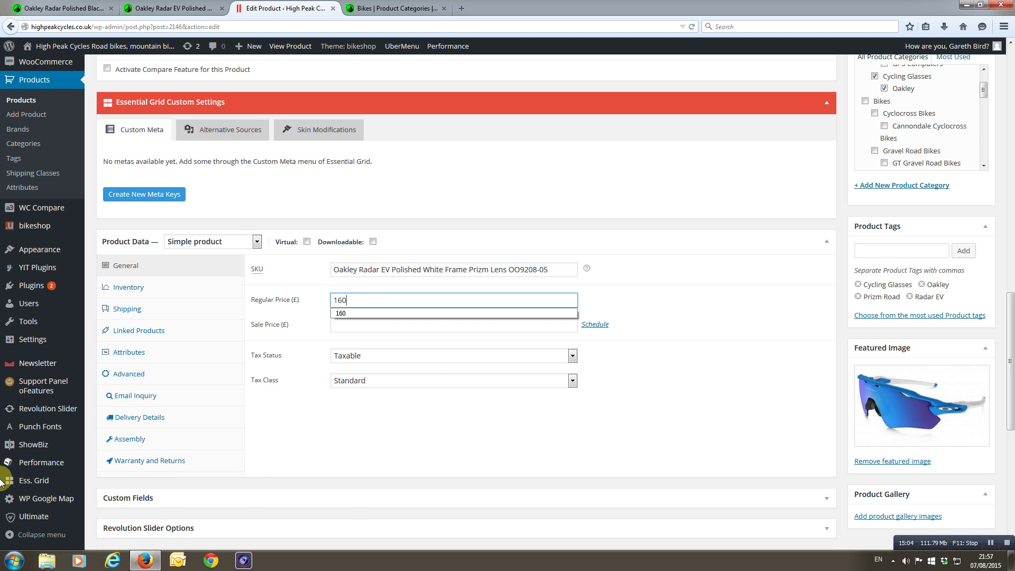
pyautogui.click(593, 432)
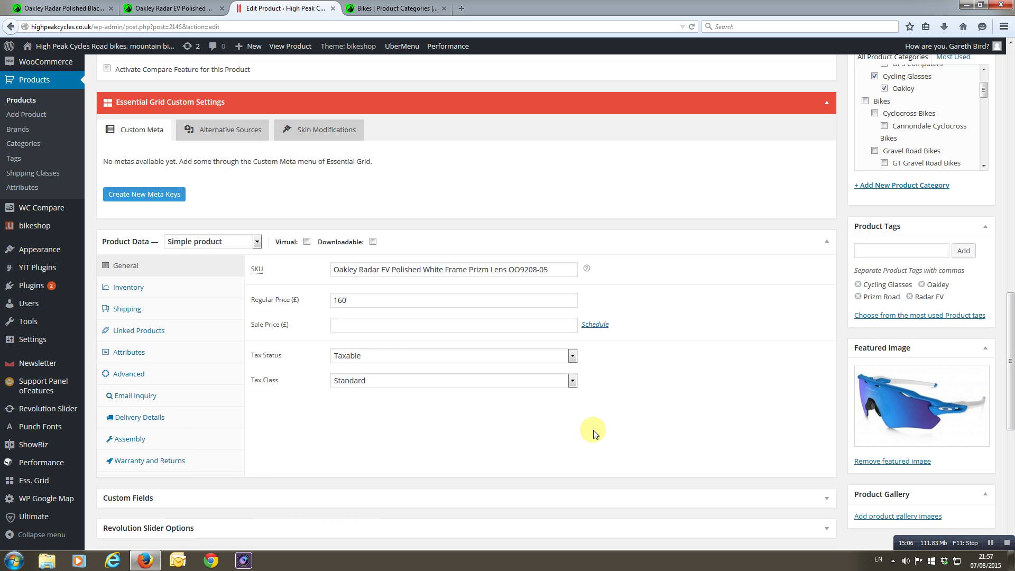
# Replace the Gender values Male and Female with Unisex
pyautogui.click(133, 354)
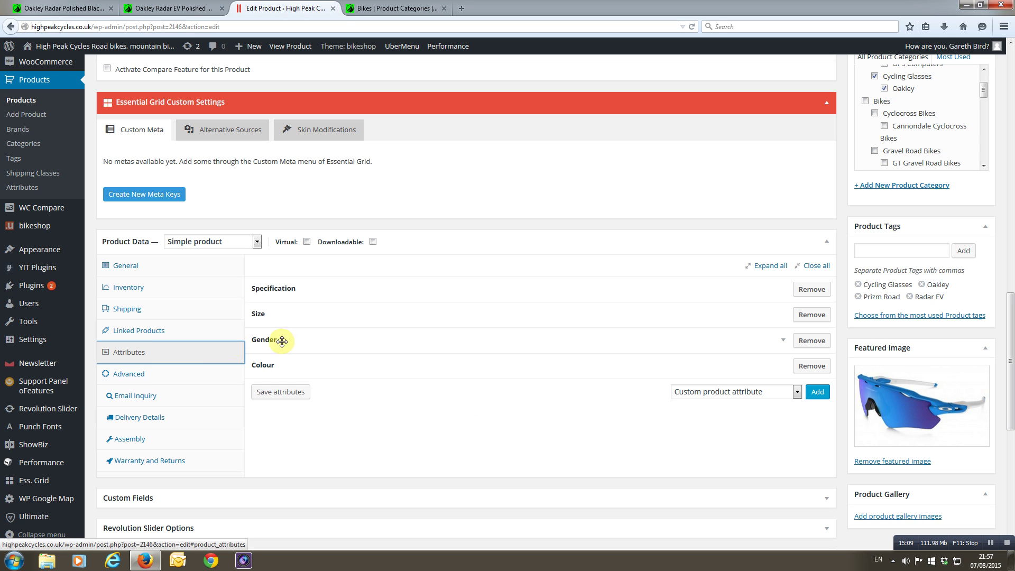
pyautogui.click(785, 340)
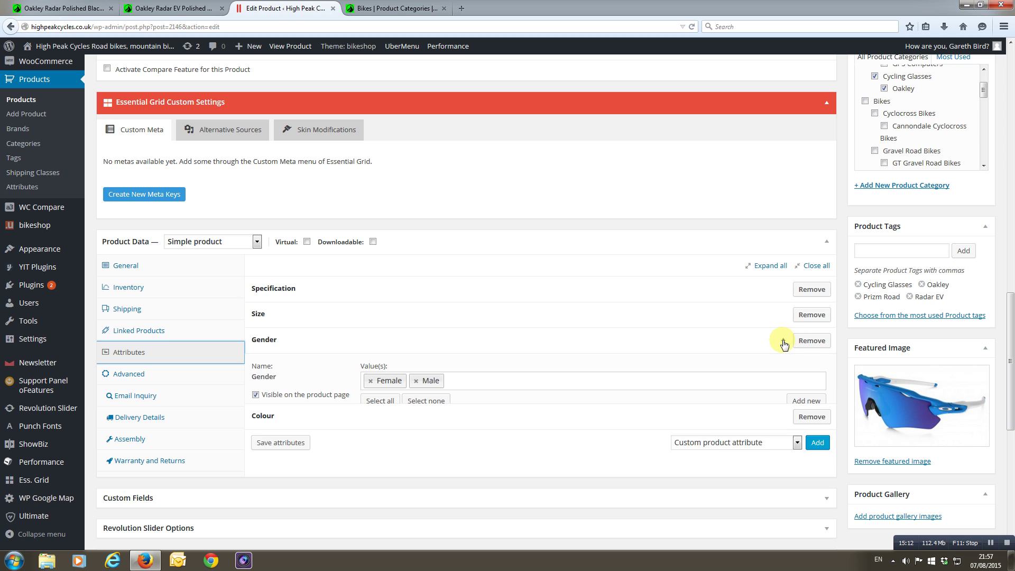
pyautogui.click(416, 381)
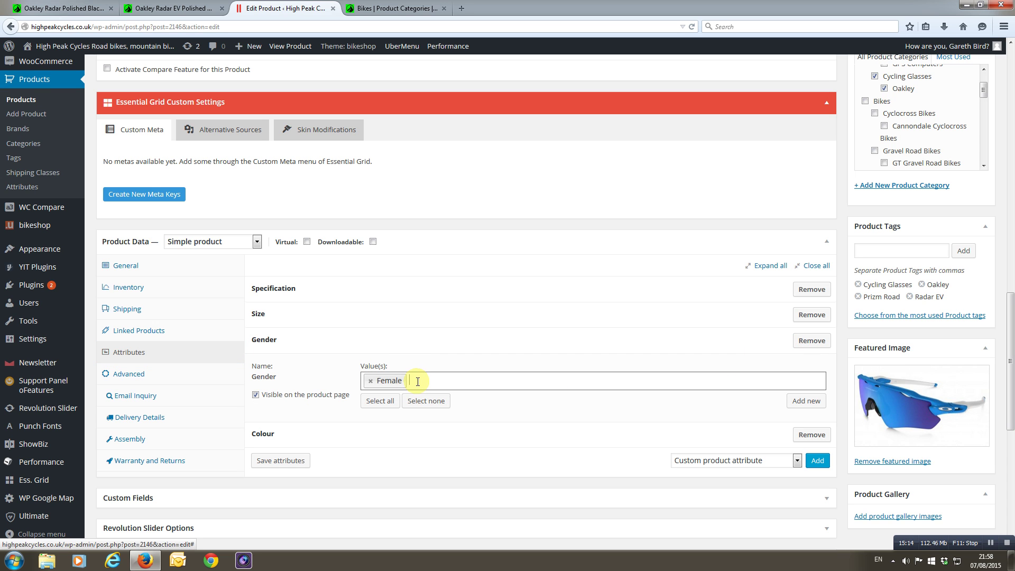
pyautogui.click(370, 381)
pyautogui.rightClick(370, 381)
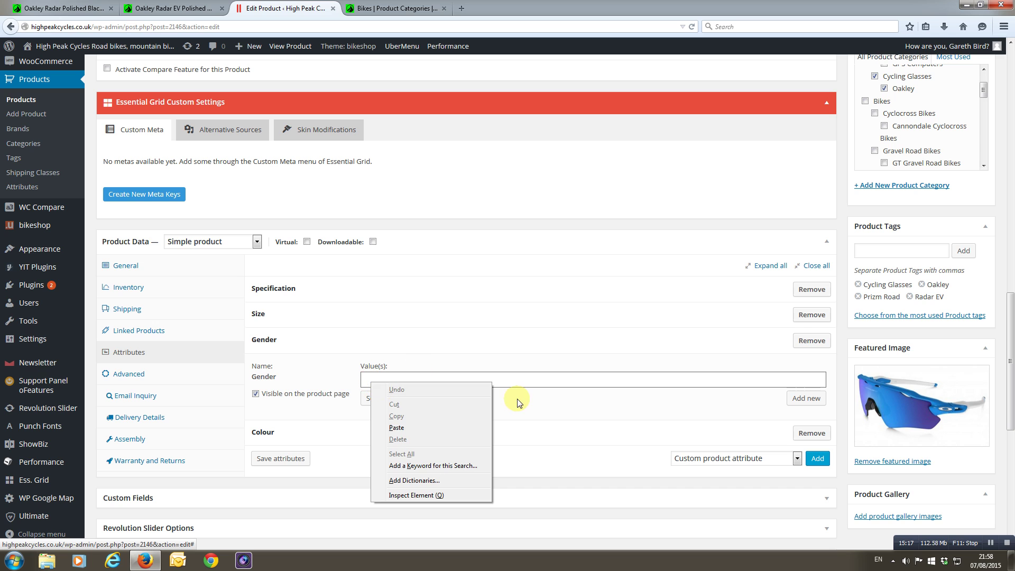
pyautogui.click(520, 384)
pyautogui.click(519, 383)
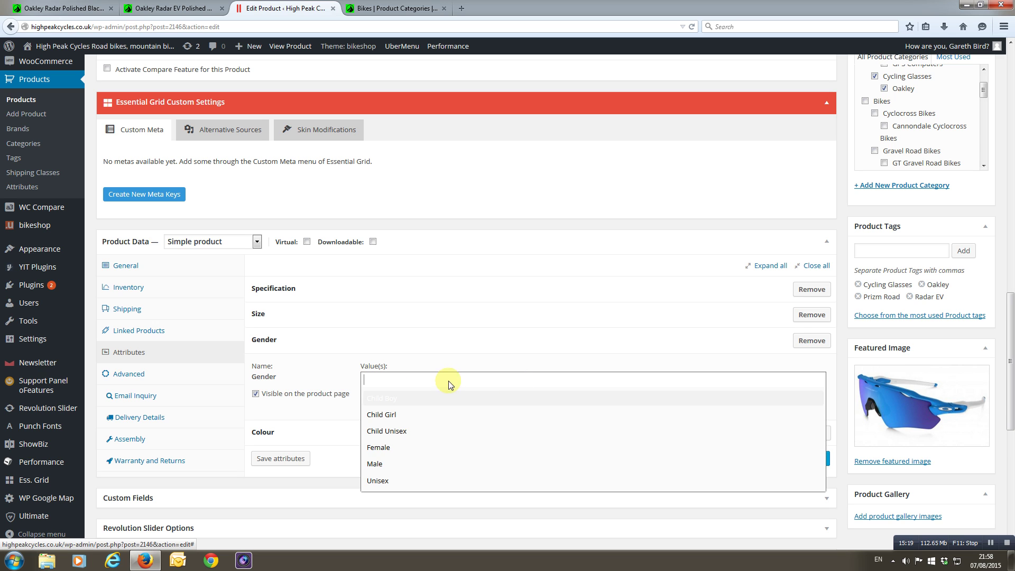
pyautogui.click(385, 481)
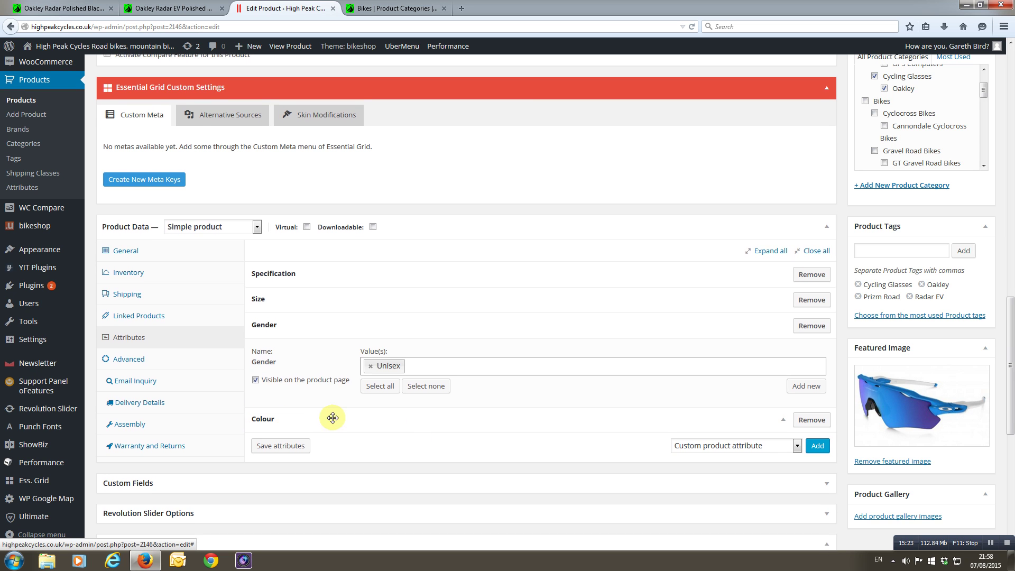
# Remove Red and Dark Blue from the Colour attribute values
pyautogui.click(782, 417)
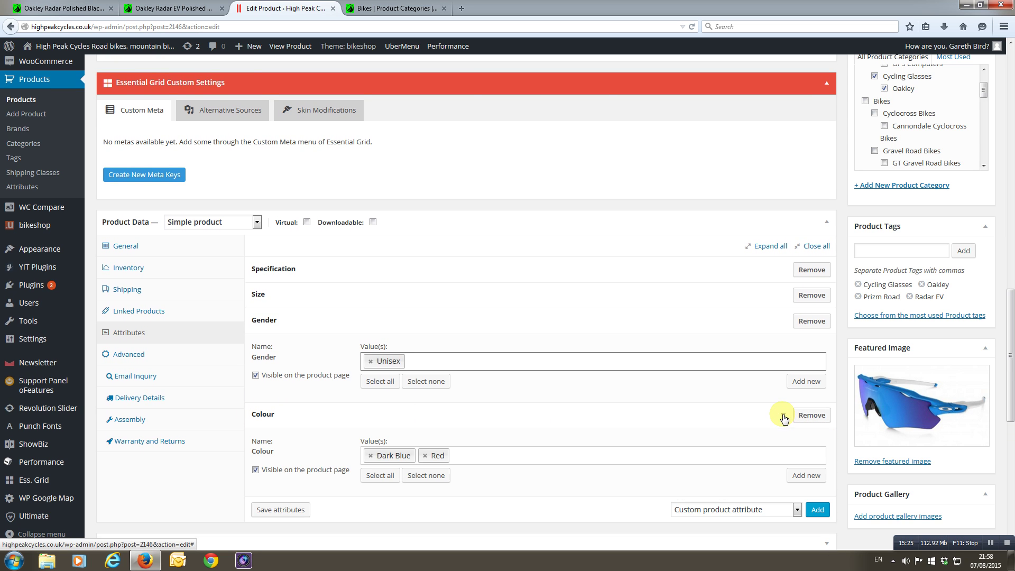
pyautogui.click(423, 457)
pyautogui.click(371, 455)
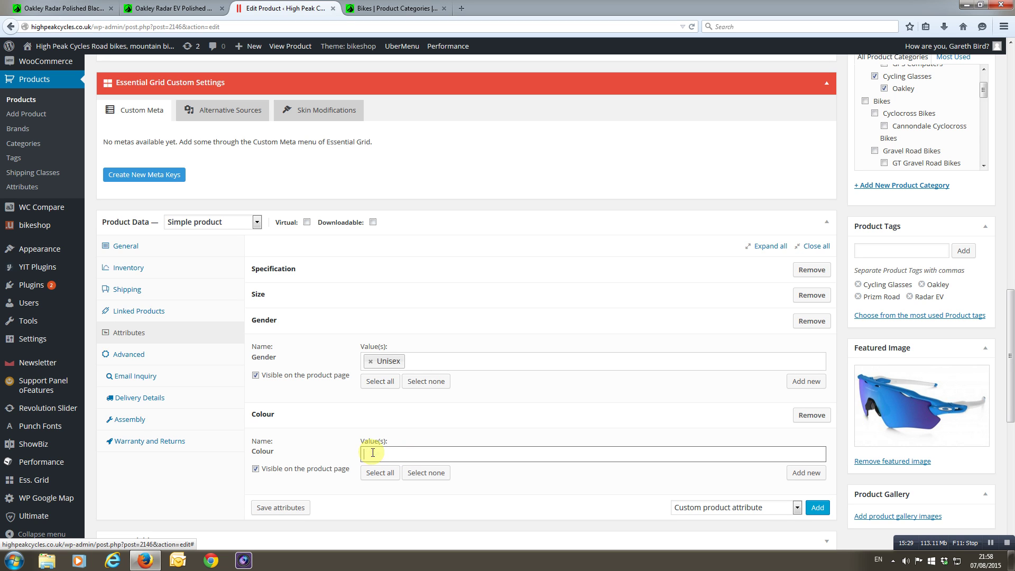
pyautogui.click(415, 453)
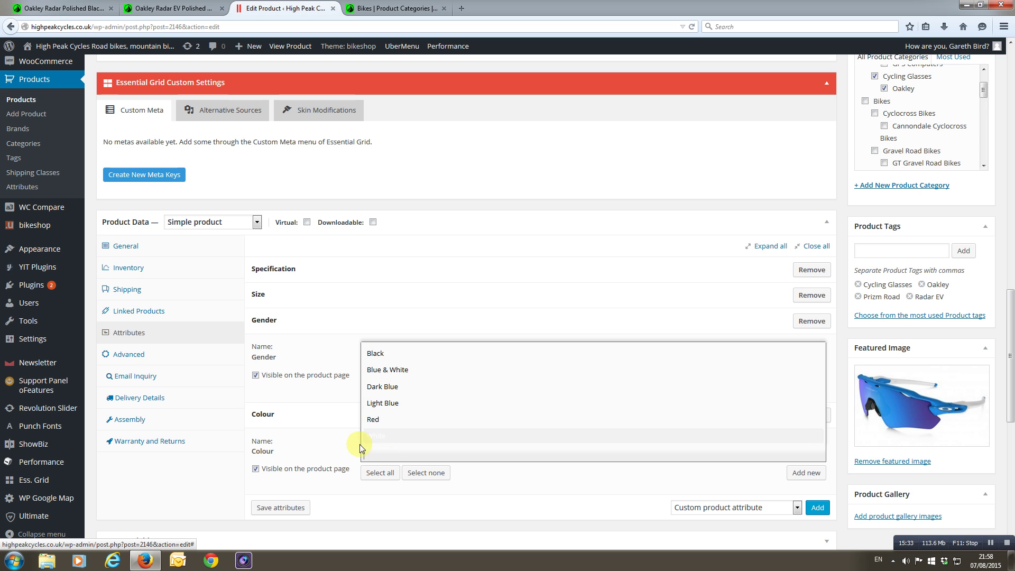
pyautogui.click(335, 423)
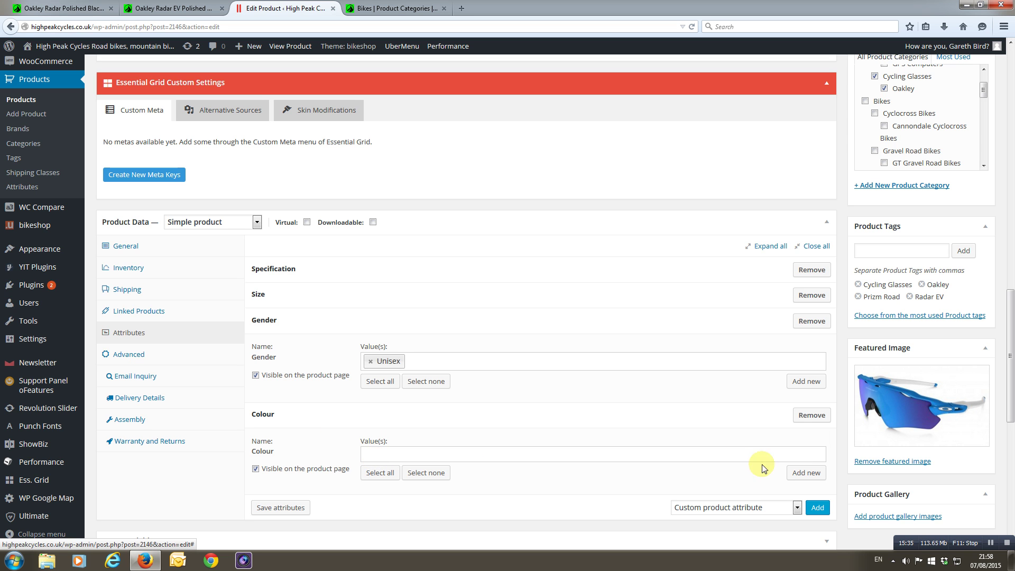
# Create the new colour term Light Blue & White for the Colour attribute
pyautogui.click(803, 472)
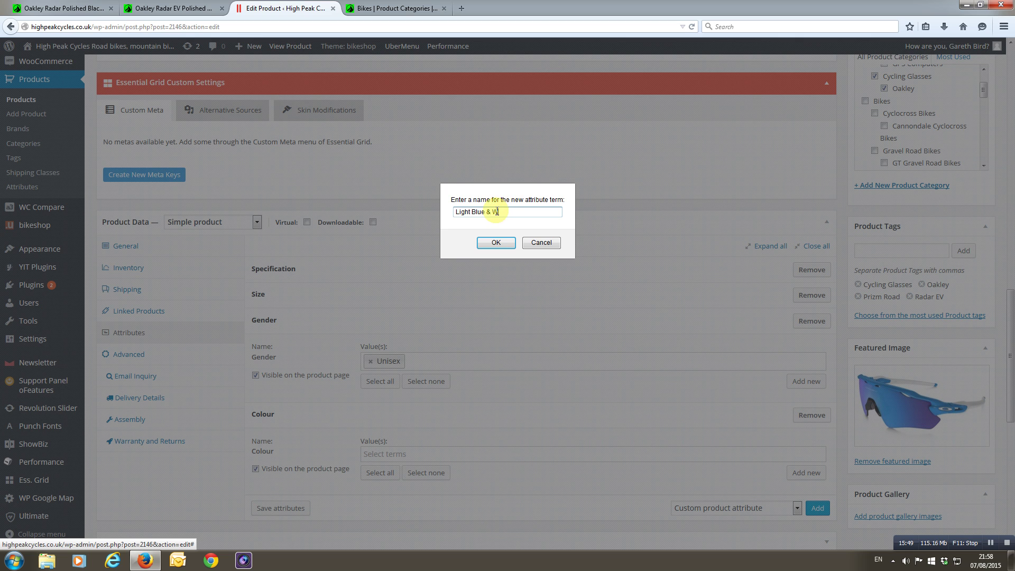
pyautogui.write('eh')
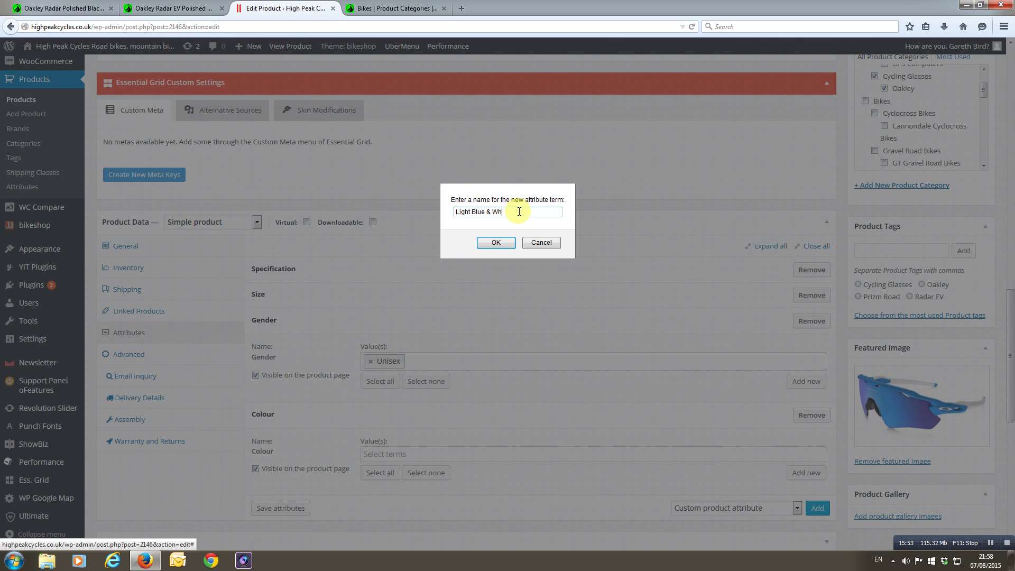
pyautogui.click(497, 243)
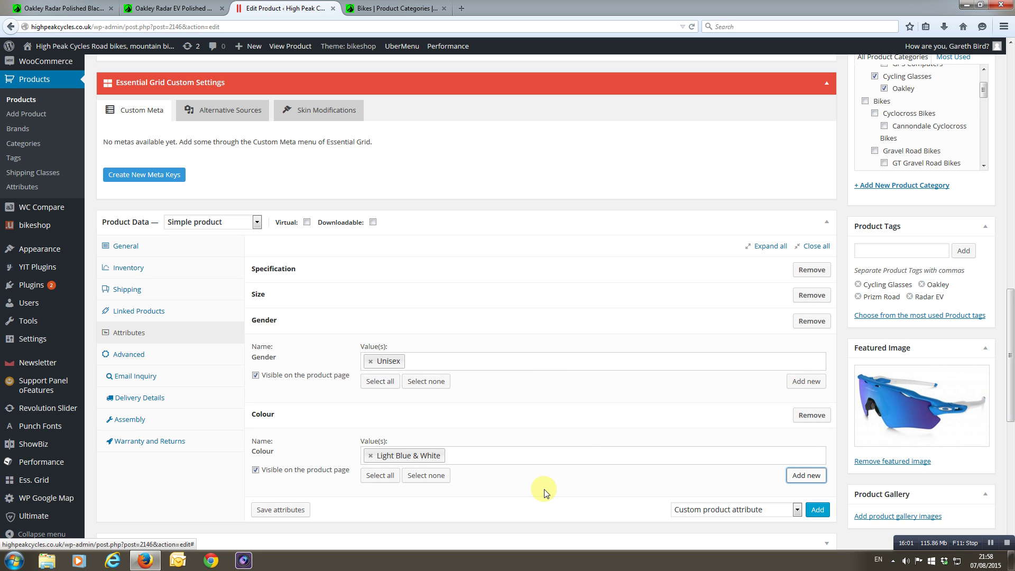
# Review the Size and Specification attributes and save all product attributes
pyautogui.scroll(-1, 260, 380)
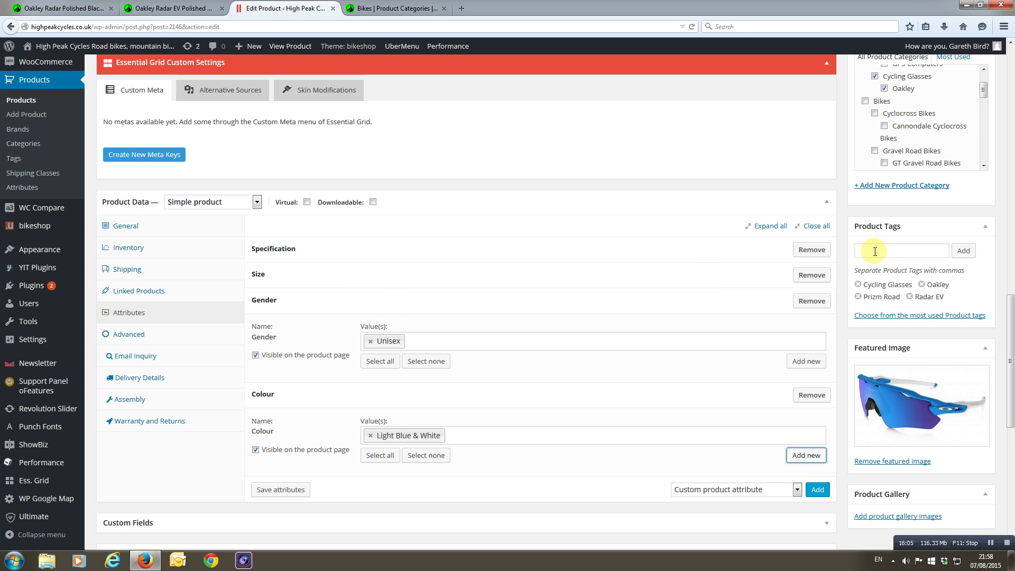
pyautogui.click(785, 277)
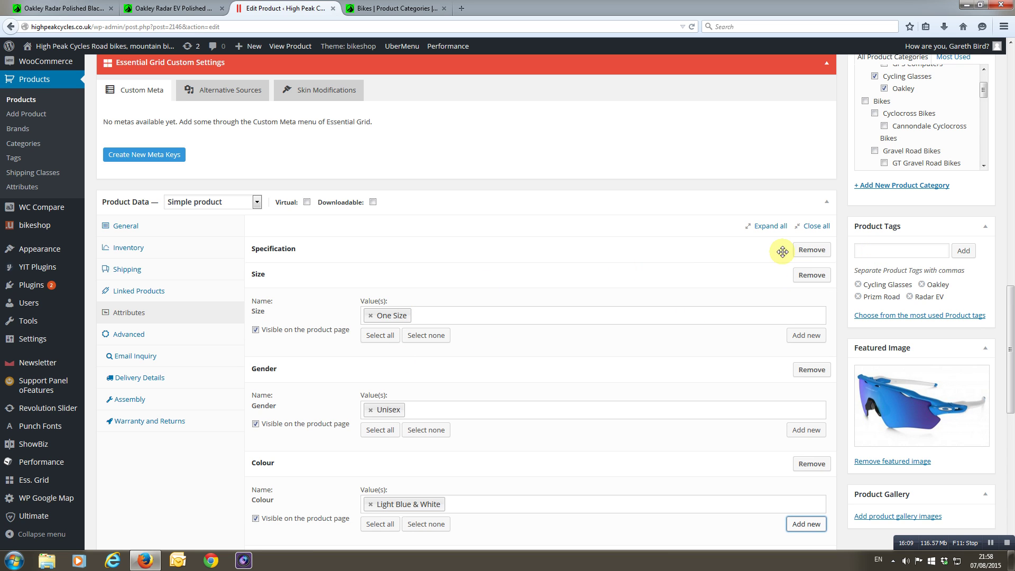
pyautogui.click(782, 251)
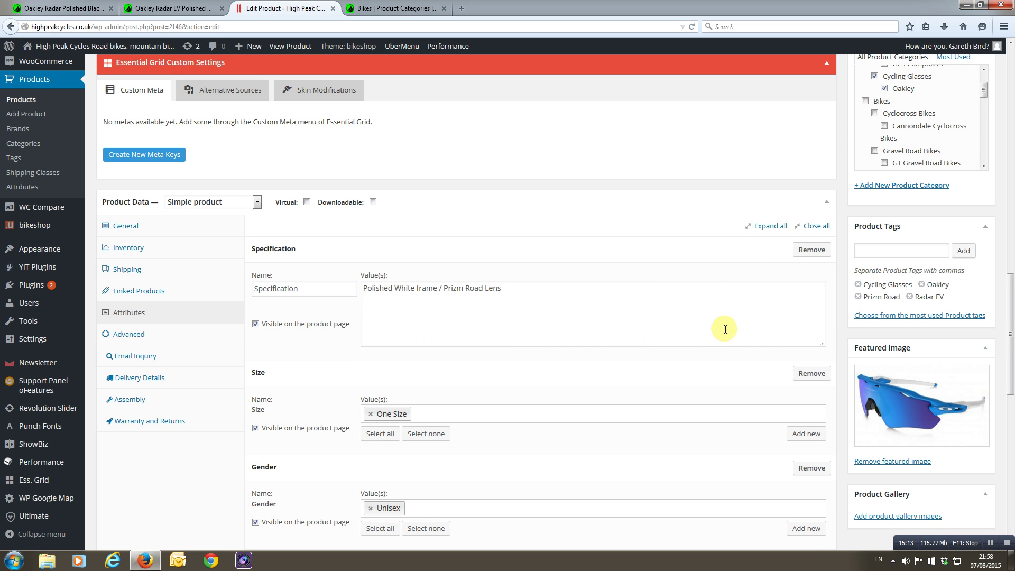
pyautogui.scroll(-5, 724, 324)
pyautogui.scroll(-3, 633, 422)
pyautogui.click(289, 458)
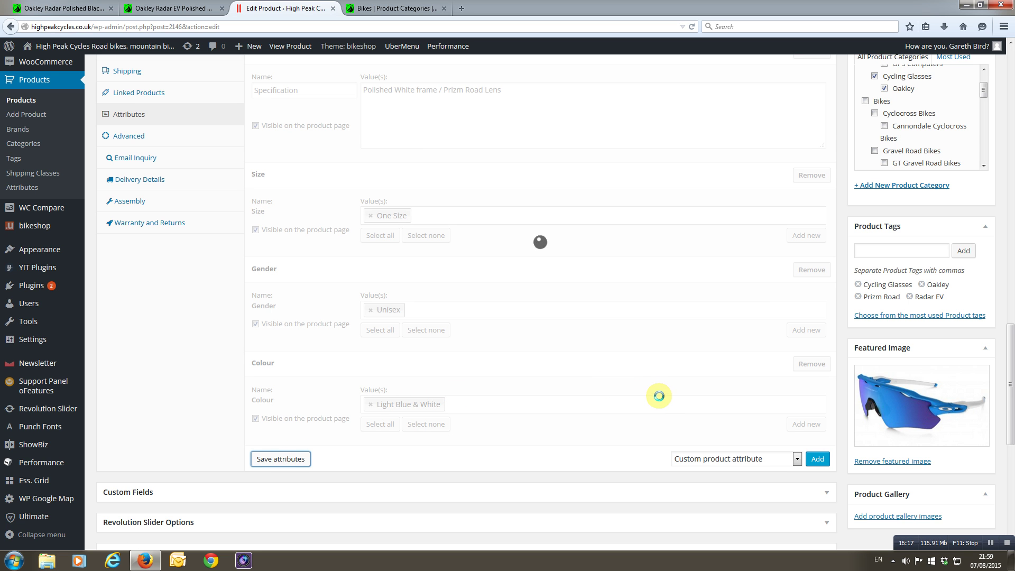
pyautogui.scroll(10, 688, 380)
# Reload the storefront Radar EV page, resending data, so it shows £160.00
pyautogui.click(168, 11)
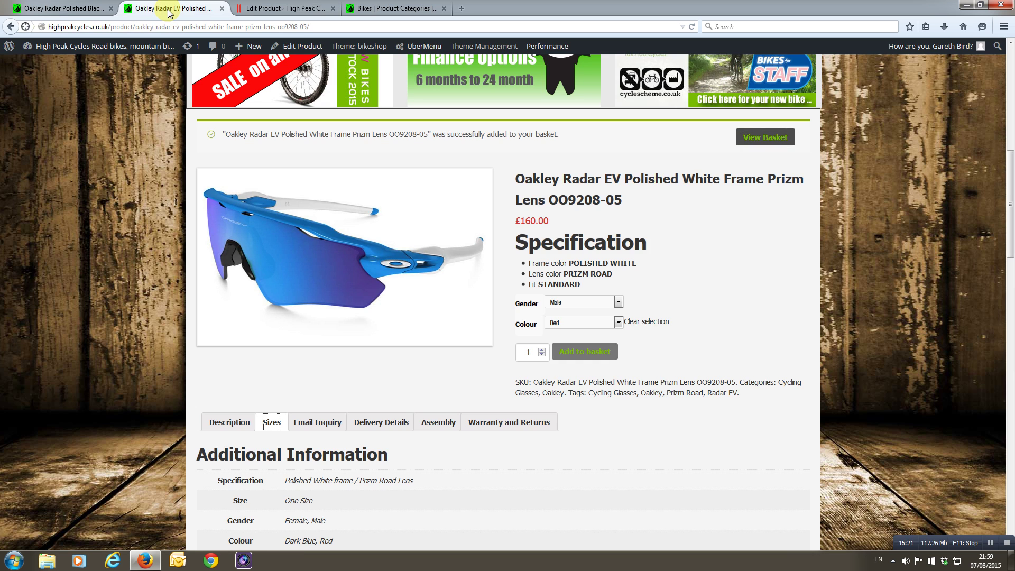
pyautogui.click(692, 26)
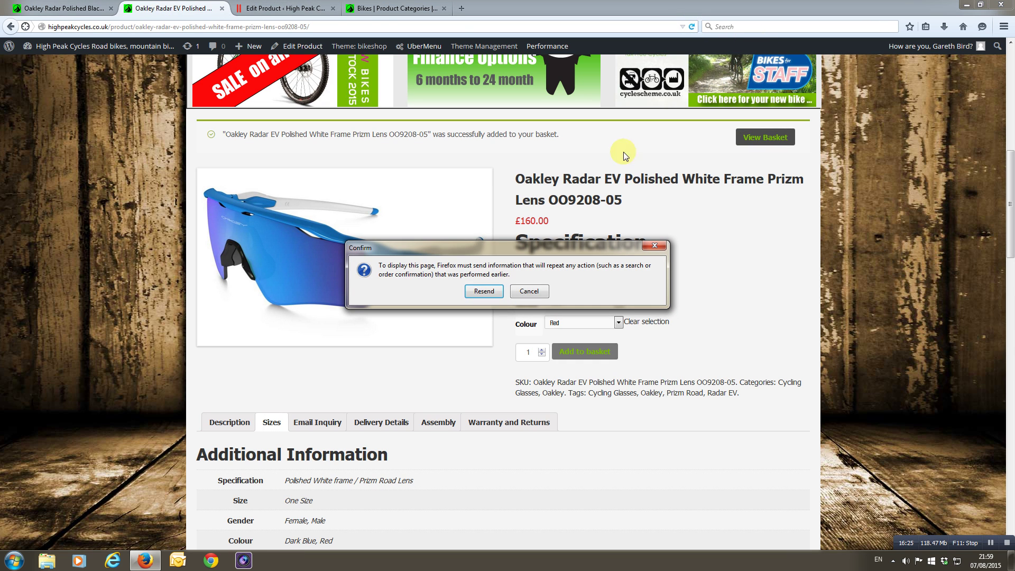
pyautogui.click(484, 295)
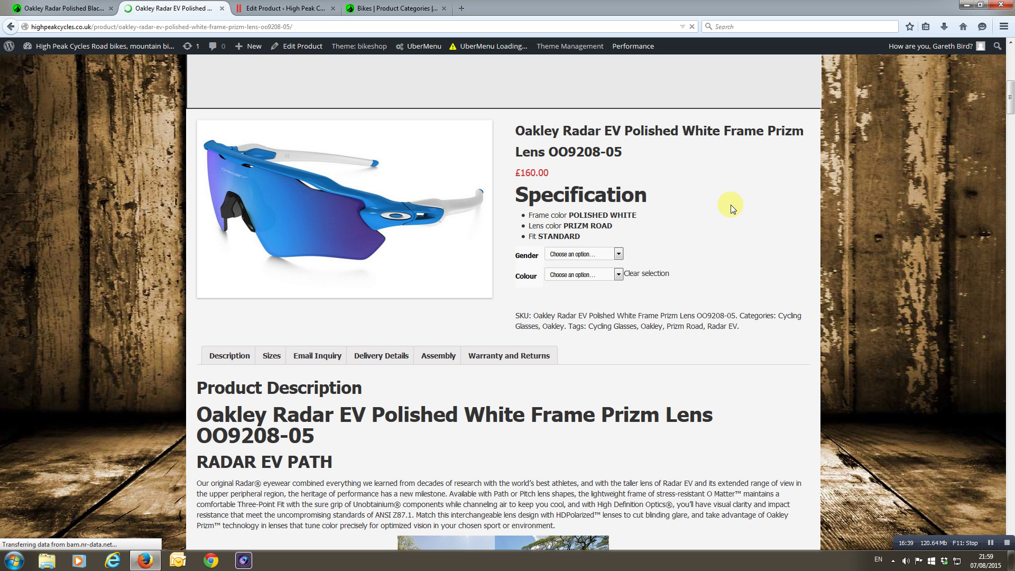
# Update the Oakley Radar EV product from its Edit Product page
pyautogui.click(282, 13)
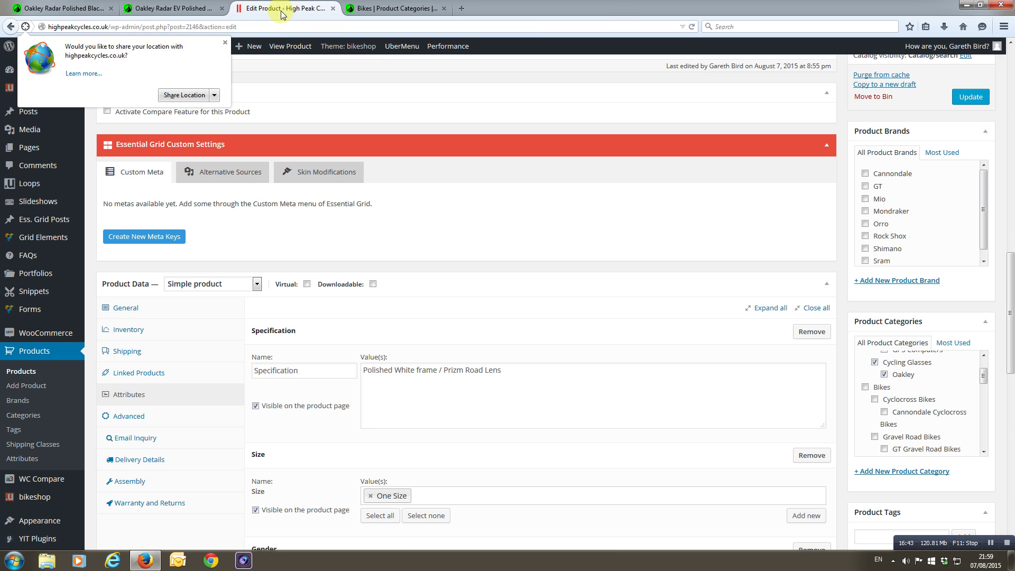
pyautogui.click(966, 98)
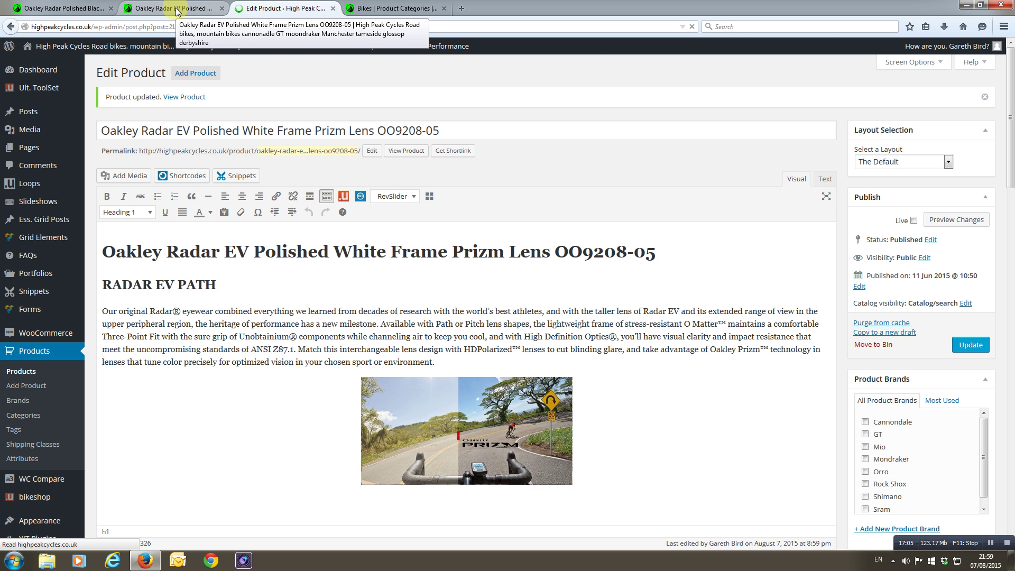
# Reload the storefront page and view additional information: One Size, Unisex, Light Blue & White
pyautogui.click(176, 10)
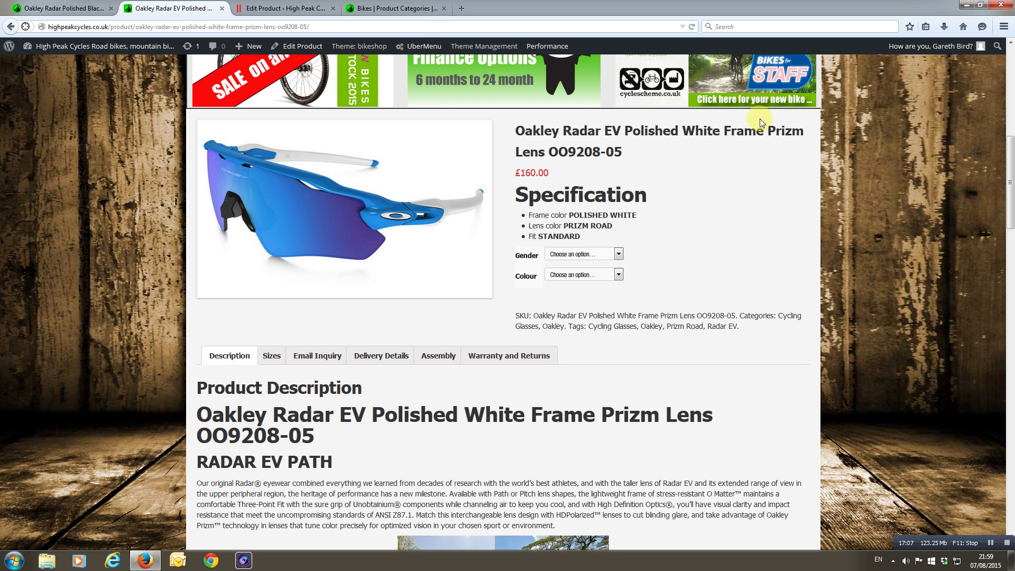
pyautogui.click(696, 28)
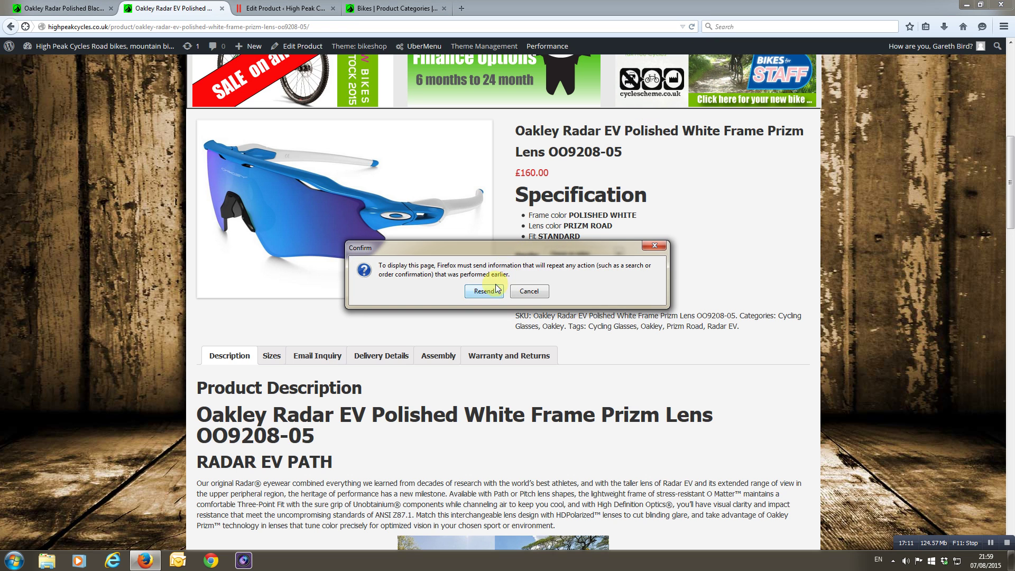
pyautogui.click(488, 290)
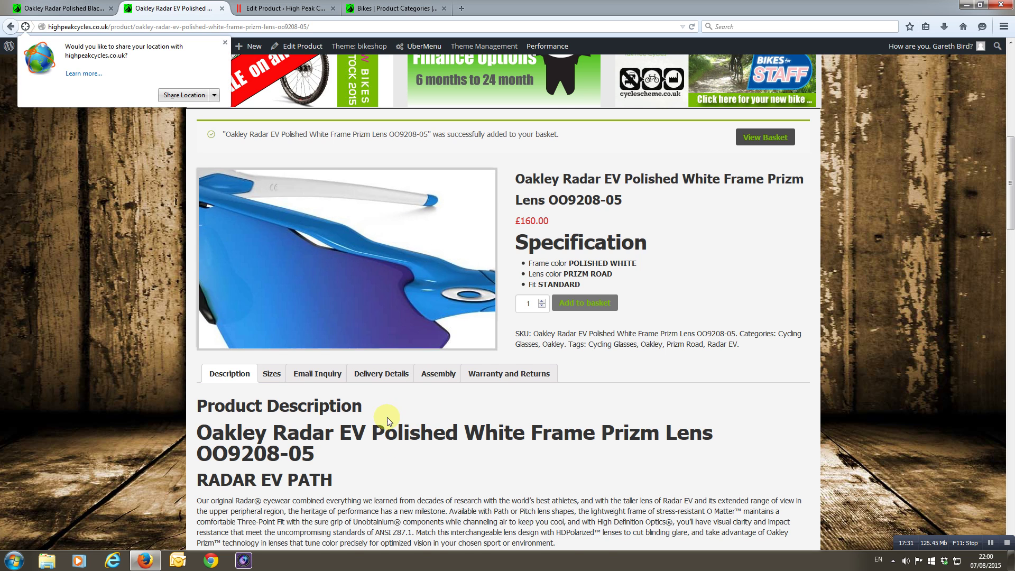
pyautogui.scroll(-2, 317, 386)
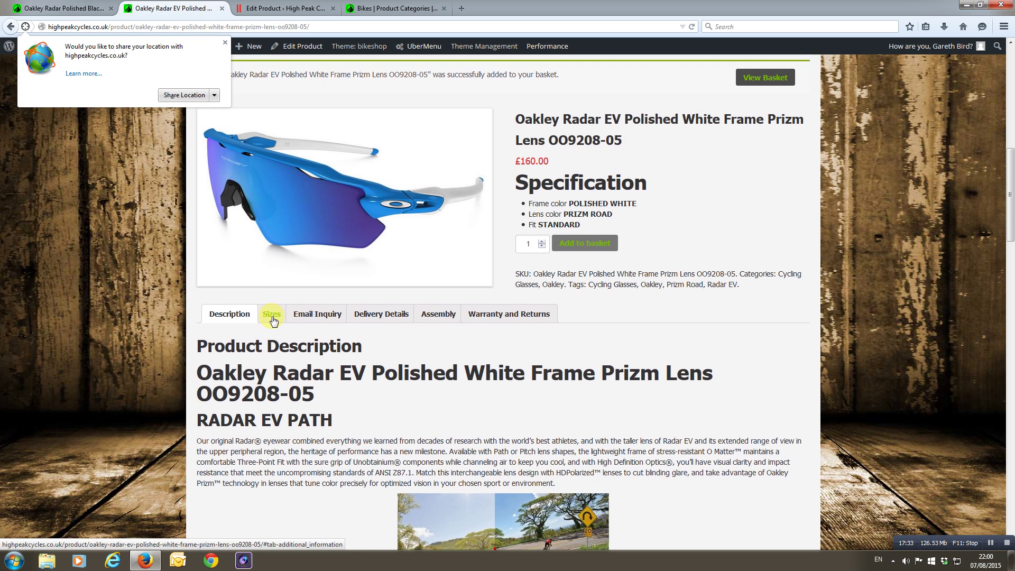
pyautogui.click(272, 314)
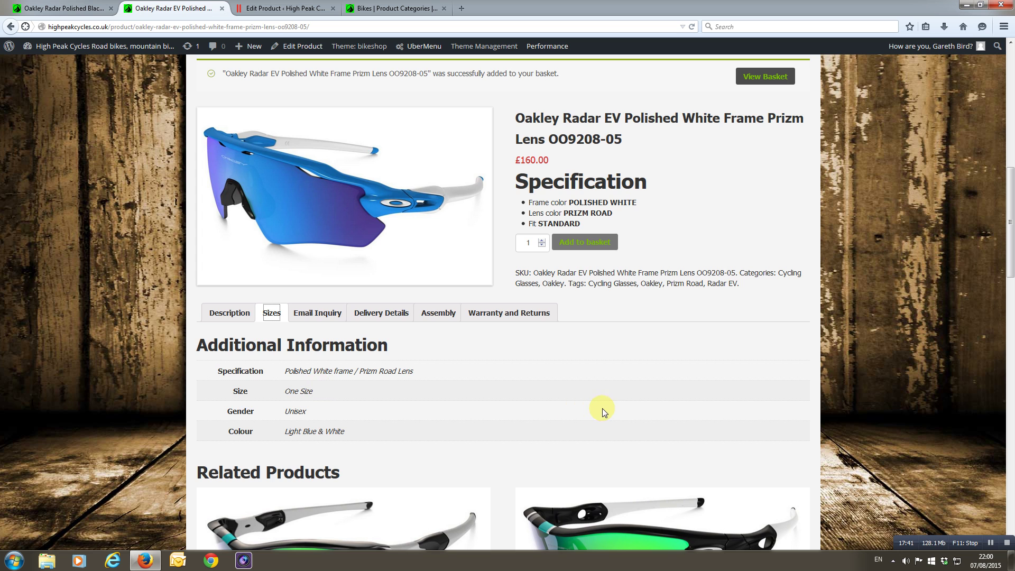
pyautogui.scroll(-3, 613, 405)
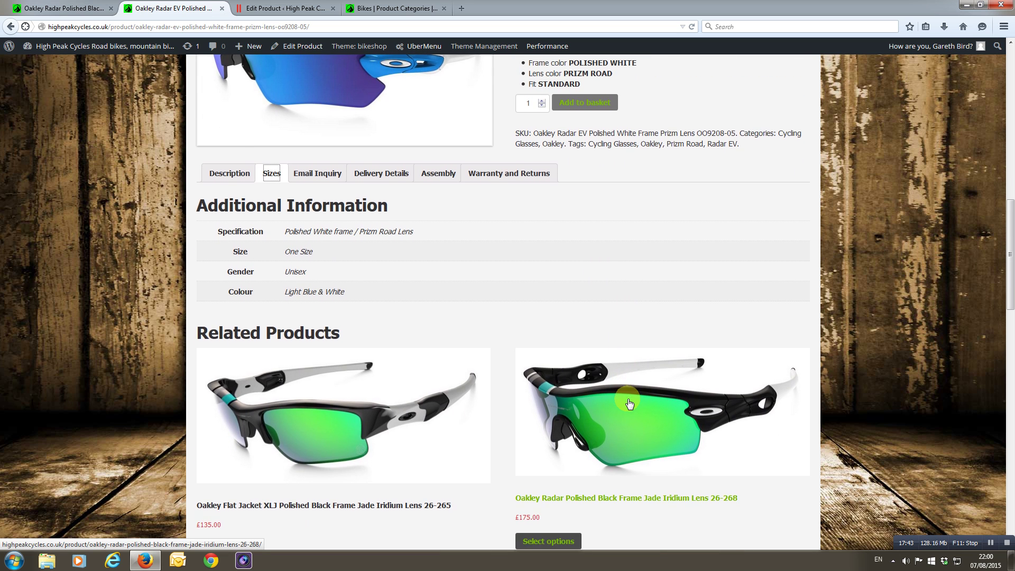
pyautogui.scroll(5, 635, 401)
pyautogui.scroll(1, 703, 346)
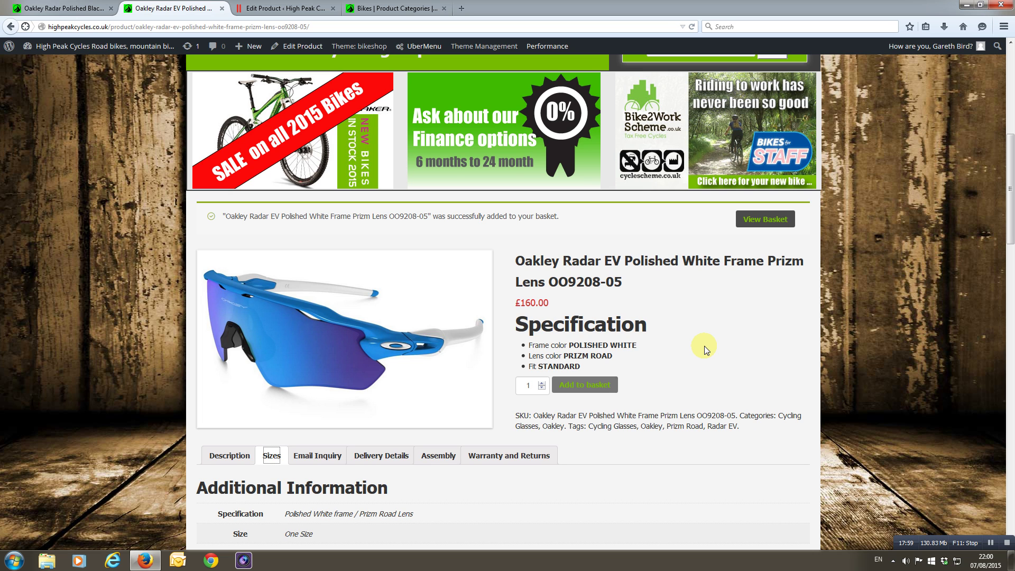
pyautogui.scroll(5, 698, 299)
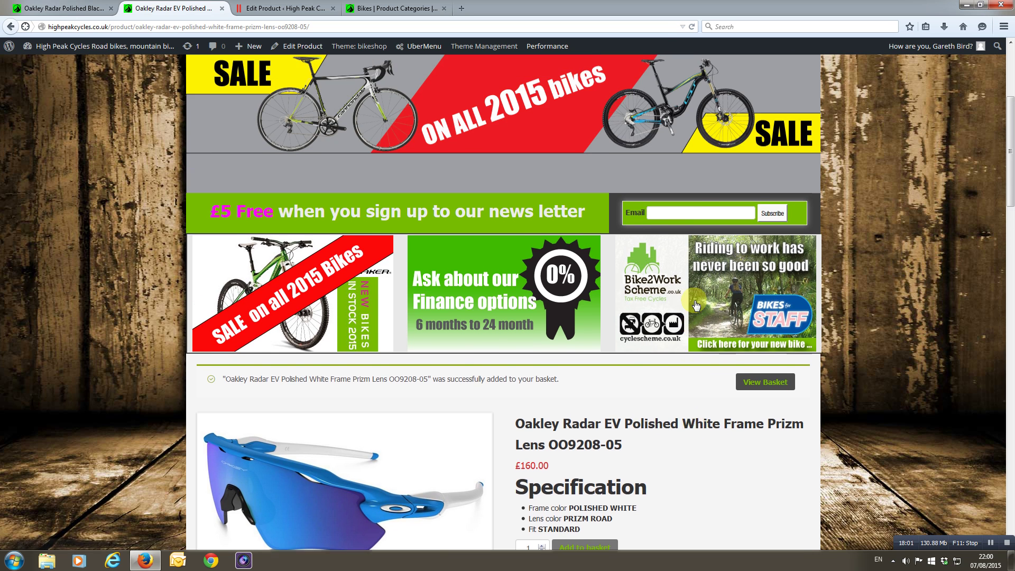
pyautogui.scroll(4, 873, 218)
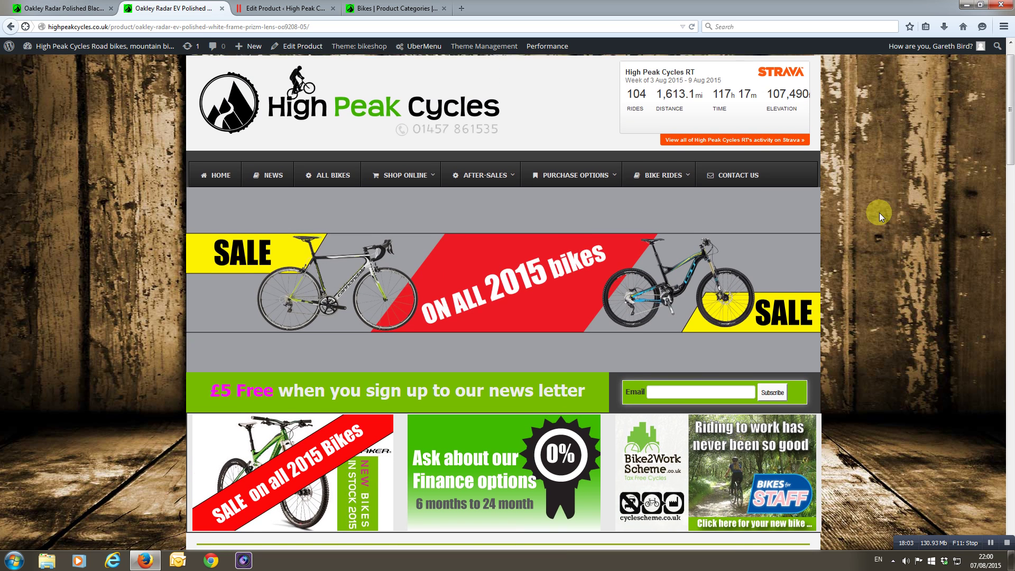